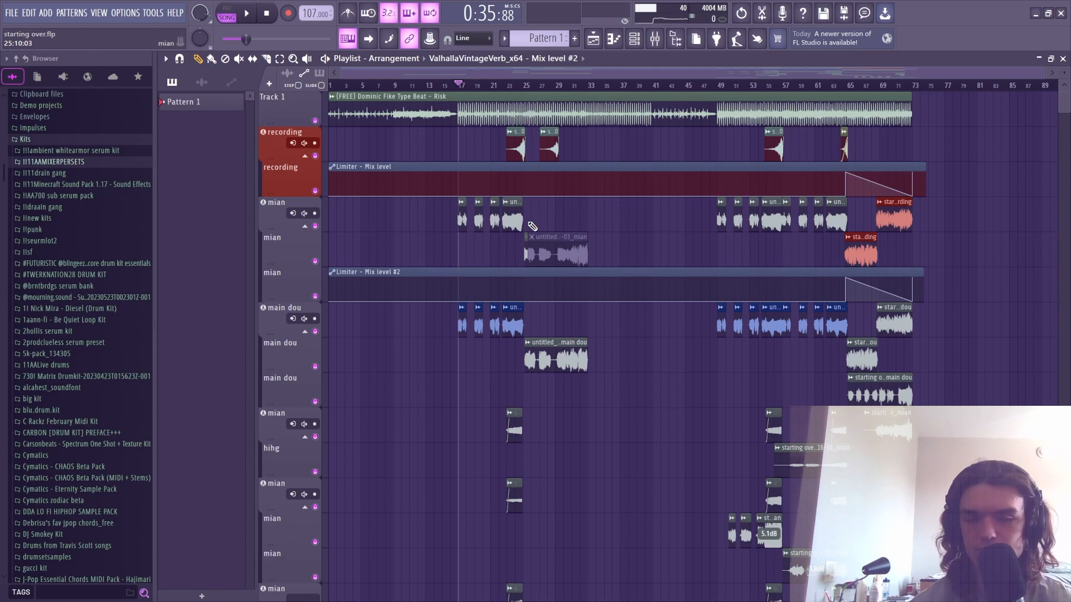
# - Reset the lower mian vocal clip's 5.1 dB gain boost back to its default level
pyautogui.scroll(4, 464, 94)
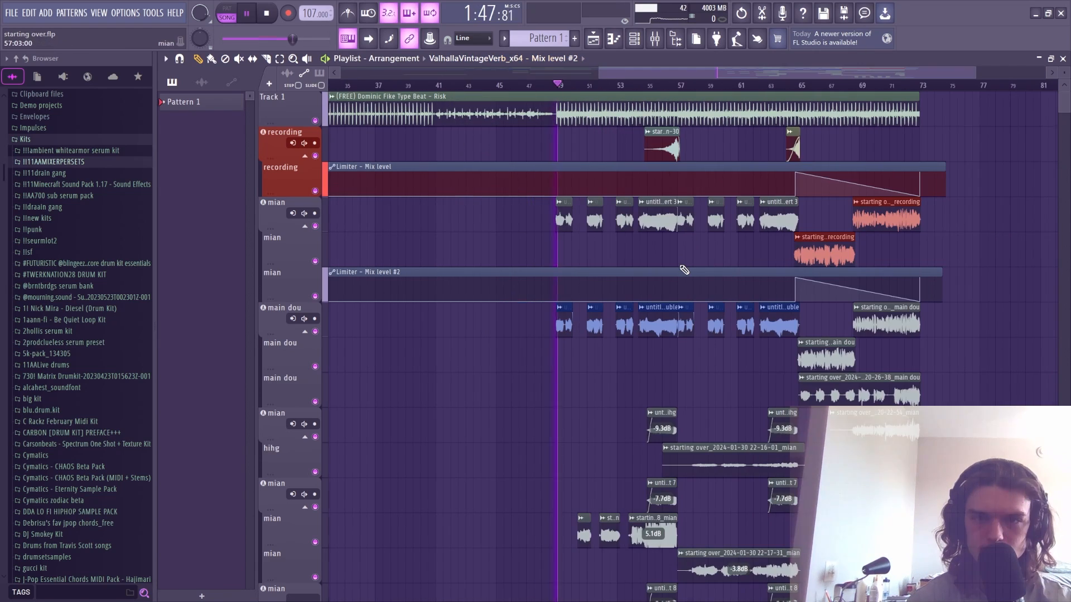
pyautogui.rightClick(653, 546)
pyautogui.click(674, 553)
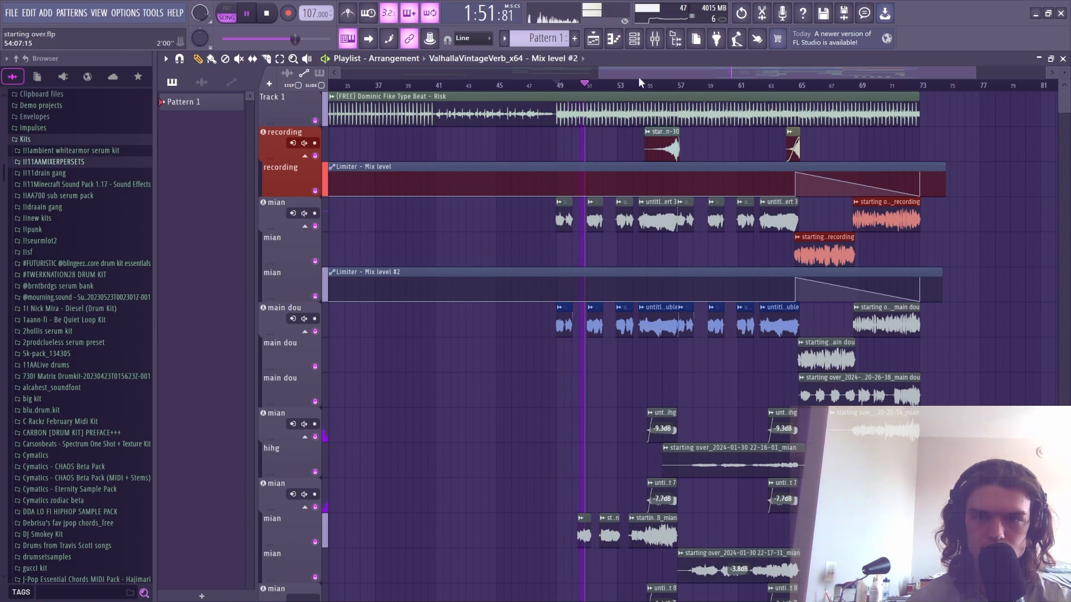
pyautogui.moveTo(642, 74); pyautogui.dragTo(671, 78)
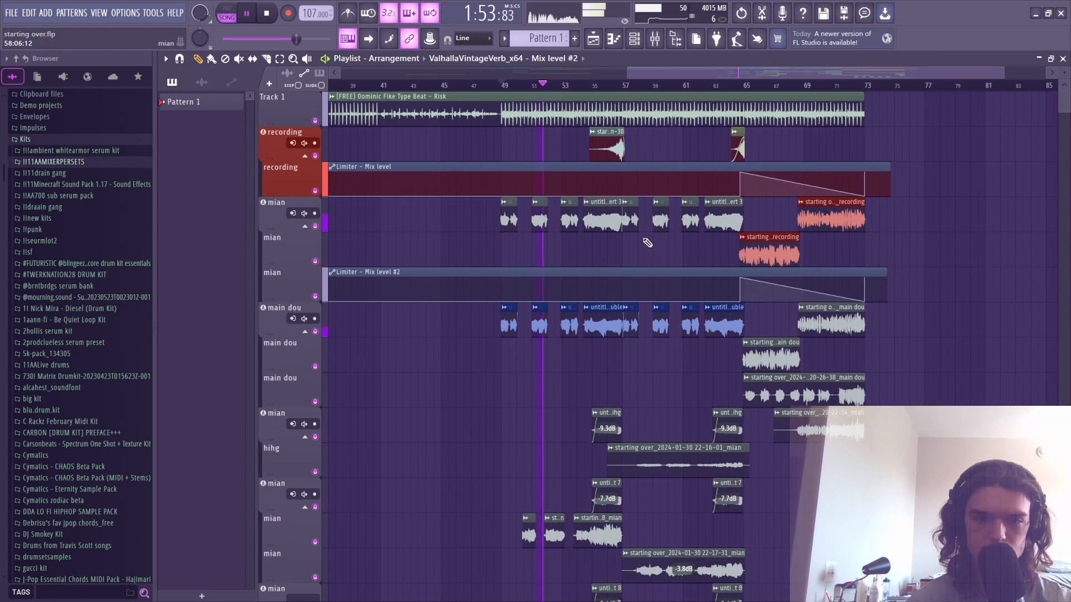
# - Show the Mixer, select insert 7 'mian' and play the vocal
pyautogui.press('space')
pyautogui.press('F9')
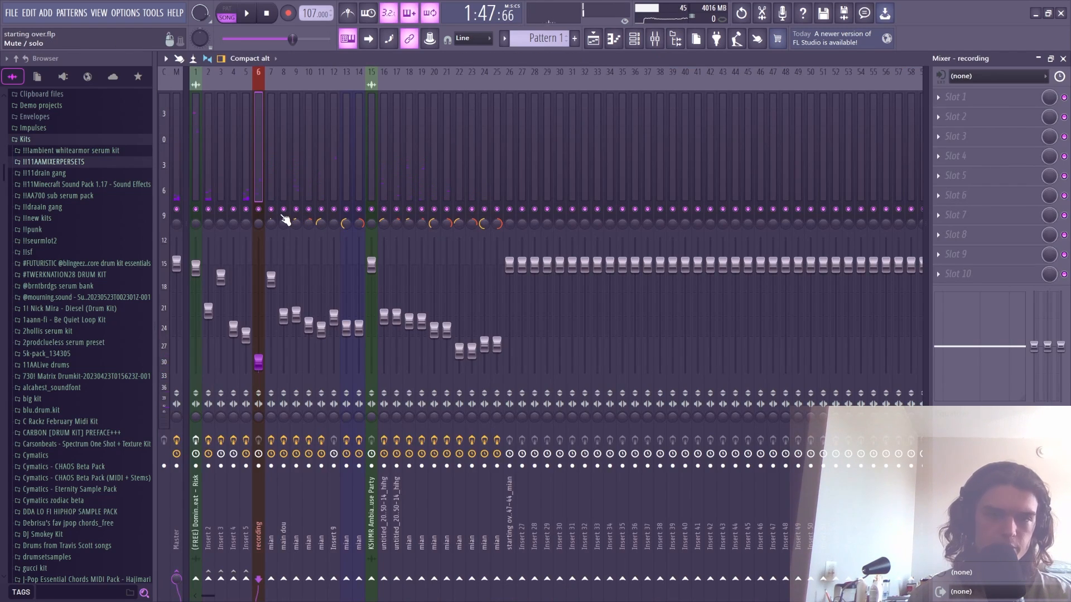
pyautogui.click(270, 177)
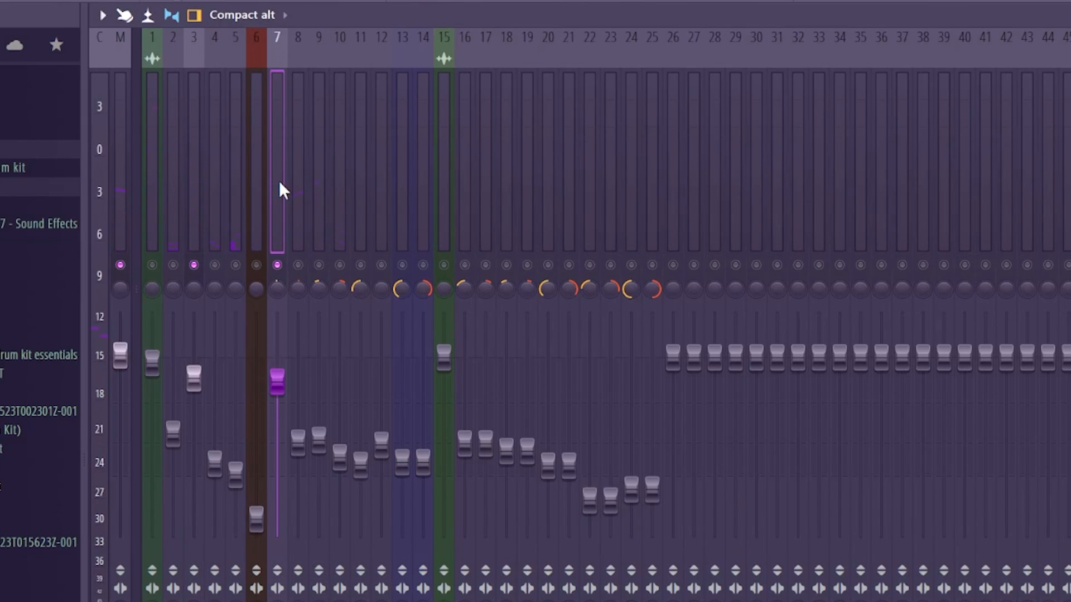
pyautogui.press('space')
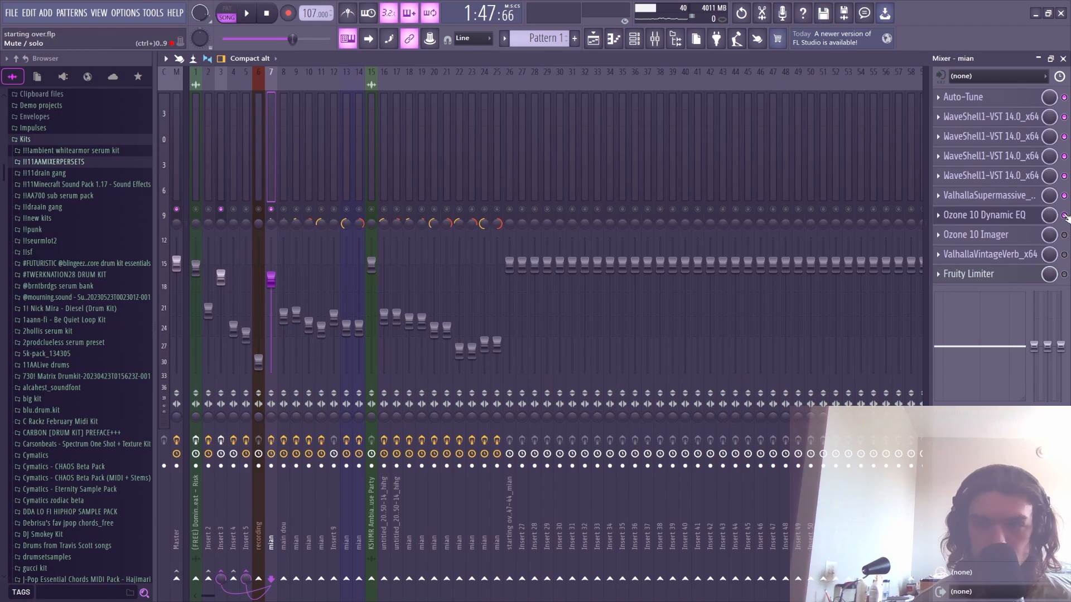
# - Bypass the Ozone 10 Dynamic EQ through WaveShell slots, then open the Auto-Tune Melodyne editor
pyautogui.moveTo(1064, 216); pyautogui.dragTo(1064, 119)
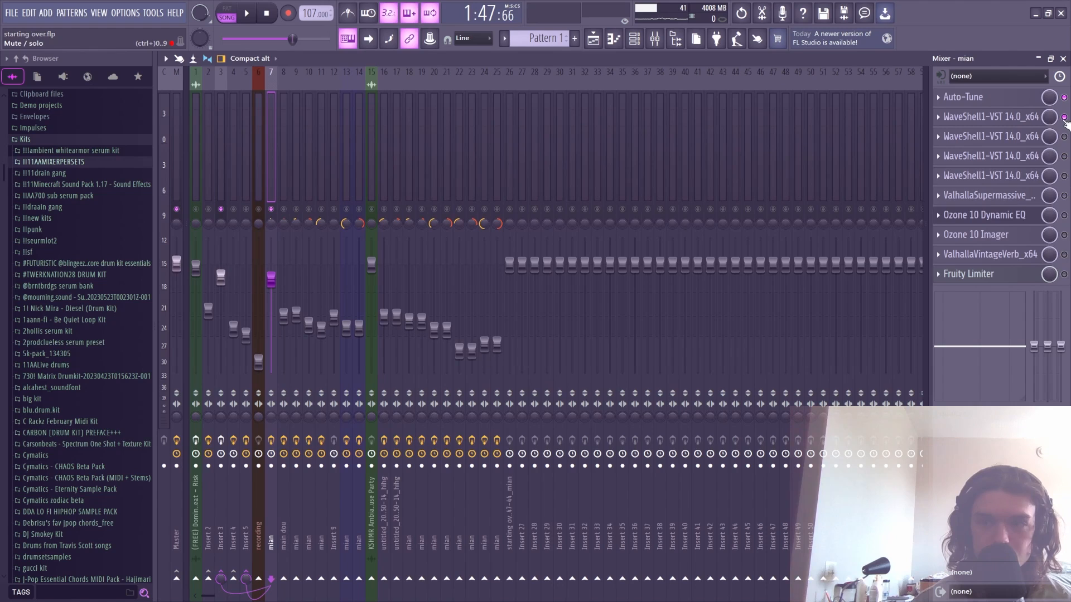
pyautogui.click(1064, 117)
pyautogui.click(939, 98)
pyautogui.click(970, 97)
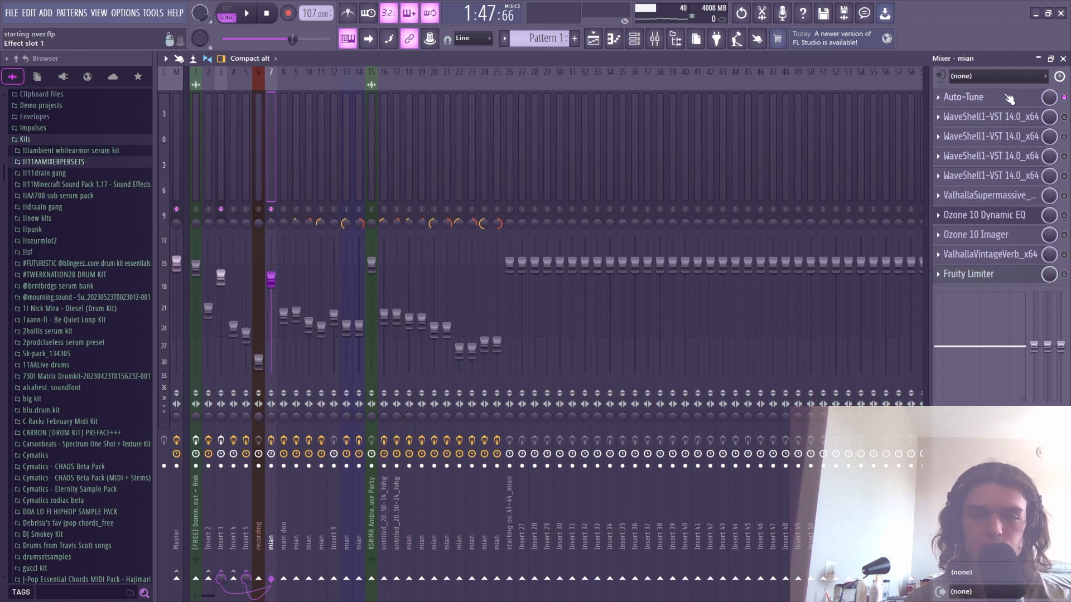
pyautogui.click(1008, 100)
pyautogui.click(494, 331)
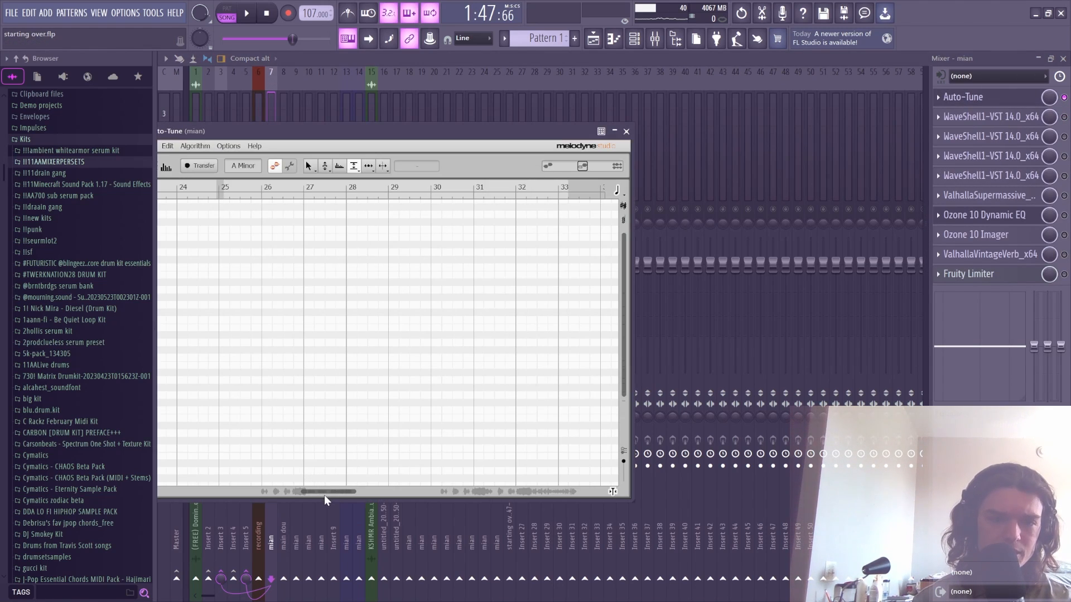
pyautogui.moveTo(323, 493)
pyautogui.mouseDown()
pyautogui.moveTo(289, 489)
pyautogui.moveTo(364, 493)
pyautogui.moveTo(338, 489)
pyautogui.mouseUp()
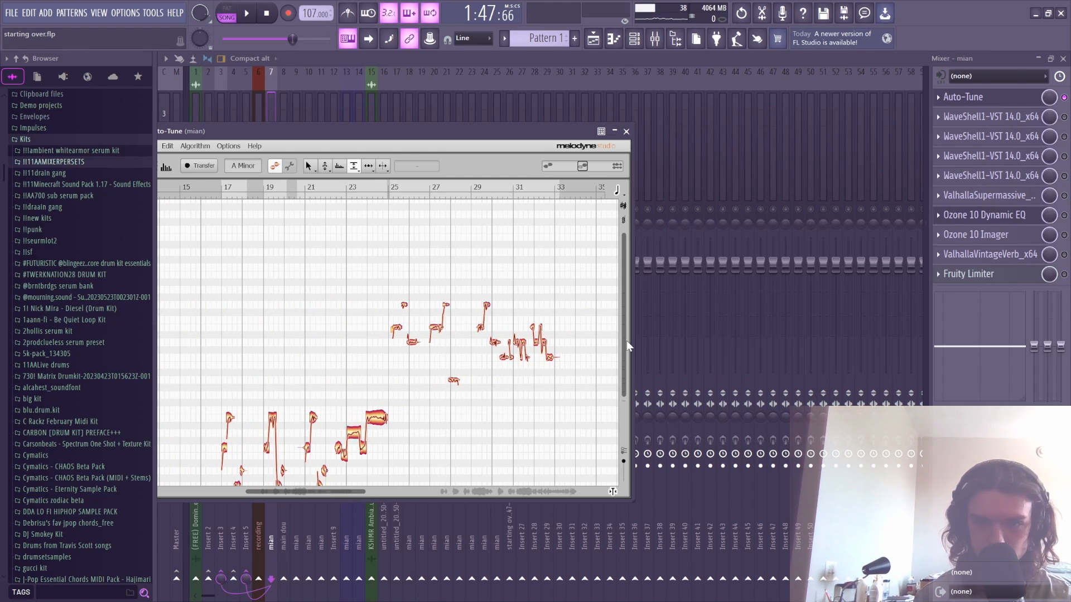
pyautogui.moveTo(622, 344); pyautogui.dragTo(620, 385)
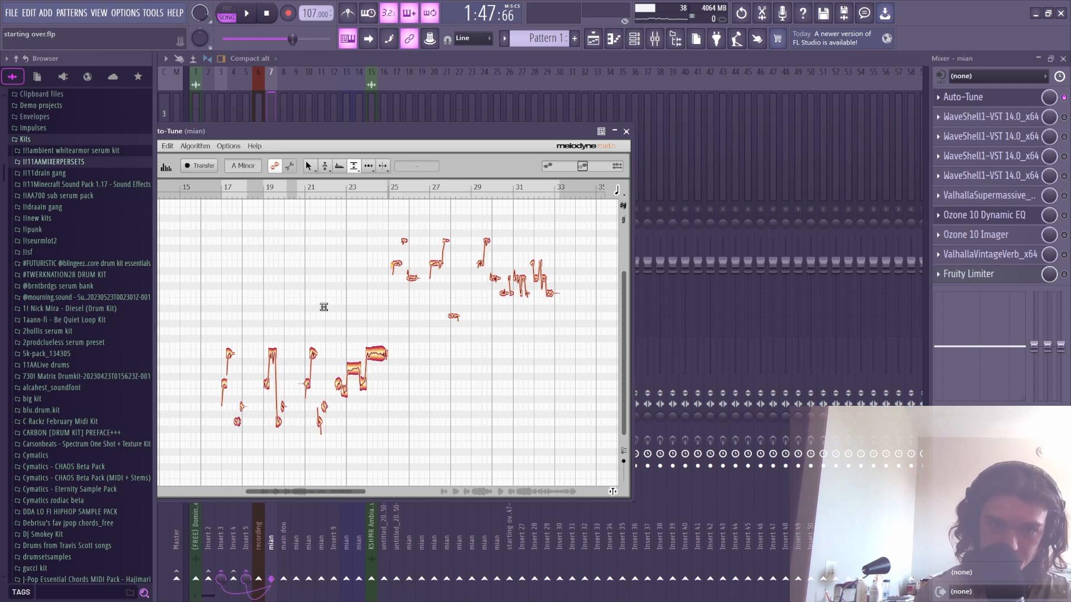
pyautogui.click(308, 168)
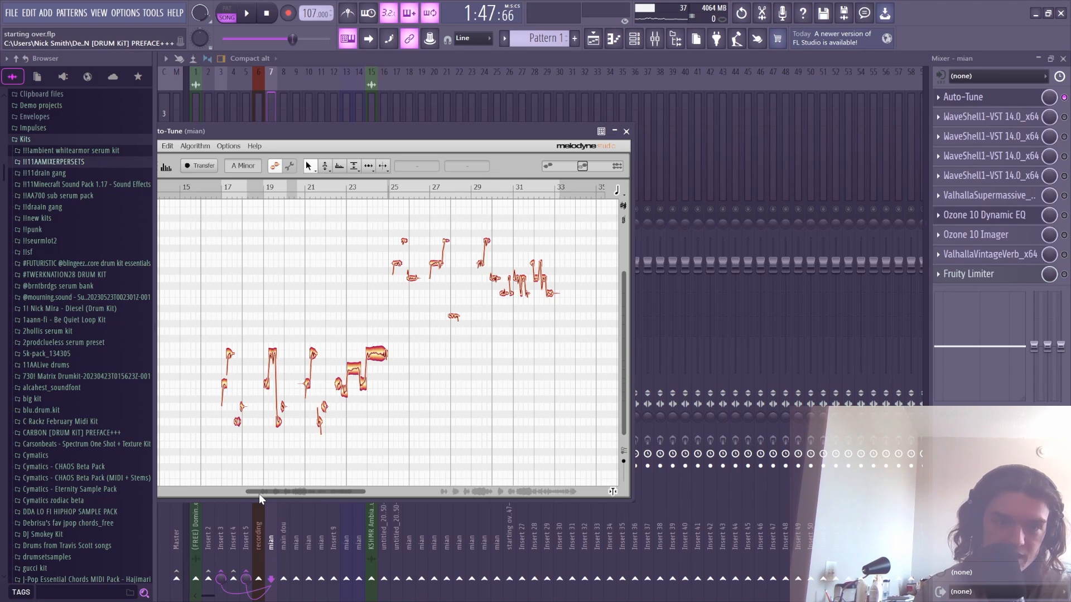
pyautogui.moveTo(259, 491)
pyautogui.mouseDown()
pyautogui.moveTo(235, 488)
pyautogui.moveTo(289, 486)
pyautogui.moveTo(280, 491)
pyautogui.mouseUp()
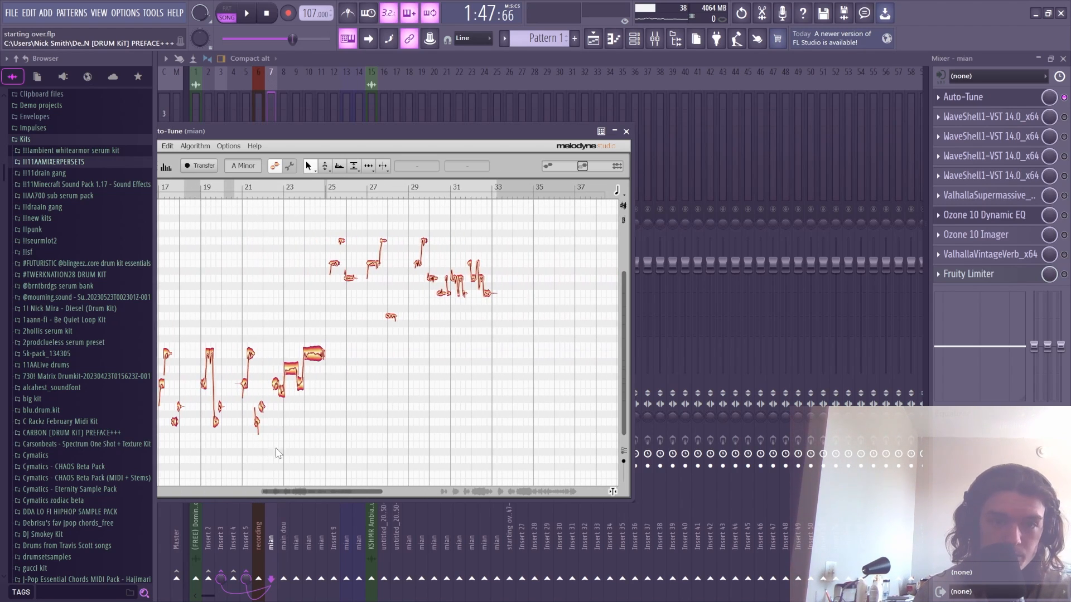
pyautogui.moveTo(335, 270); pyautogui.dragTo(338, 209)
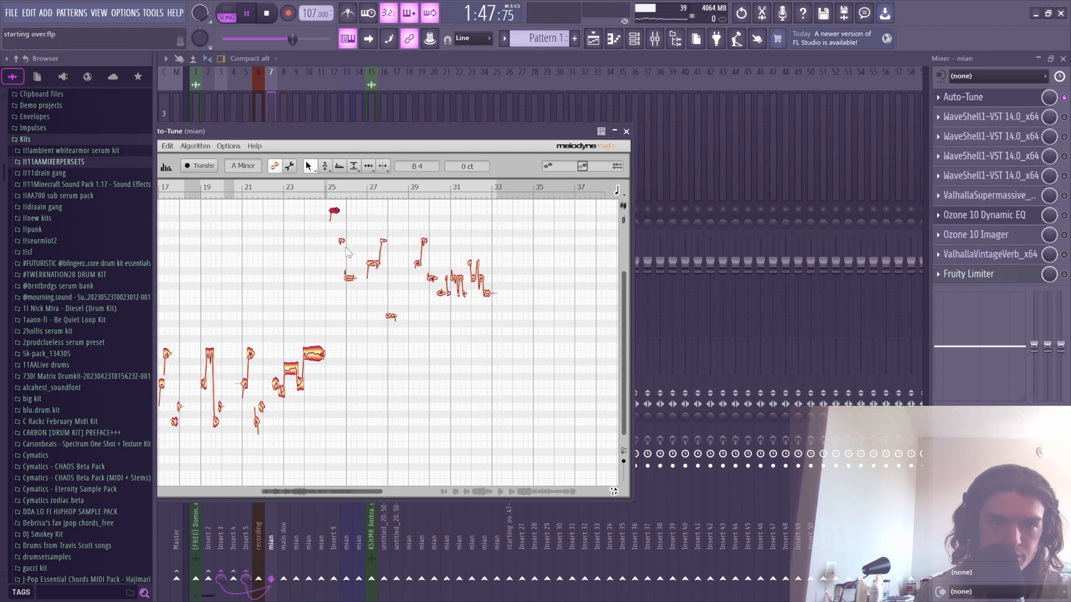
pyautogui.click(962, 102)
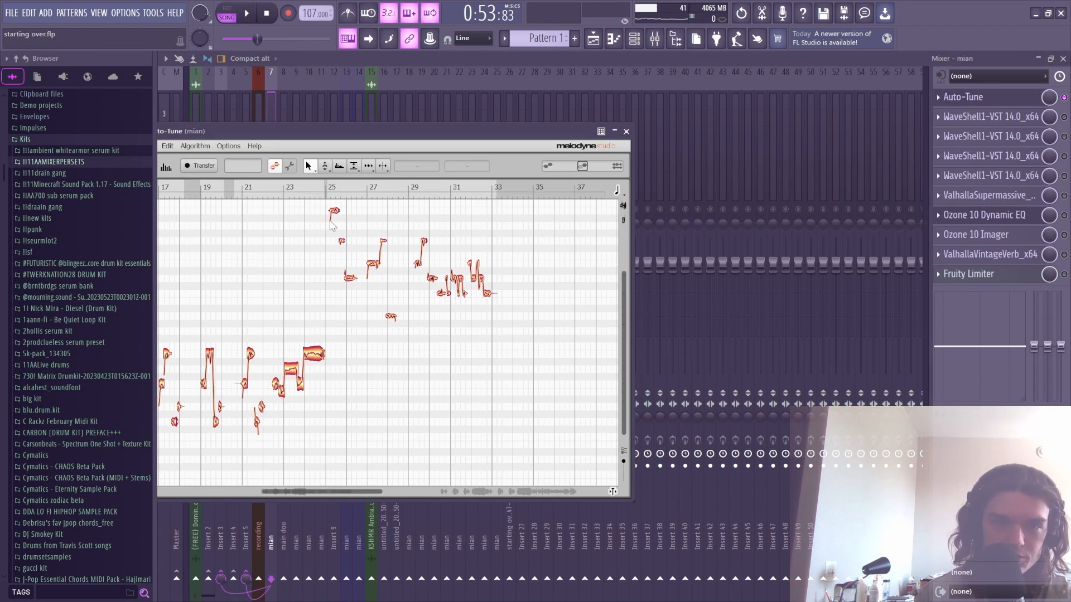
pyautogui.press('space')
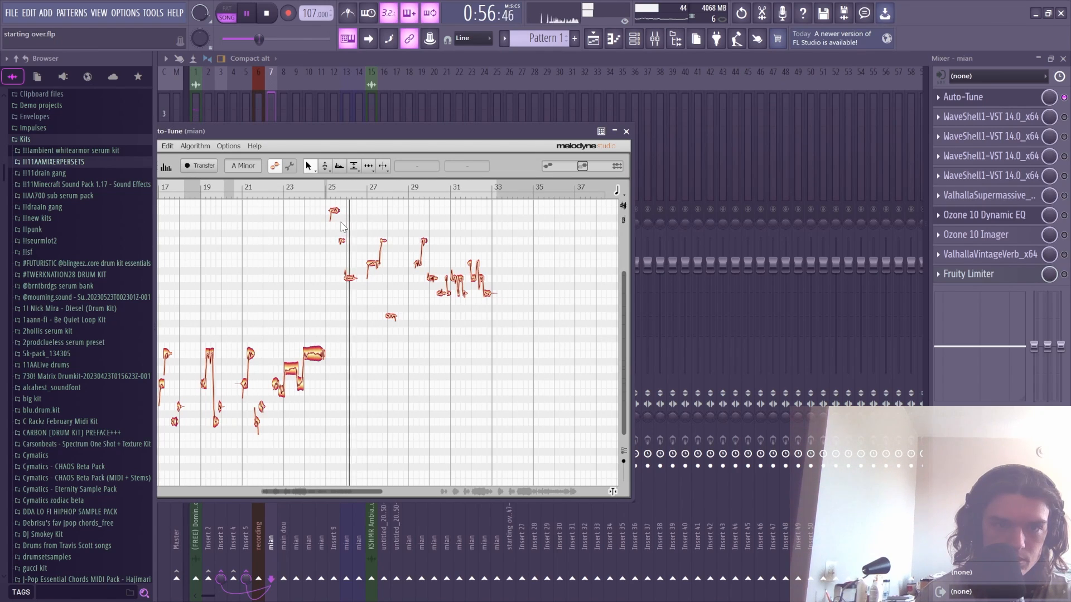
pyautogui.press('space')
pyautogui.click(170, 148)
pyautogui.click(173, 155)
pyautogui.click(169, 147)
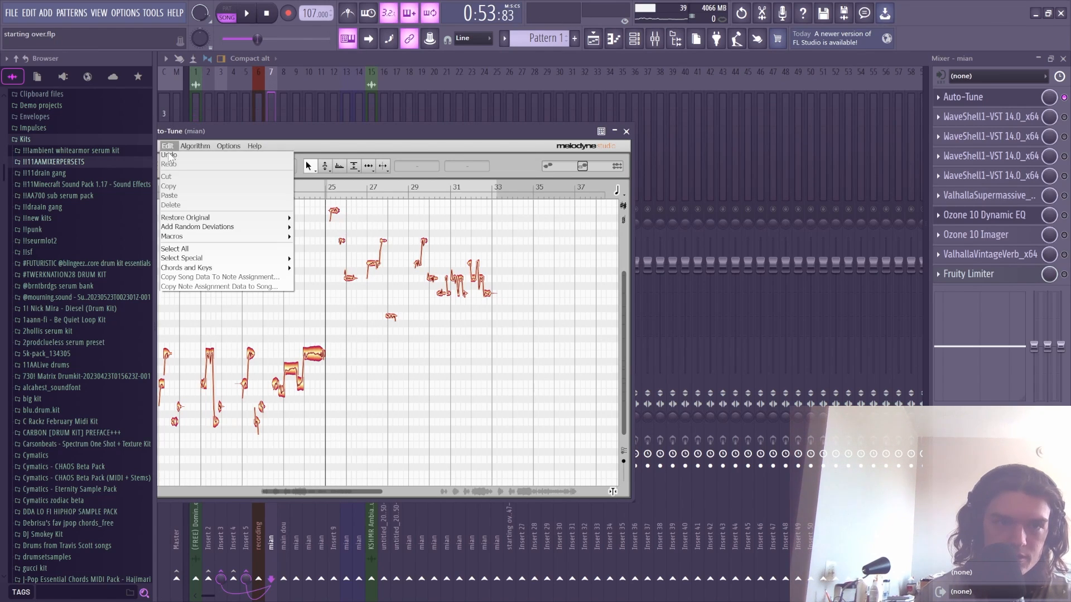
pyautogui.click(170, 156)
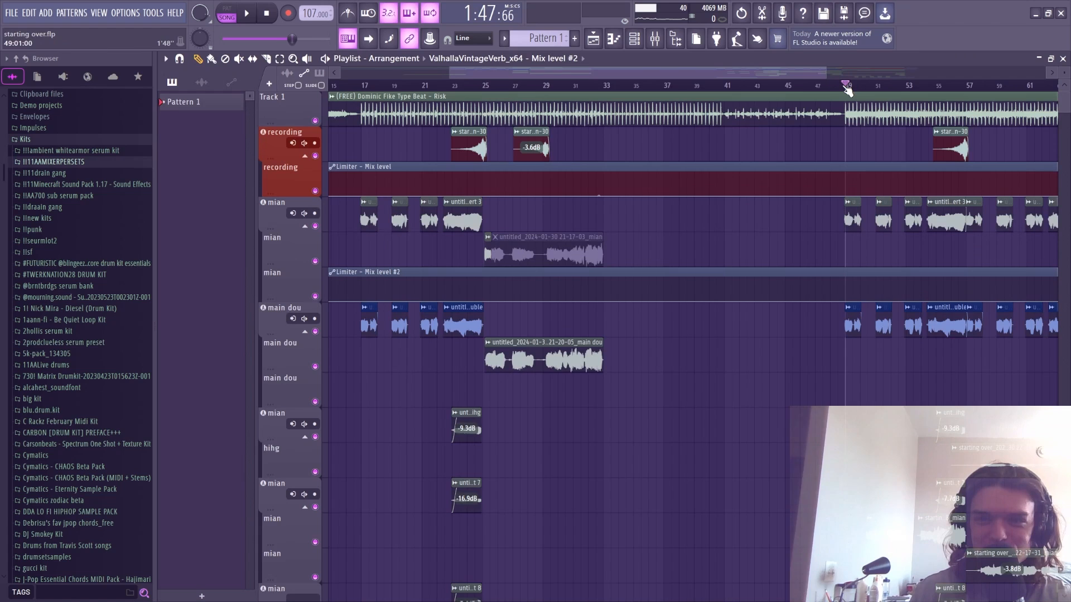
# - In mian's Melodyne editor, snap the four notes at bars 49–50 to their semitone centres
pyautogui.click(654, 38)
pyautogui.click(963, 97)
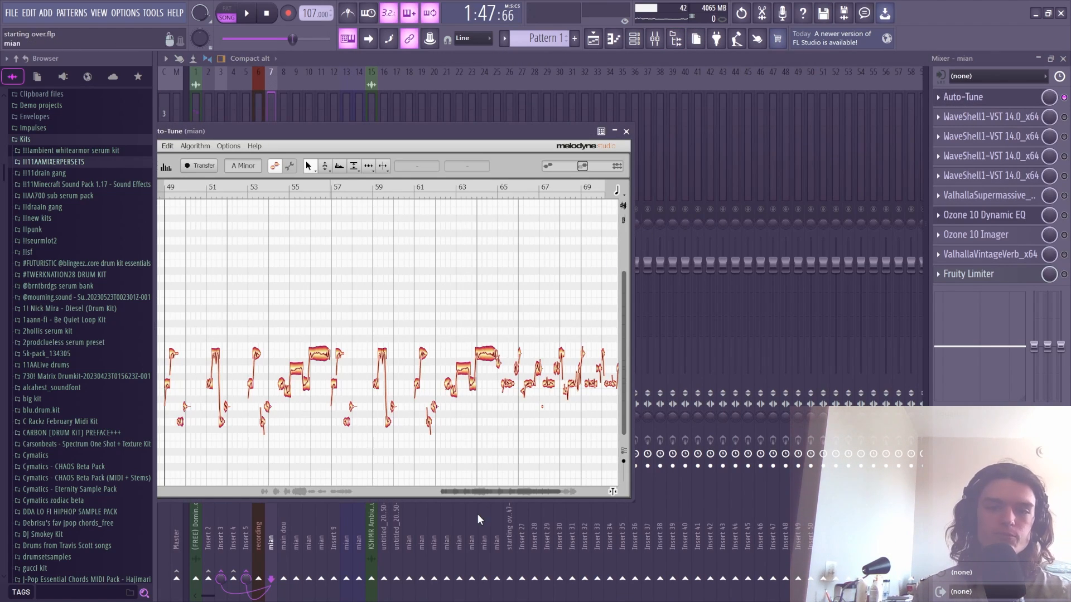
pyautogui.moveTo(477, 494); pyautogui.dragTo(432, 493)
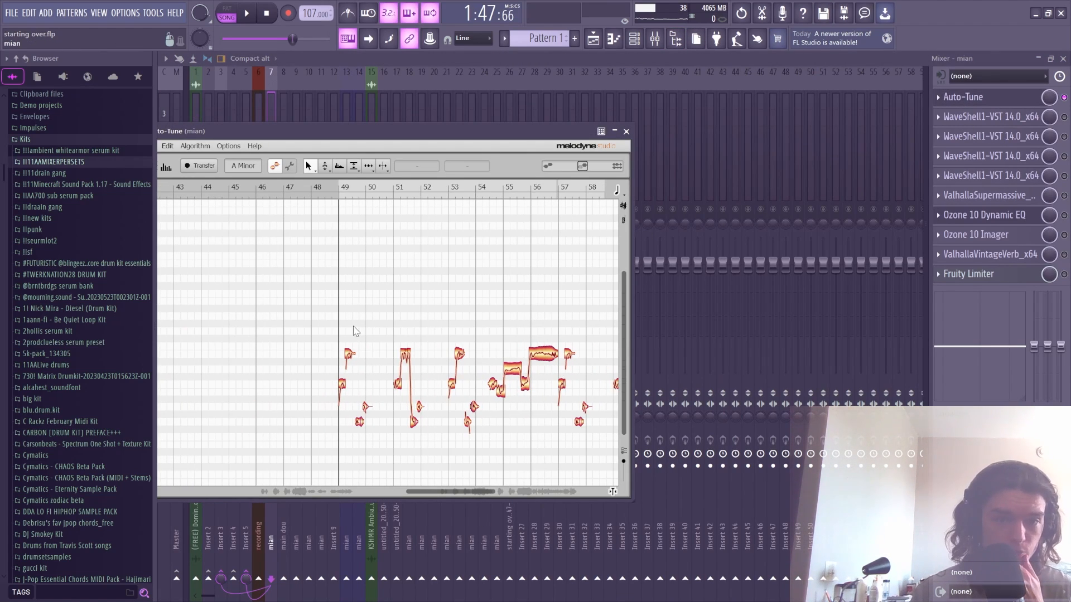
pyautogui.moveTo(325, 301); pyautogui.dragTo(384, 480)
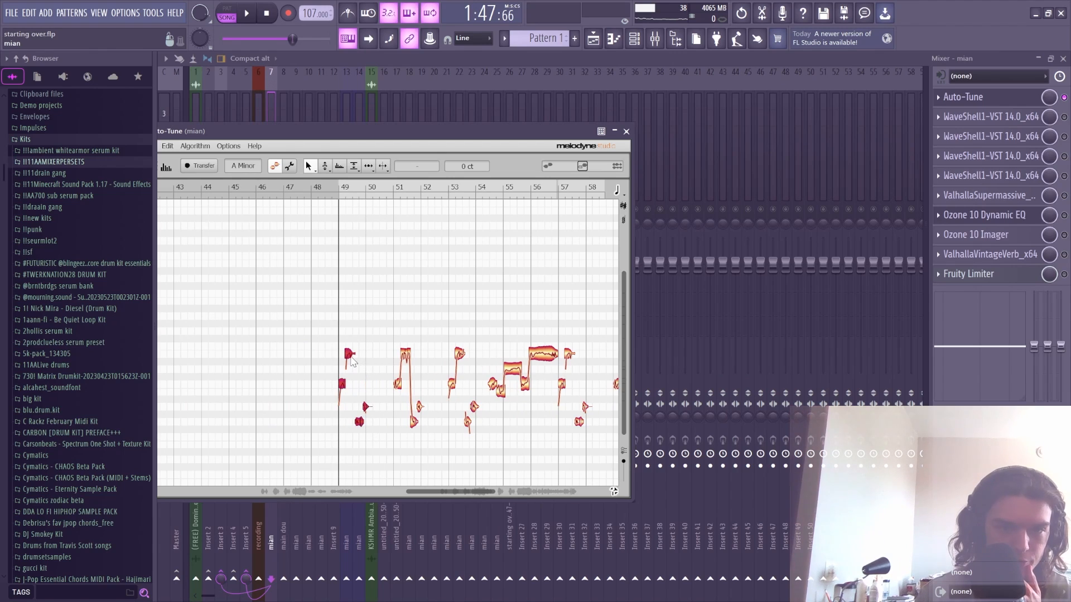
pyautogui.rightClick(351, 355)
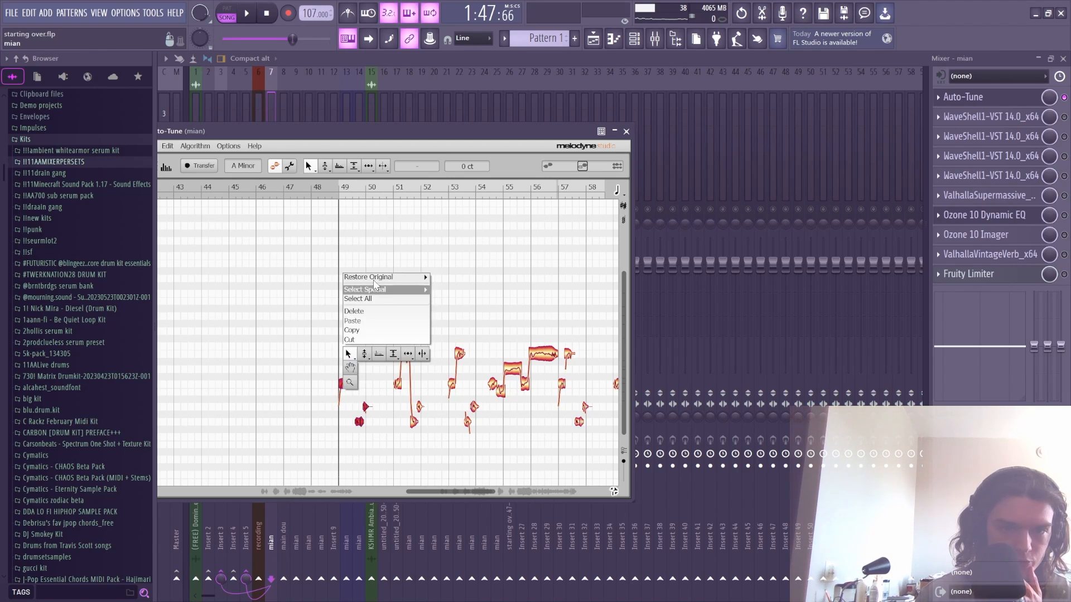
pyautogui.click(373, 289)
pyautogui.doubleClick(342, 386)
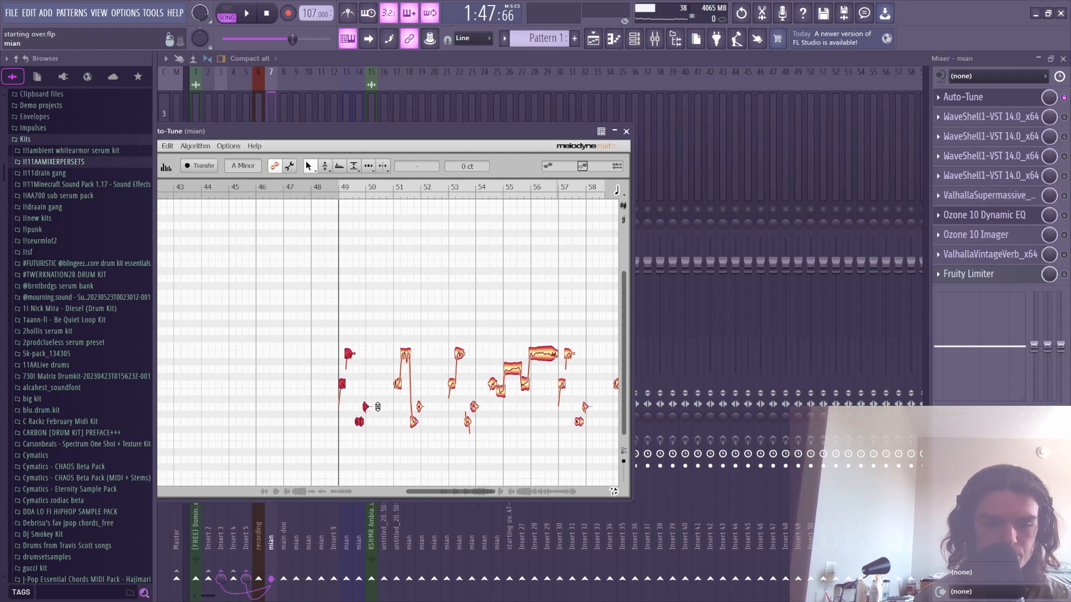
# - Audition the corrected notes, then restore their original pitch near bar 49
pyautogui.press('space')
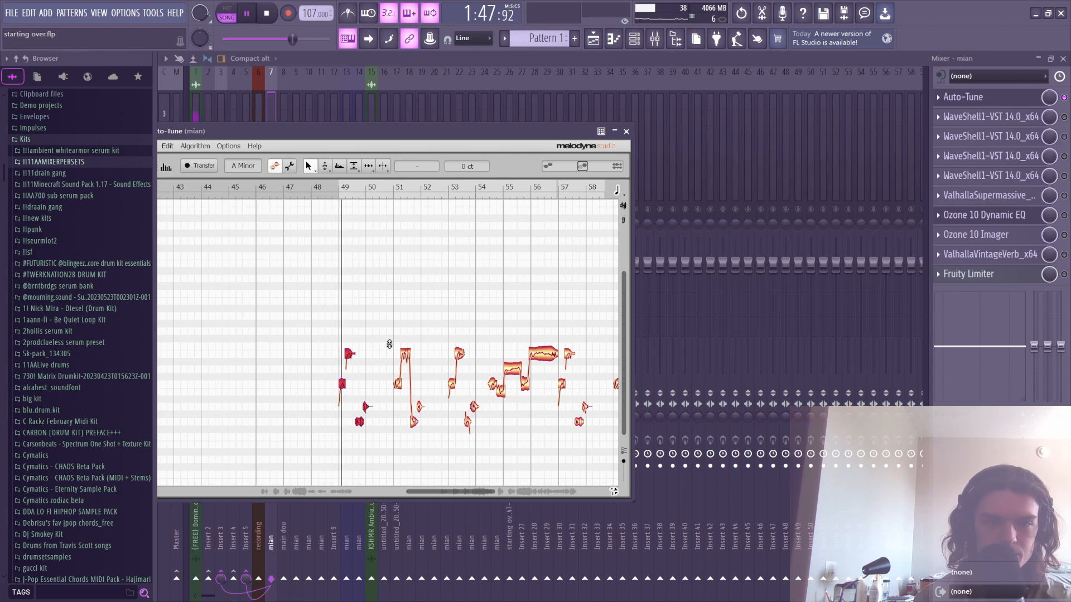
pyautogui.press('space')
pyautogui.rightClick(350, 358)
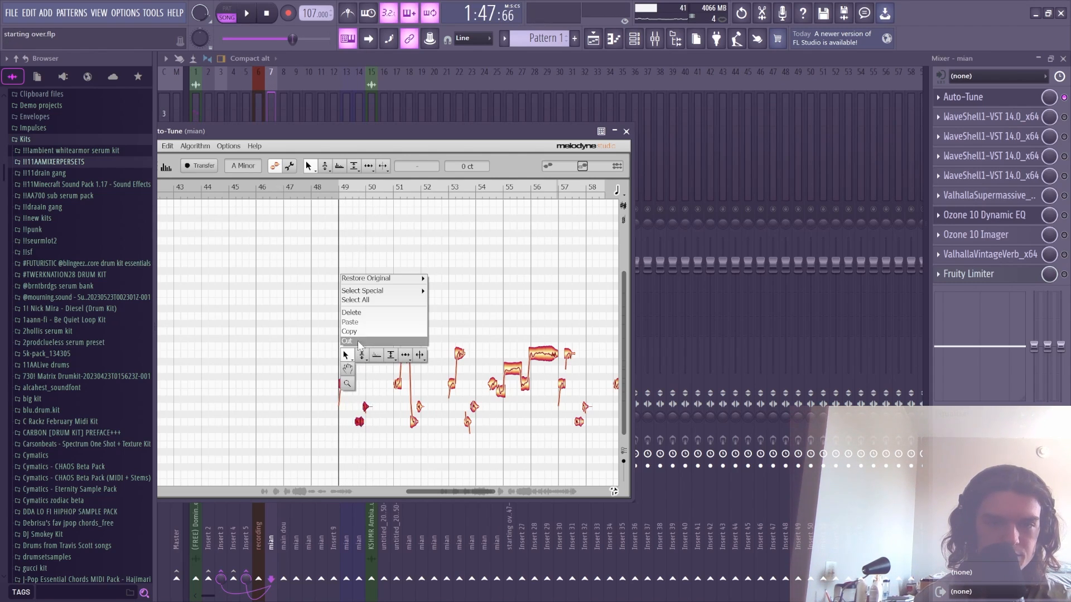
pyautogui.moveTo(378, 282)
pyautogui.moveTo(470, 281)
pyautogui.click(514, 279)
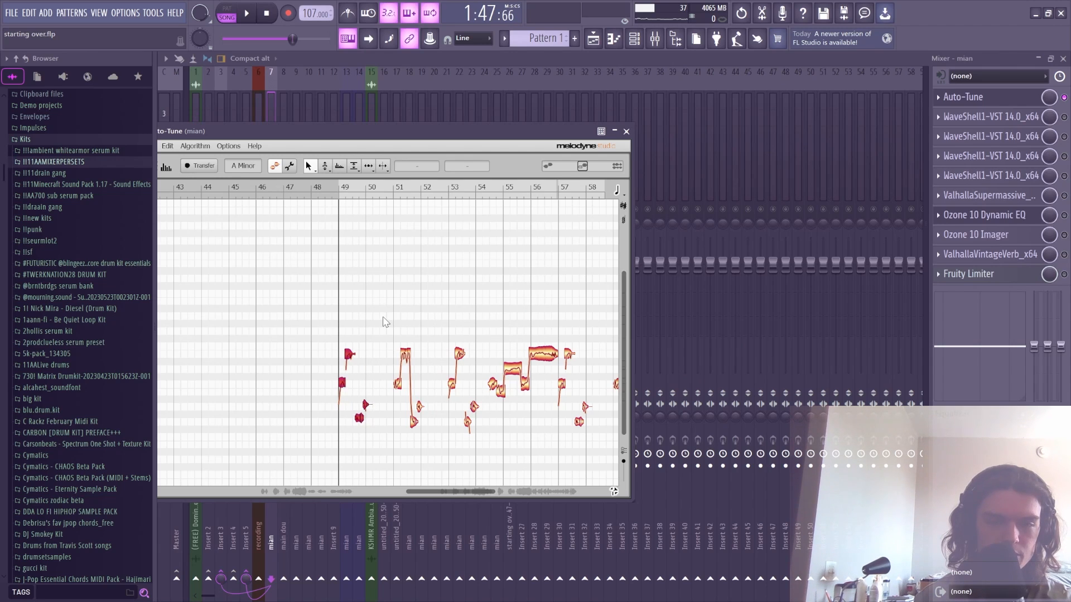
# - Play the vocal back from bar 49 to compare, stop, and close Melodyne
pyautogui.press('space')
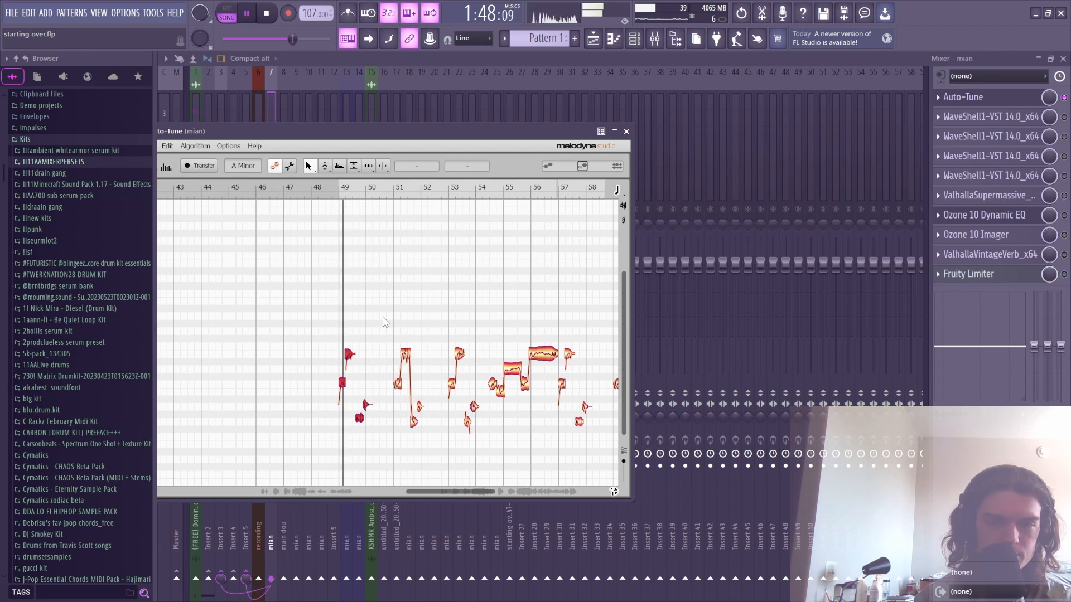
pyautogui.click(350, 356)
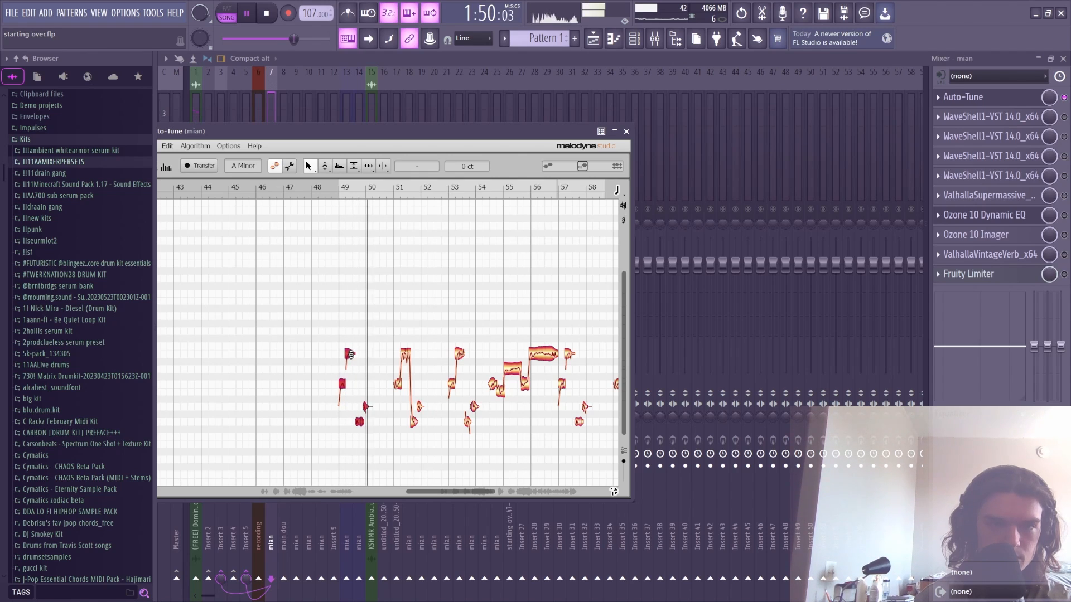
pyautogui.press('space')
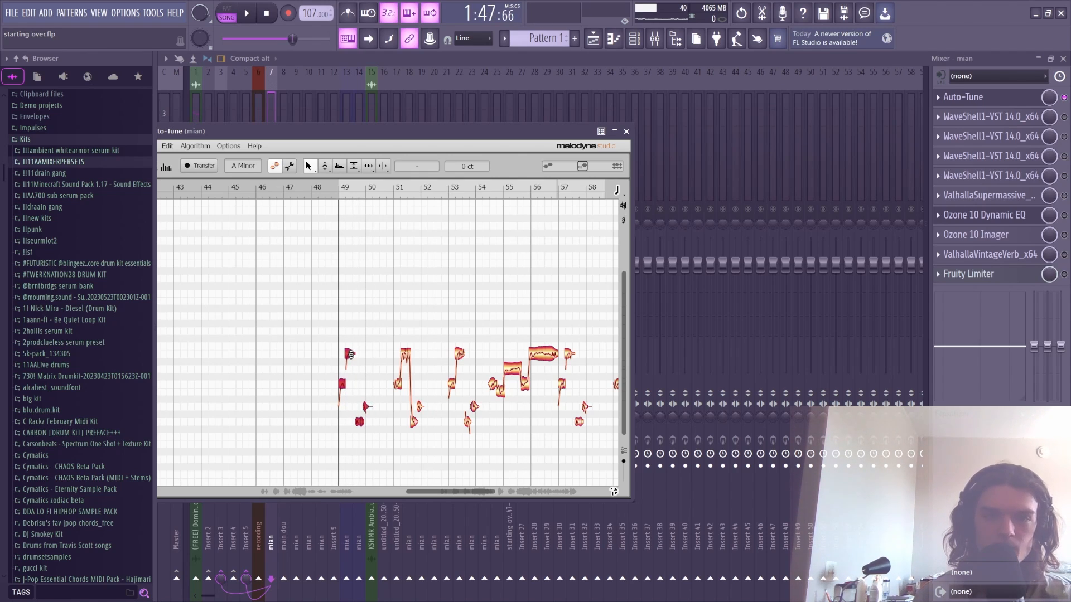
pyautogui.click(625, 131)
# - Reopen mian's Melodyne editor and scroll the note view to show bars 49 through 67
pyautogui.click(986, 97)
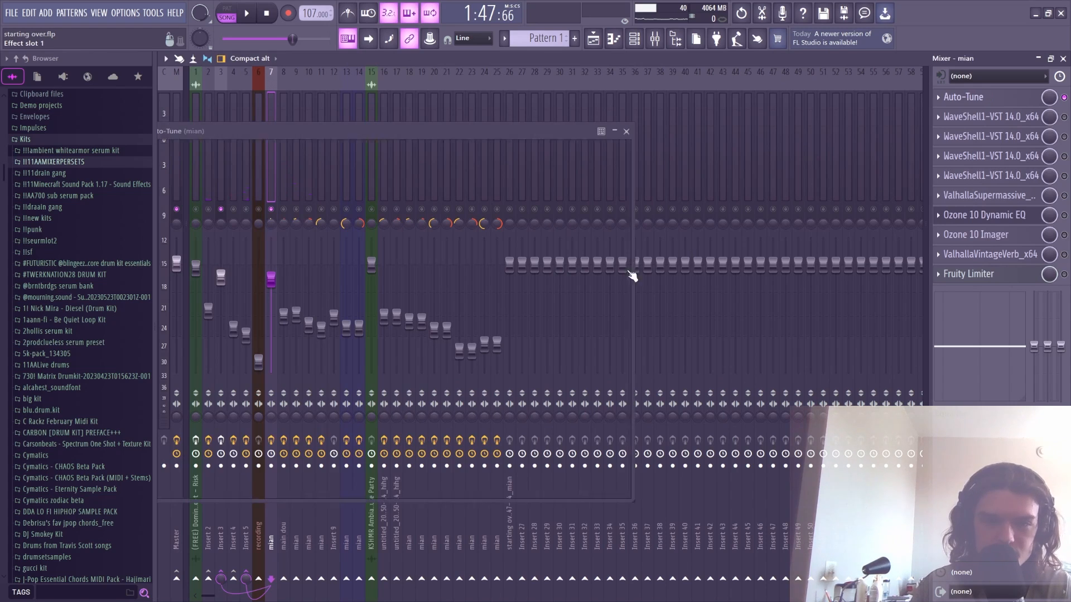
pyautogui.moveTo(495, 493); pyautogui.dragTo(500, 495)
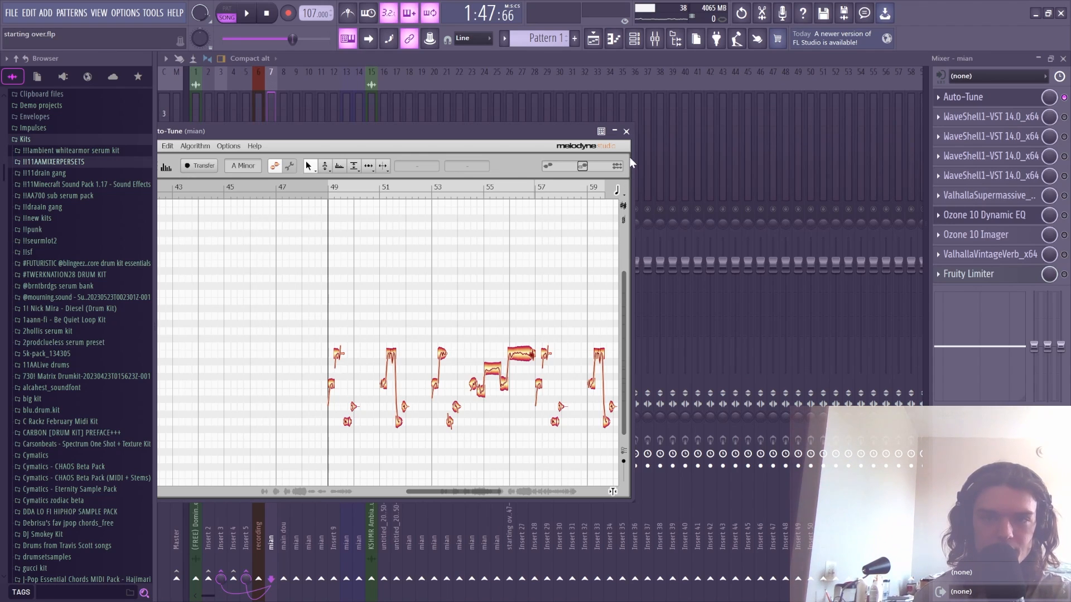
pyautogui.moveTo(434, 494); pyautogui.dragTo(457, 494)
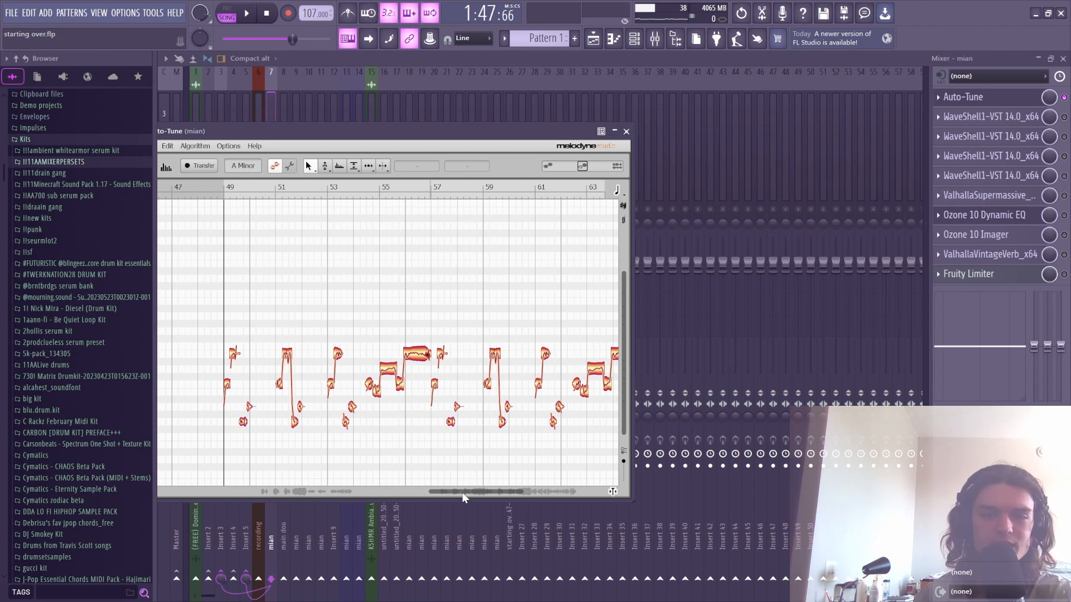
pyautogui.moveTo(462, 493)
pyautogui.mouseDown()
pyautogui.moveTo(494, 493)
pyautogui.moveTo(451, 493)
pyautogui.mouseUp()
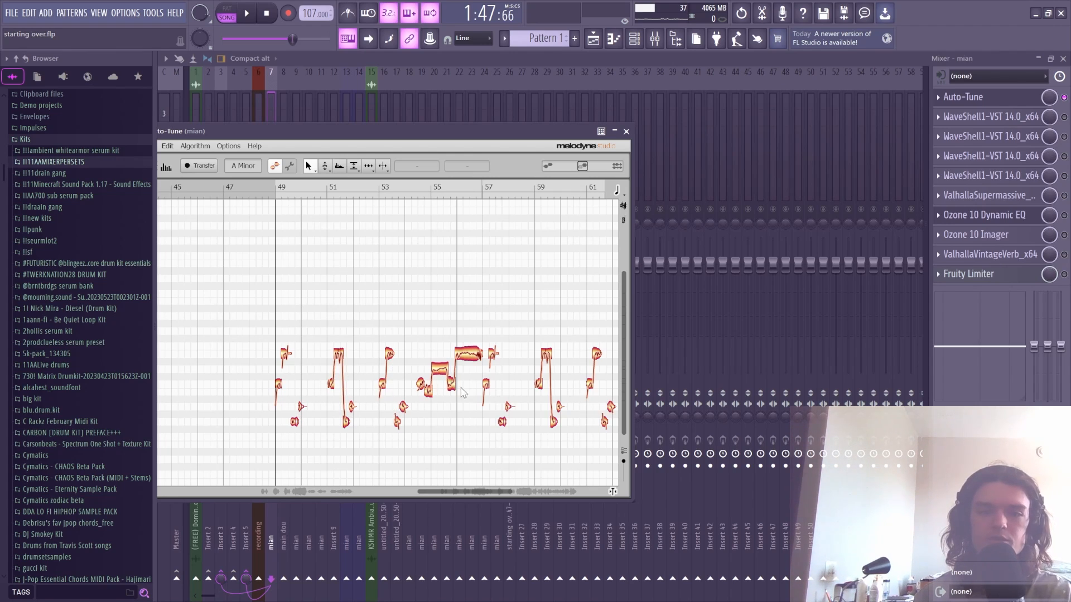
pyautogui.moveTo(464, 494); pyautogui.dragTo(497, 491)
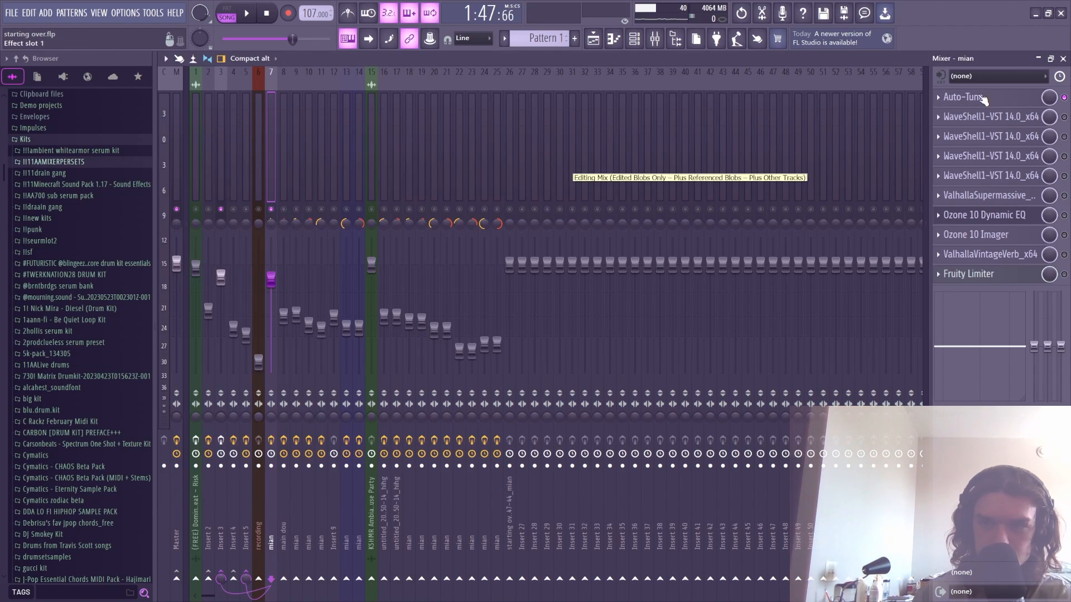
pyautogui.click(972, 98)
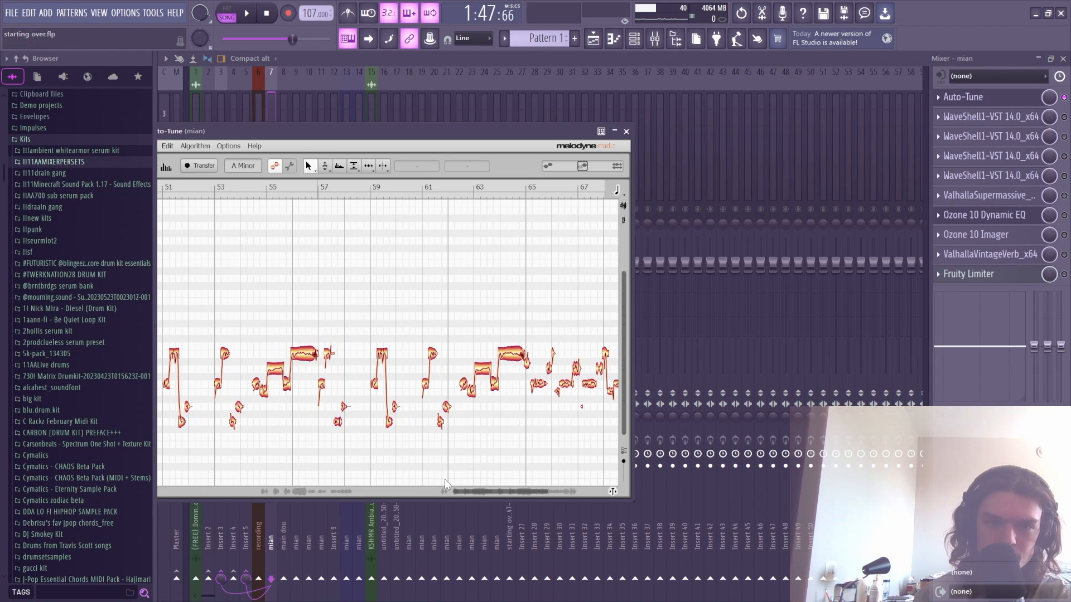
pyautogui.moveTo(459, 494); pyautogui.dragTo(431, 492)
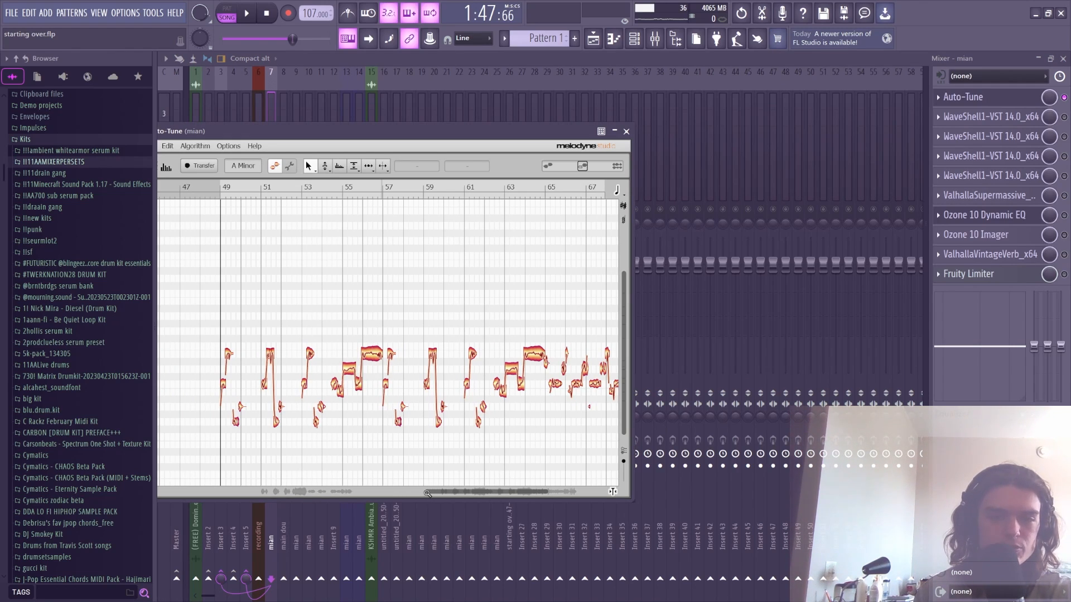
pyautogui.moveTo(427, 493); pyautogui.dragTo(432, 503)
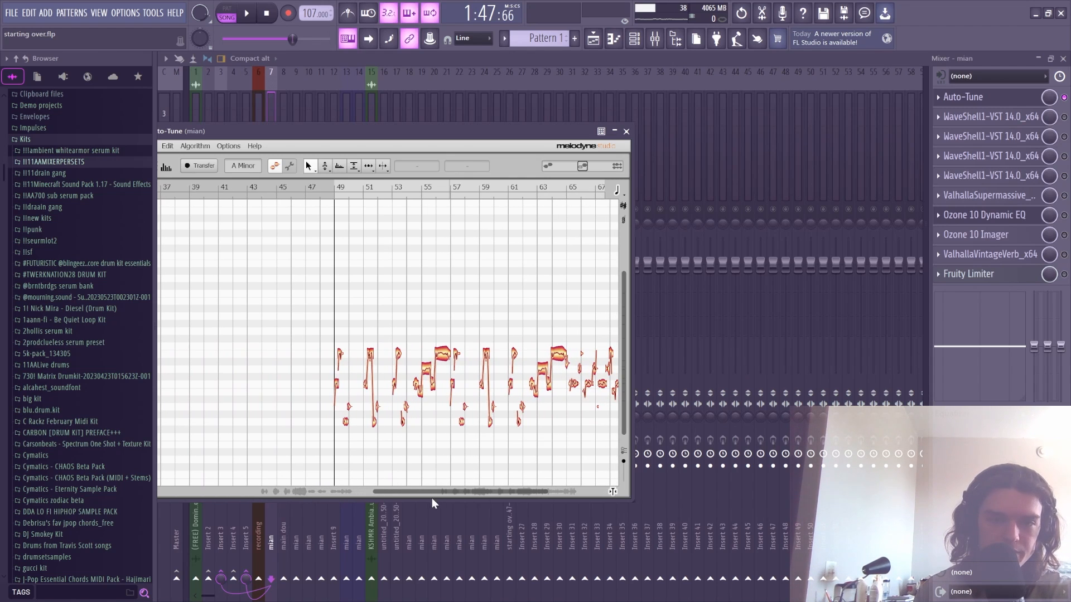
# - Select the four notes after bar 49, raise them about six semitones, and audition
pyautogui.moveTo(547, 492); pyautogui.dragTo(460, 492)
pyautogui.moveTo(452, 434); pyautogui.dragTo(414, 335)
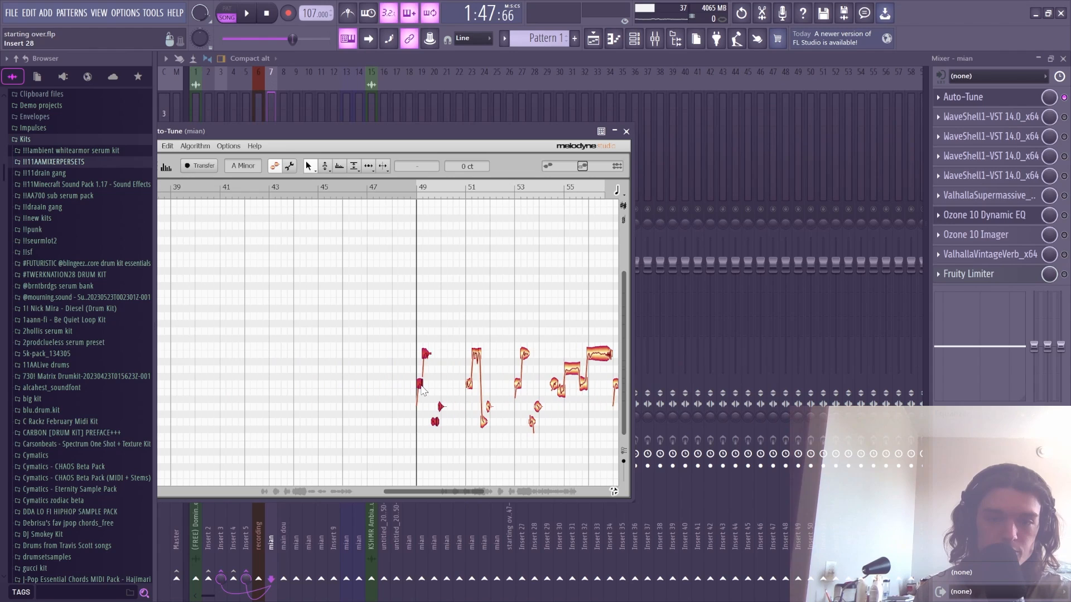
pyautogui.moveTo(420, 389); pyautogui.dragTo(431, 362)
pyautogui.press('space')
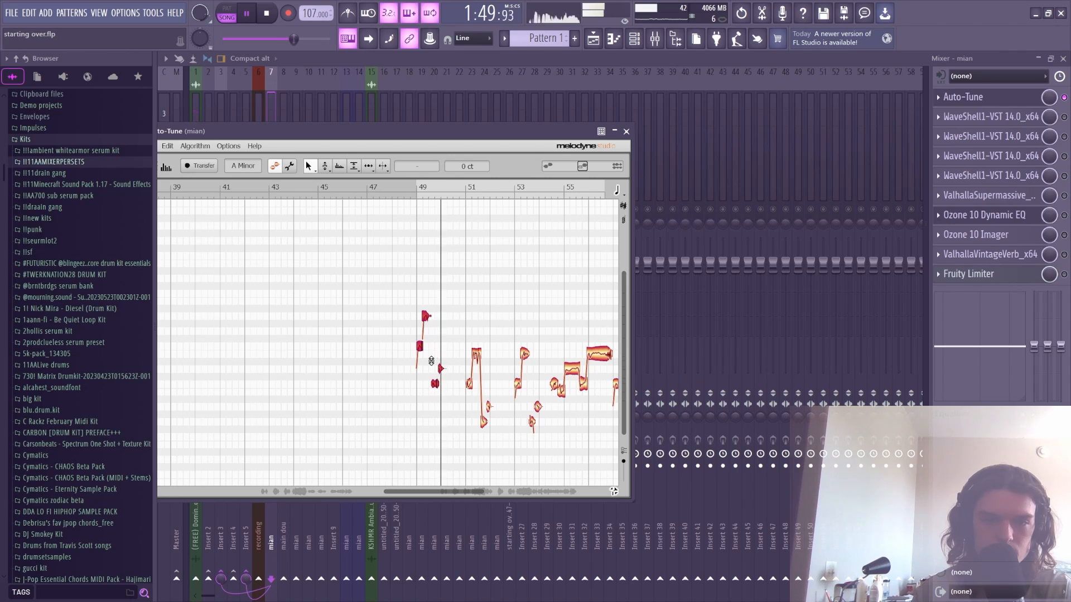
pyautogui.press('space')
# - Lower the selected notes in two stages, auditioning after each change
pyautogui.moveTo(420, 352); pyautogui.dragTo(420, 358)
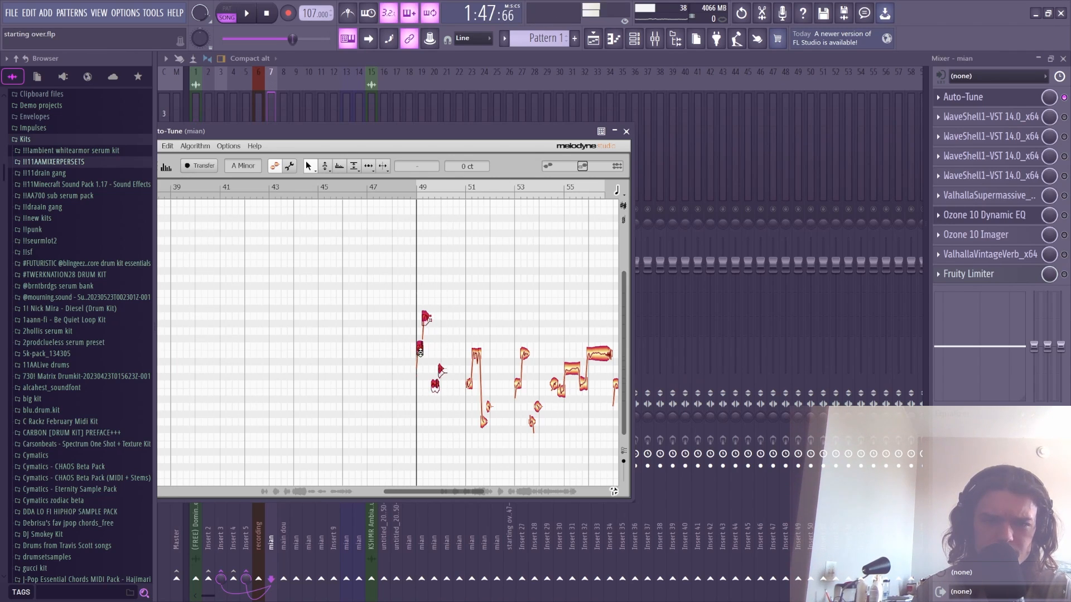
pyautogui.press('space')
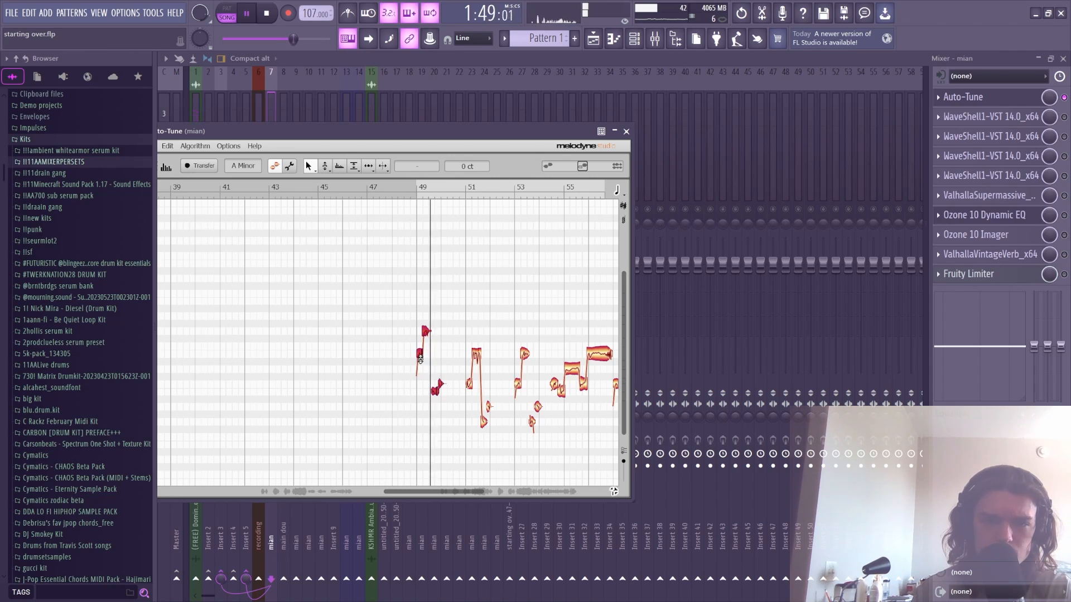
pyautogui.press('space')
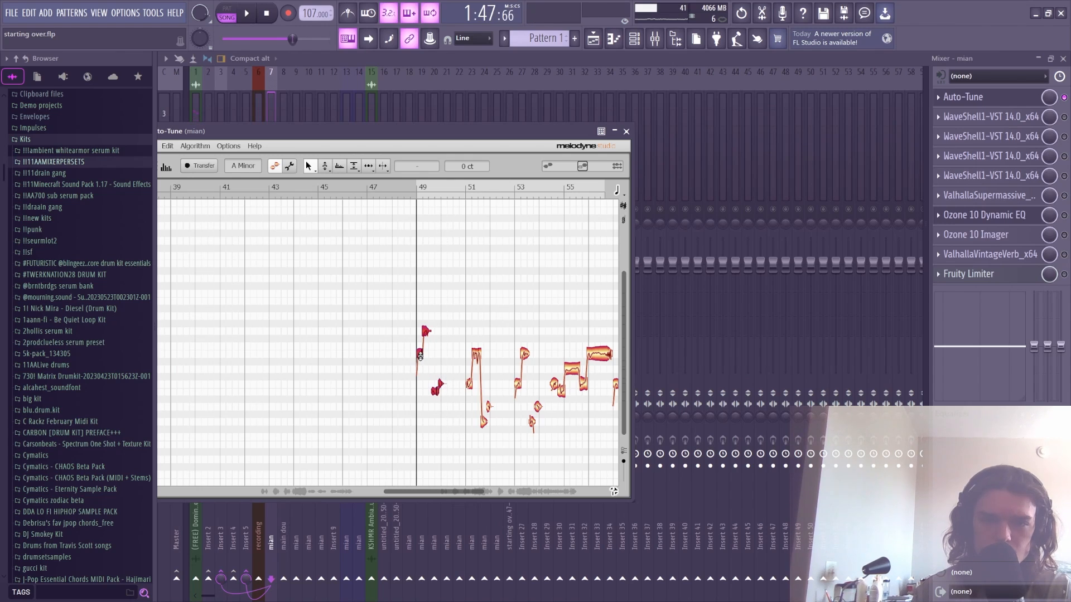
pyautogui.moveTo(420, 356); pyautogui.dragTo(420, 373)
pyautogui.press('space')
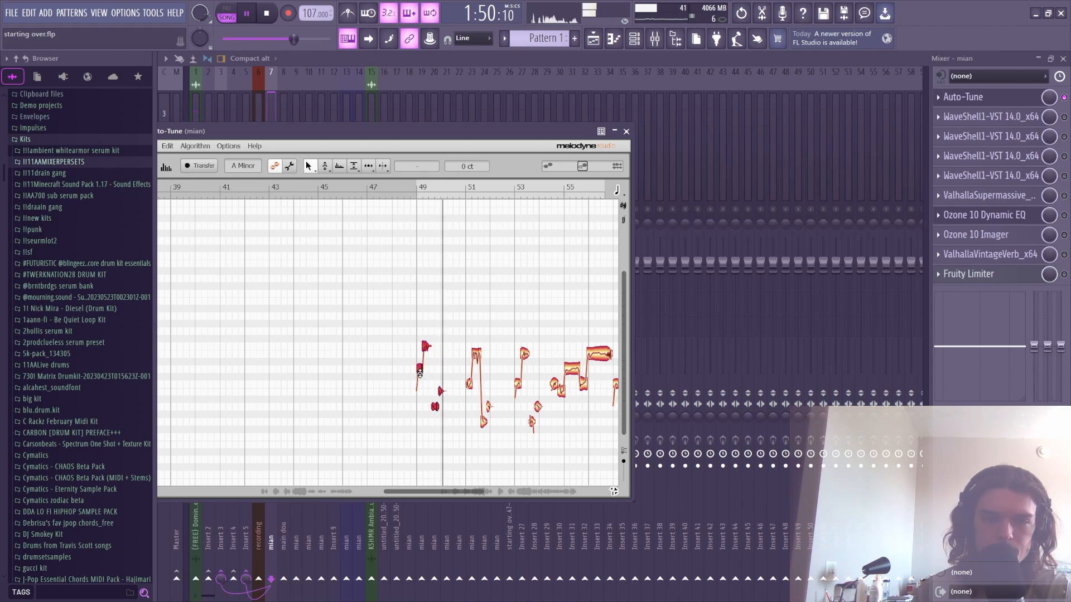
pyautogui.press('space')
# - Reselect the four notes after bar 49, lower them further, and audition the result
pyautogui.click(420, 387)
pyautogui.moveTo(413, 302); pyautogui.dragTo(467, 448)
pyautogui.moveTo(420, 374); pyautogui.dragTo(429, 387)
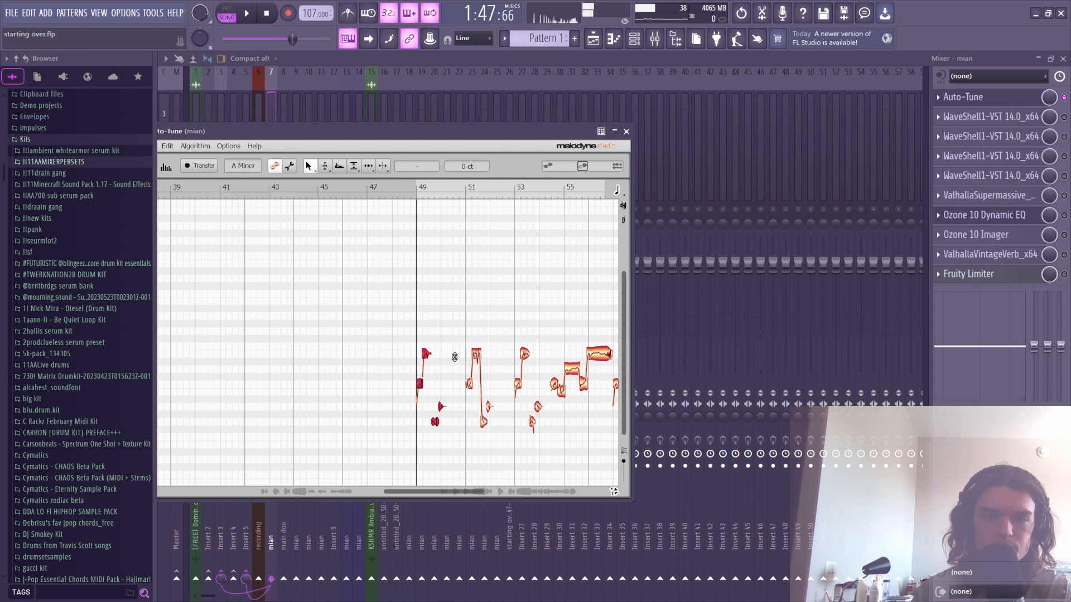
pyautogui.press('space')
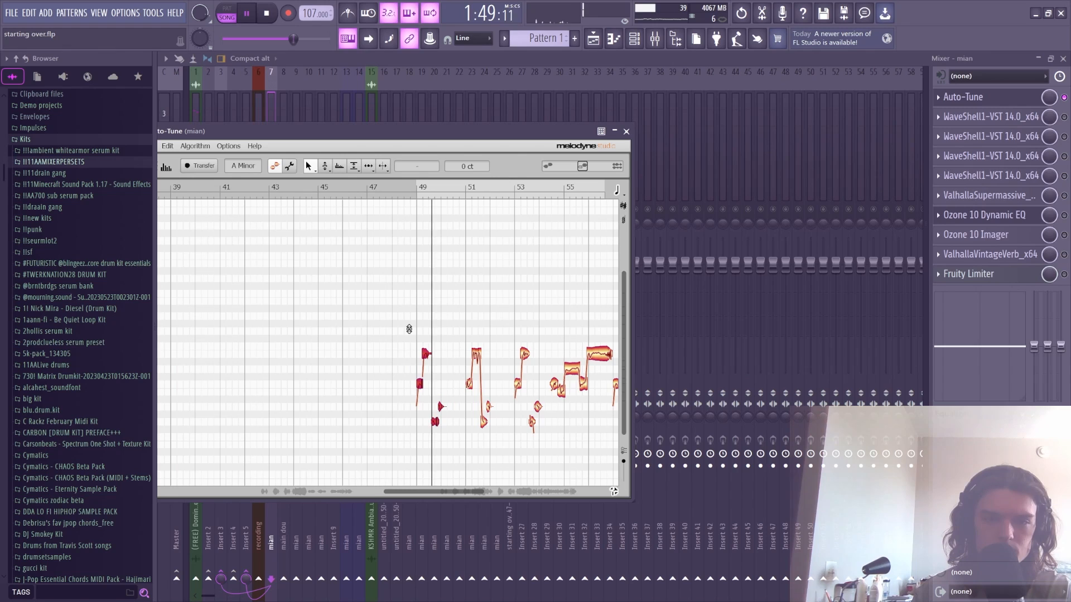
pyautogui.press('space')
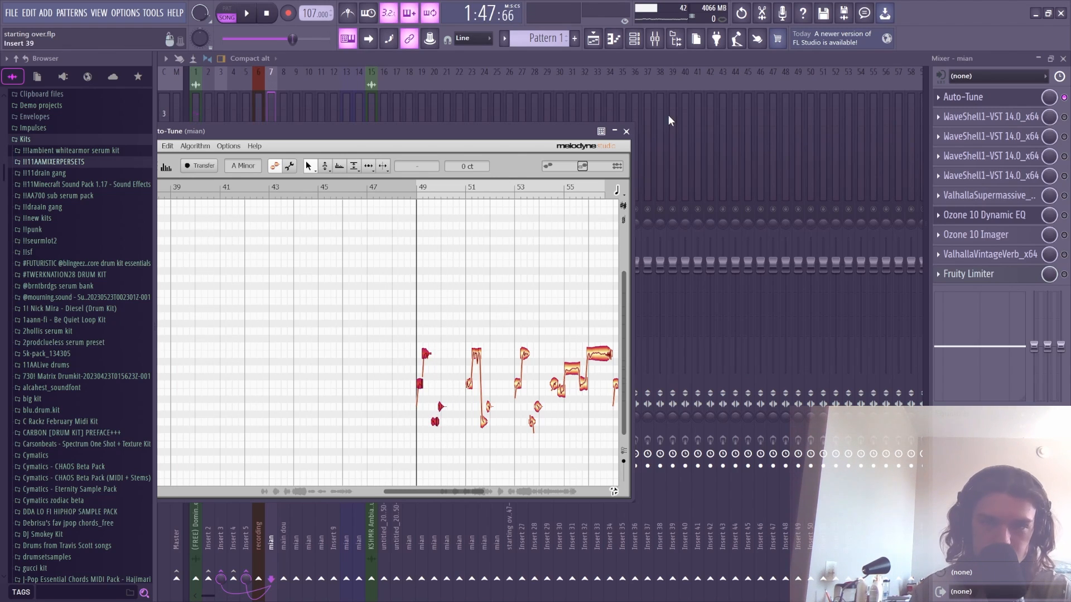
# - Inspect the mian vocal's SSL G-Master Buss Compressor, noting Threshold 9.0 and the Ratio
pyautogui.click(626, 132)
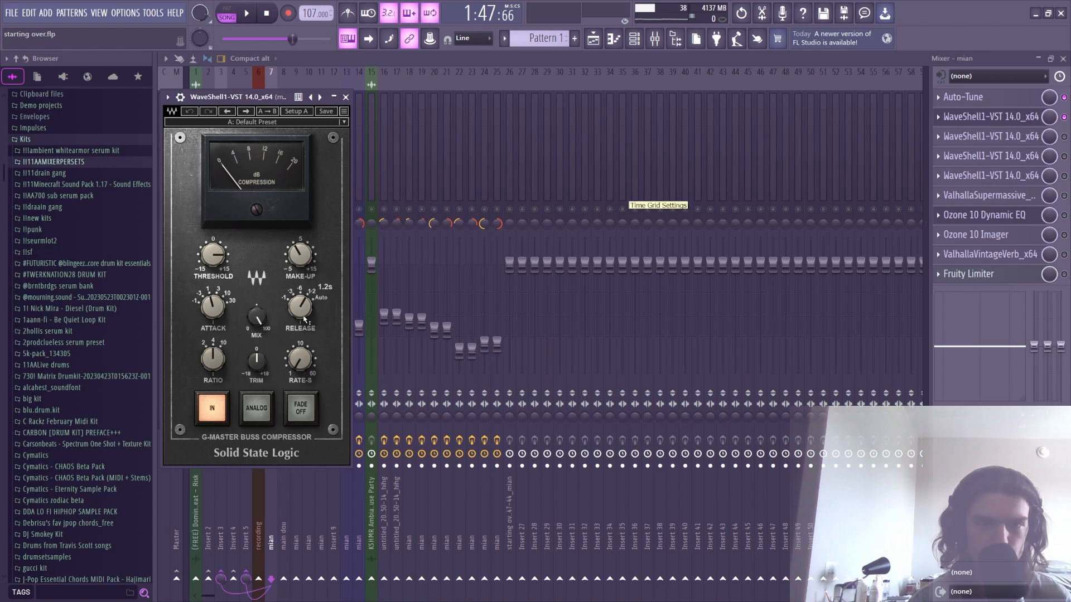
pyautogui.moveTo(219, 360)
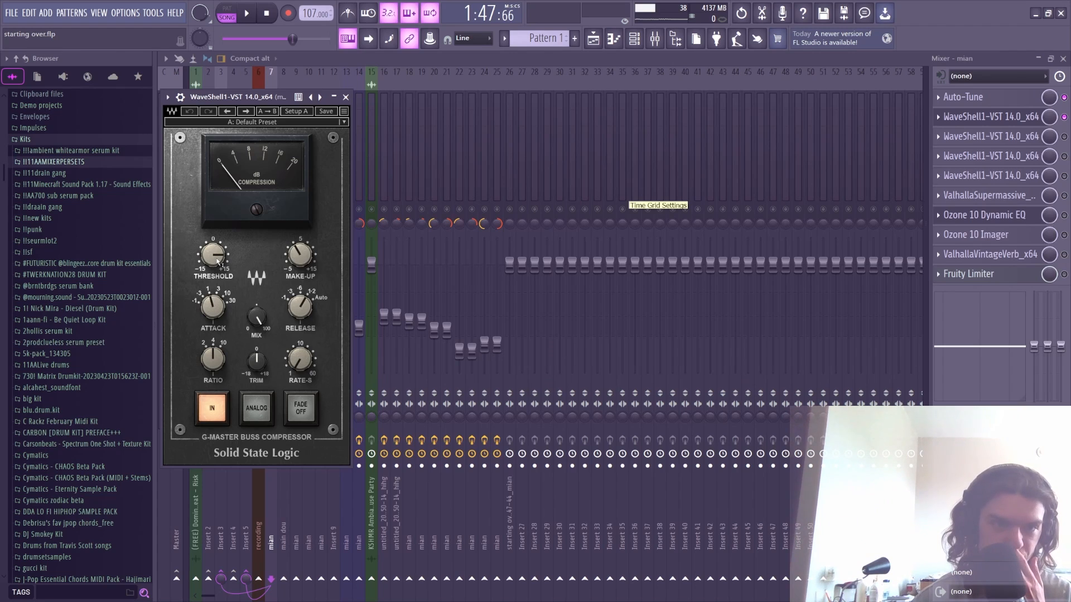
pyautogui.moveTo(218, 262)
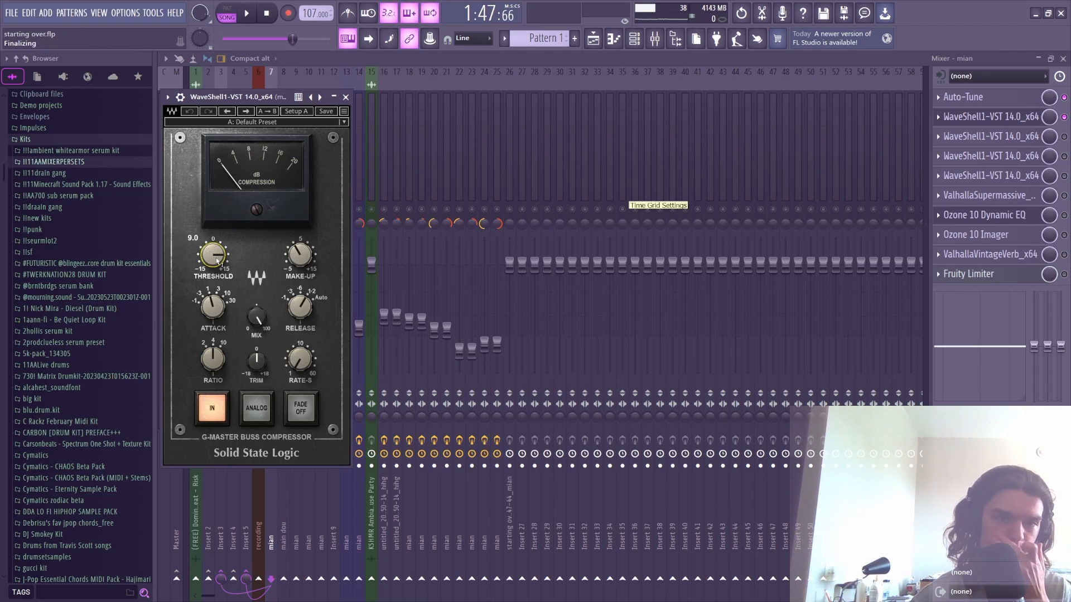
pyautogui.click(345, 97)
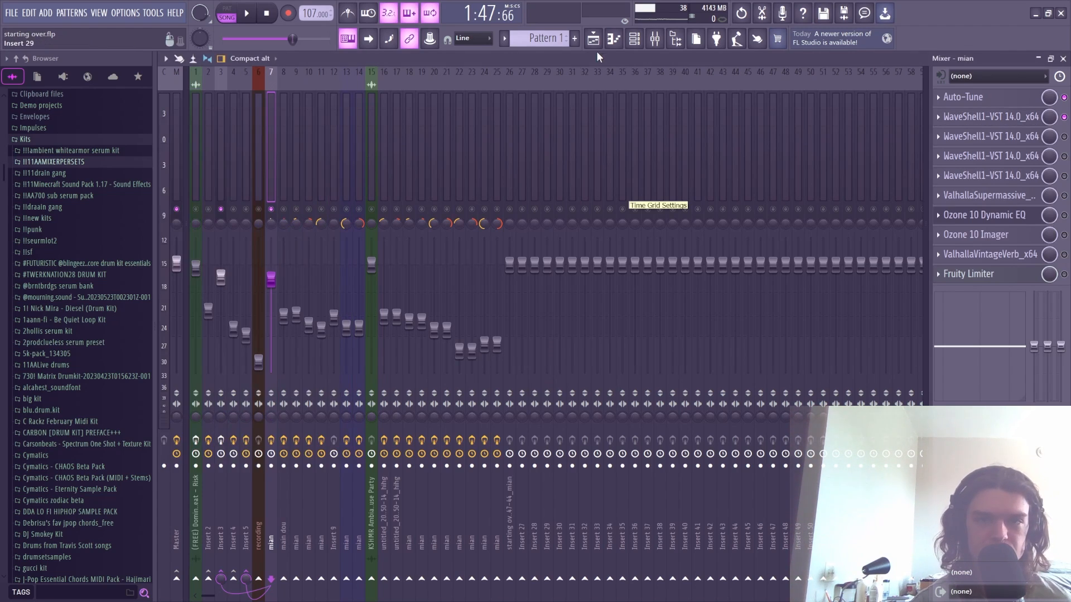
pyautogui.click(592, 39)
pyautogui.moveTo(679, 75); pyautogui.dragTo(768, 82)
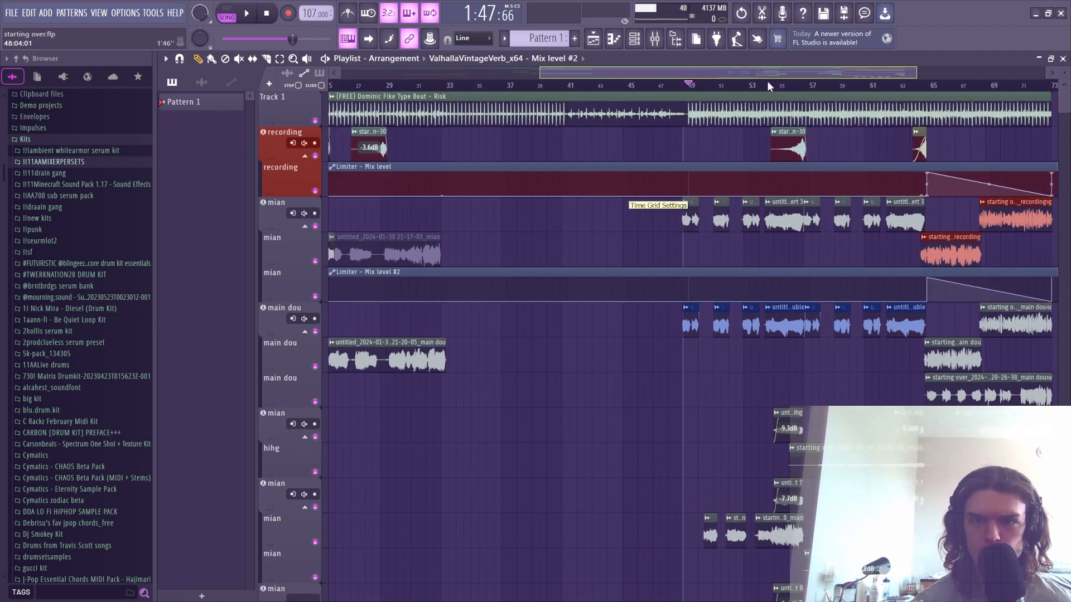
pyautogui.scroll(5, 733, 88)
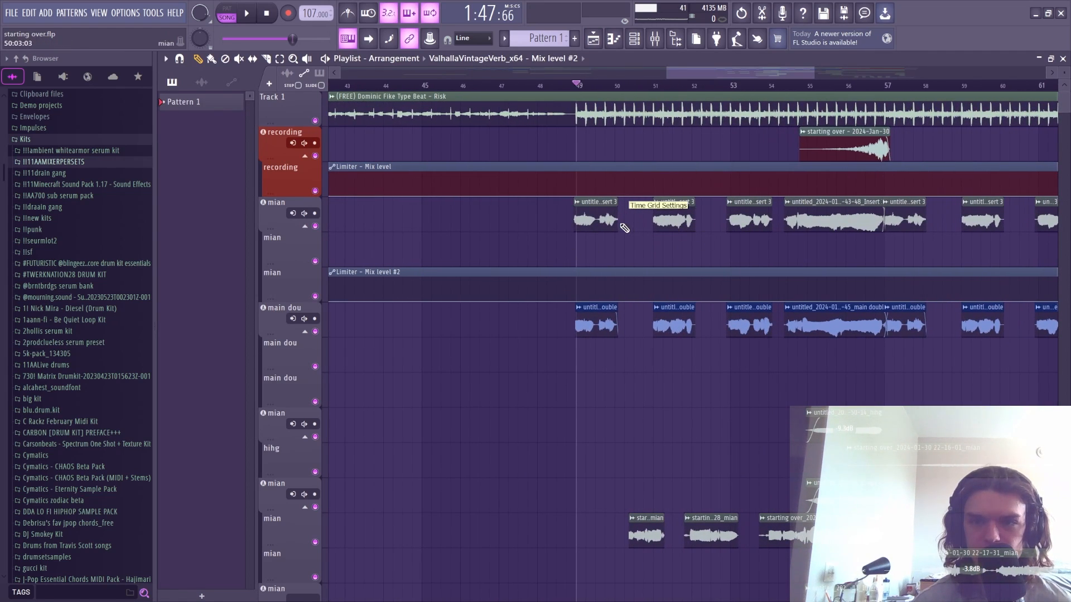
pyautogui.scroll(3, 657, 93)
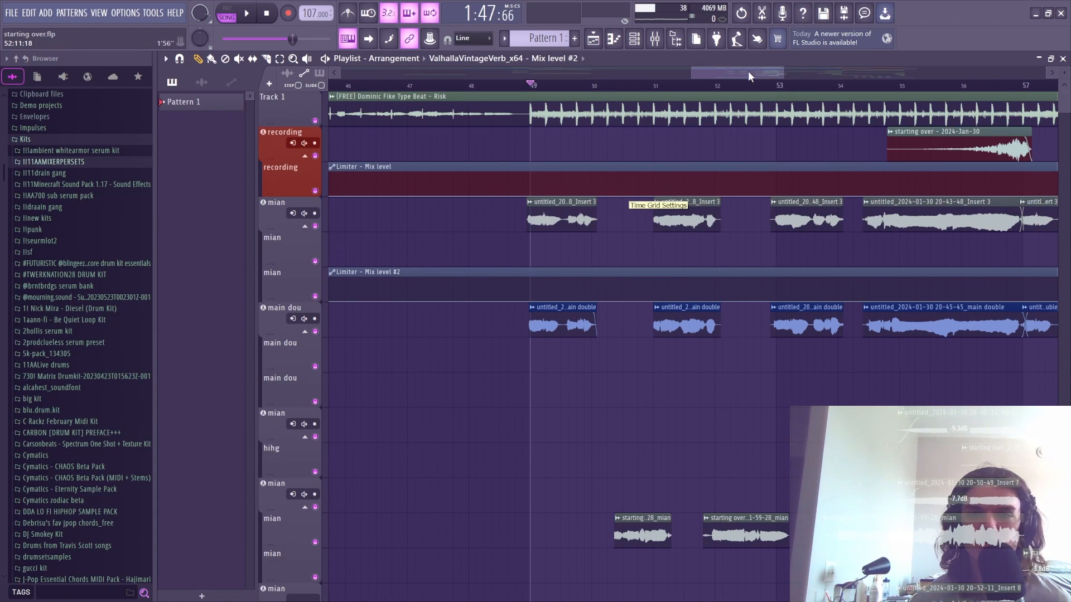
pyautogui.moveTo(748, 71); pyautogui.dragTo(812, 74)
pyautogui.press('F9')
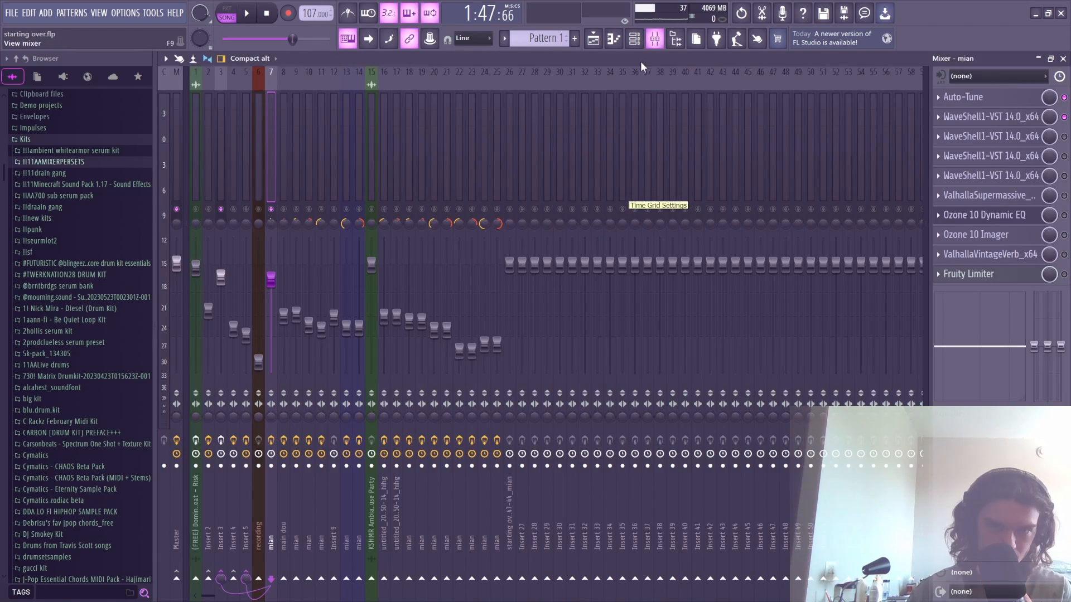
# - Audition the vocal through the SSL G-Master buss compressor, then close its window
pyautogui.click(1016, 116)
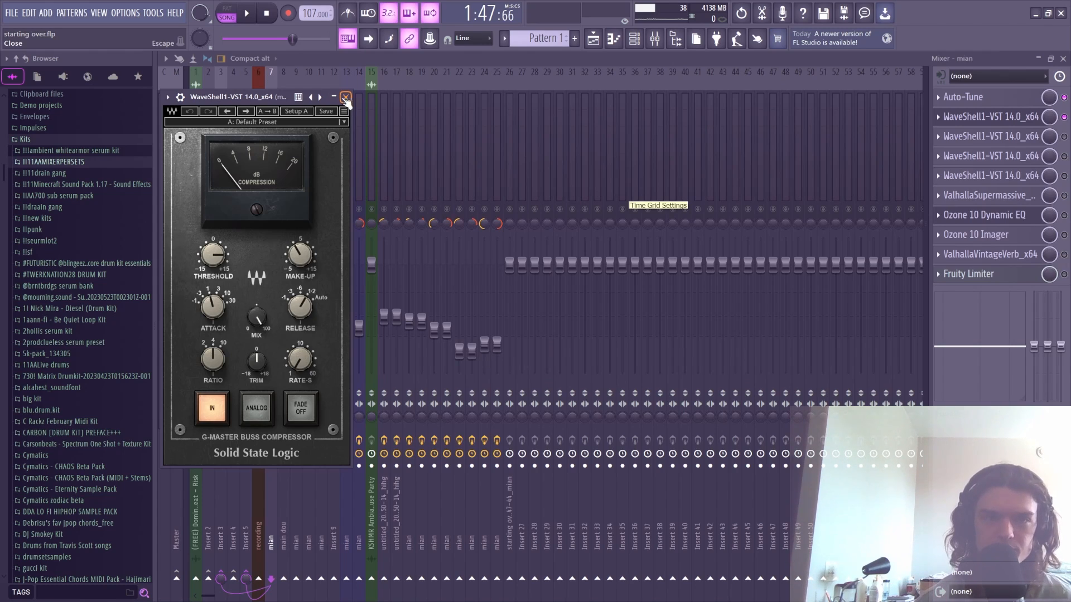
pyautogui.click(246, 18)
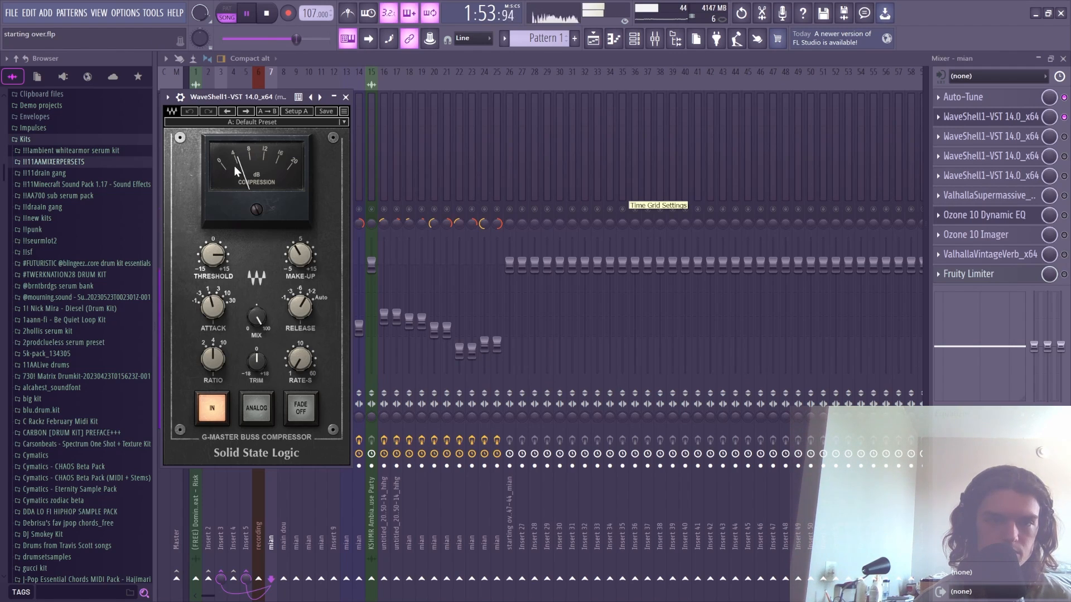
pyautogui.press('space')
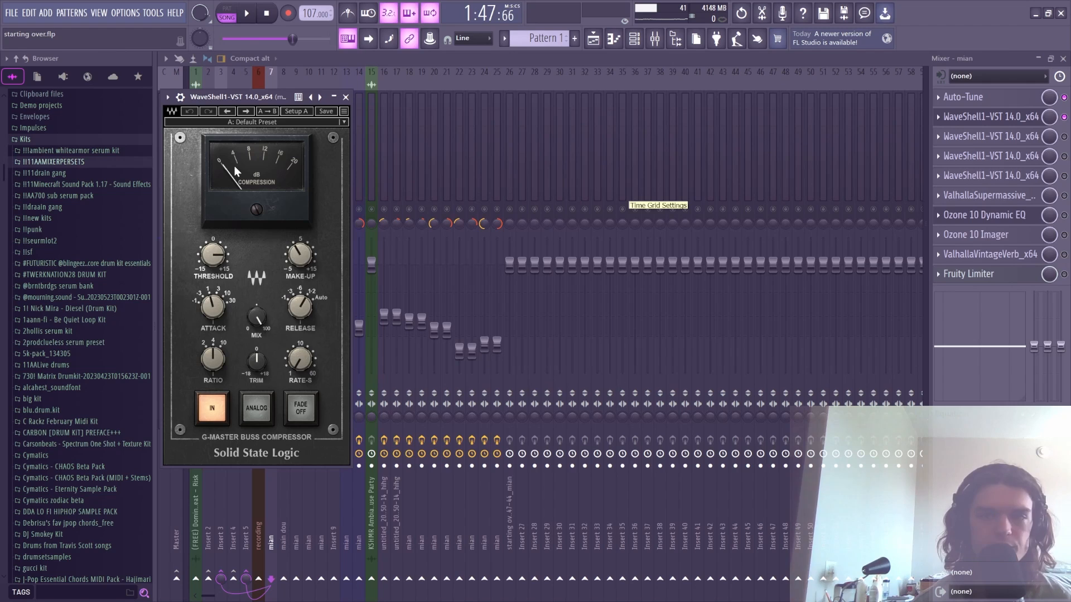
pyautogui.click(990, 117)
# - Close Vocal Rider and switch on the Valhalla Supermassive effect in slot 6
pyautogui.click(998, 177)
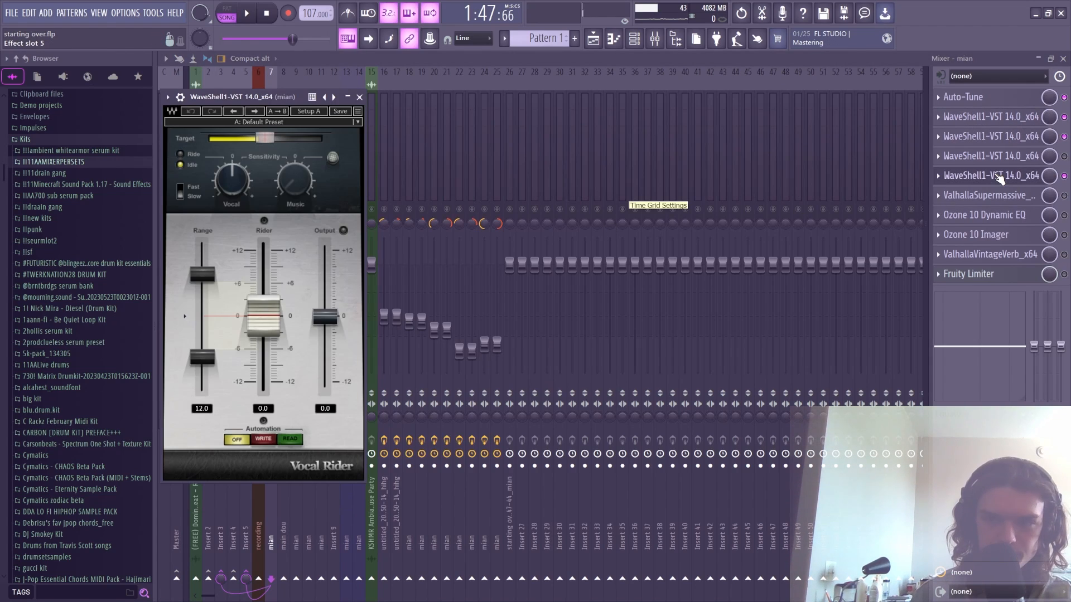
pyautogui.click(999, 178)
pyautogui.click(1010, 196)
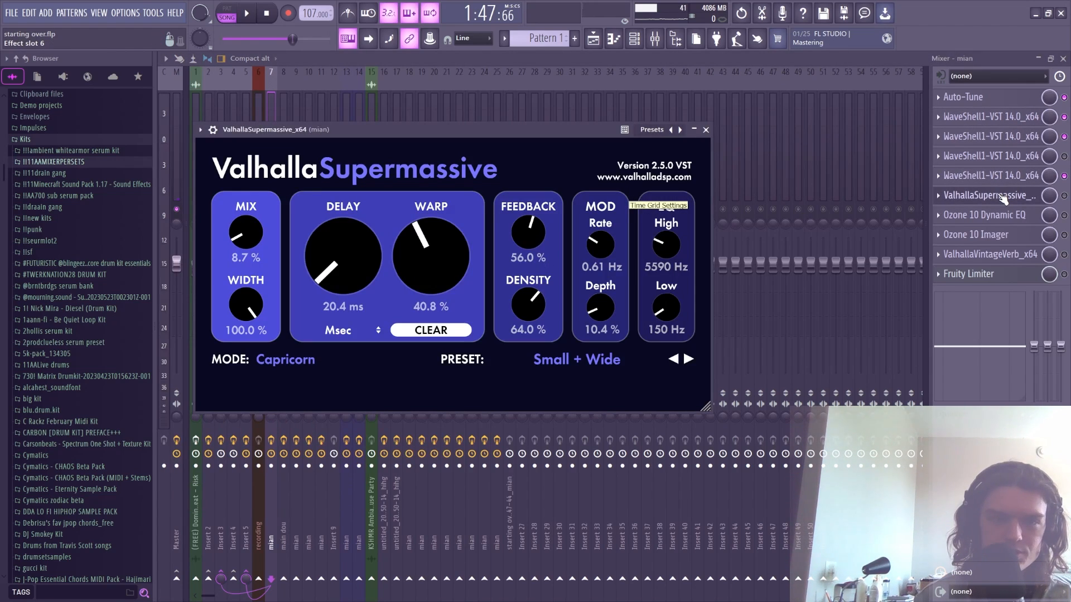
pyautogui.click(1028, 202)
pyautogui.click(1065, 195)
# - Audition the vocal through Valhalla Supermassive, then bring up the Ozone 10 Dynamic EQ
pyautogui.click(995, 201)
pyautogui.click(997, 199)
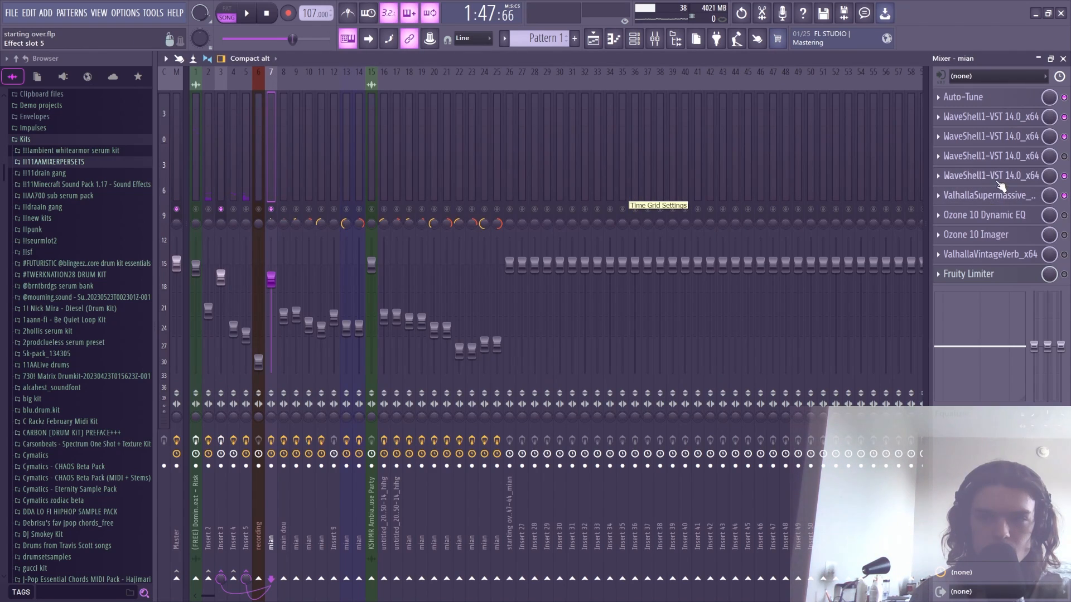
pyautogui.click(999, 200)
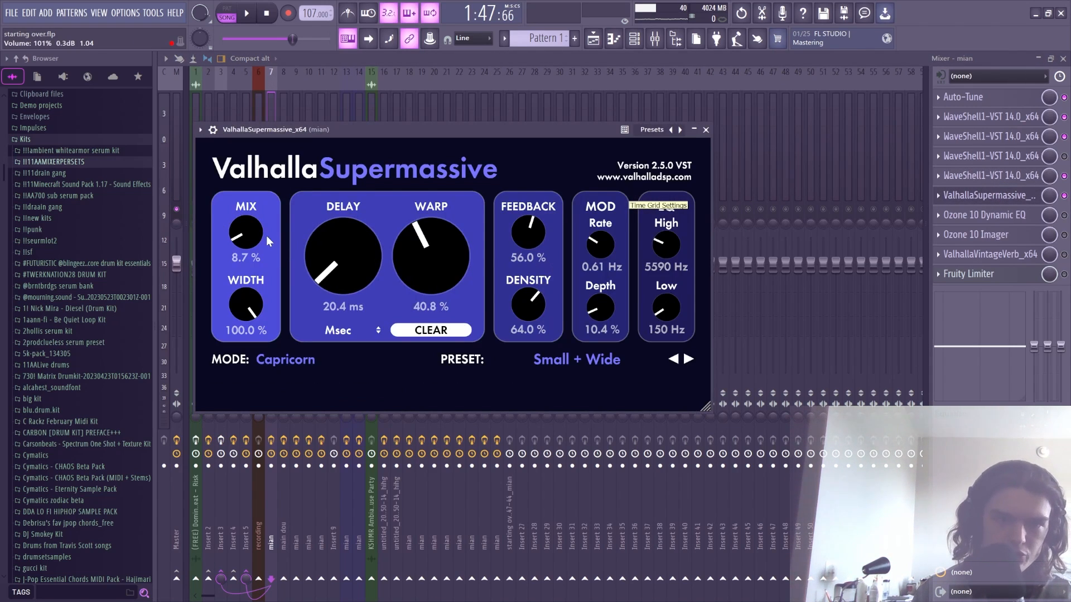
pyautogui.press('space')
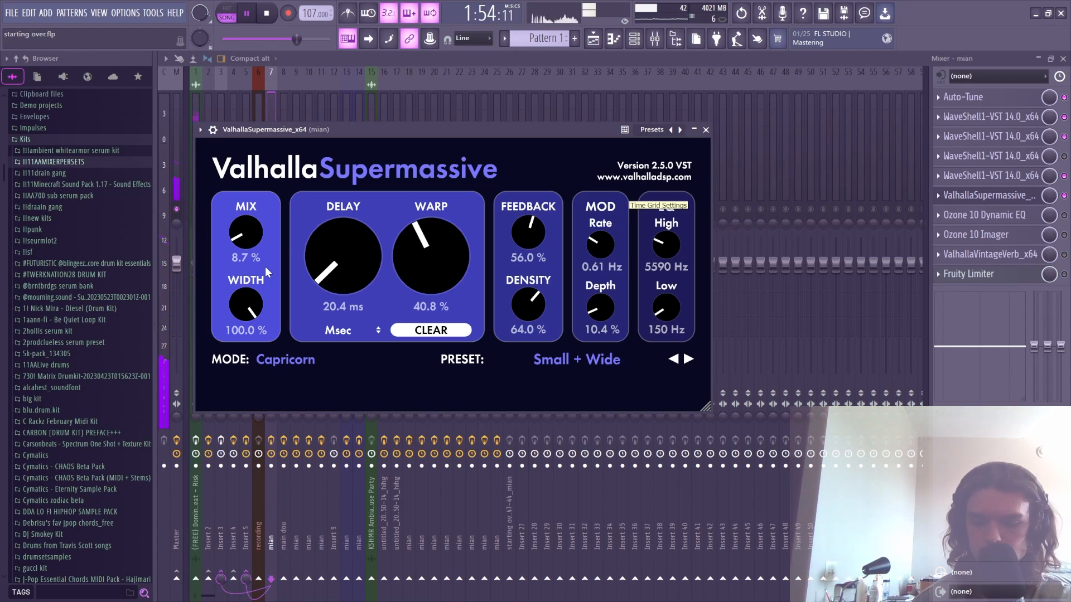
pyautogui.press('space')
pyautogui.click(1016, 220)
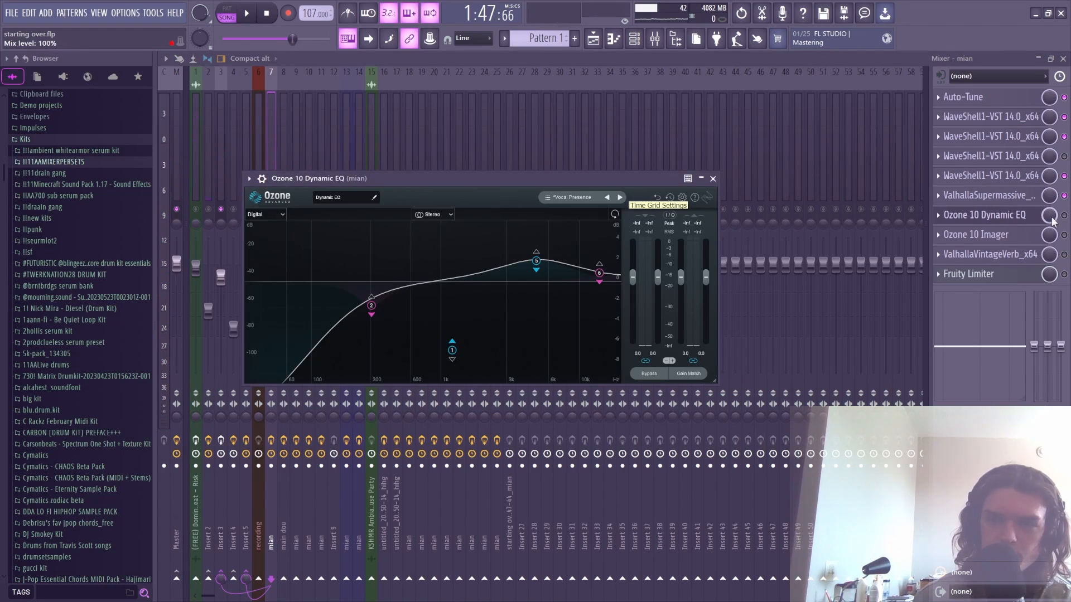
# - Inspect the Ozone 10 Dynamic EQ band around 4946 Hz, then close the EQ
pyautogui.click(1004, 221)
pyautogui.click(985, 217)
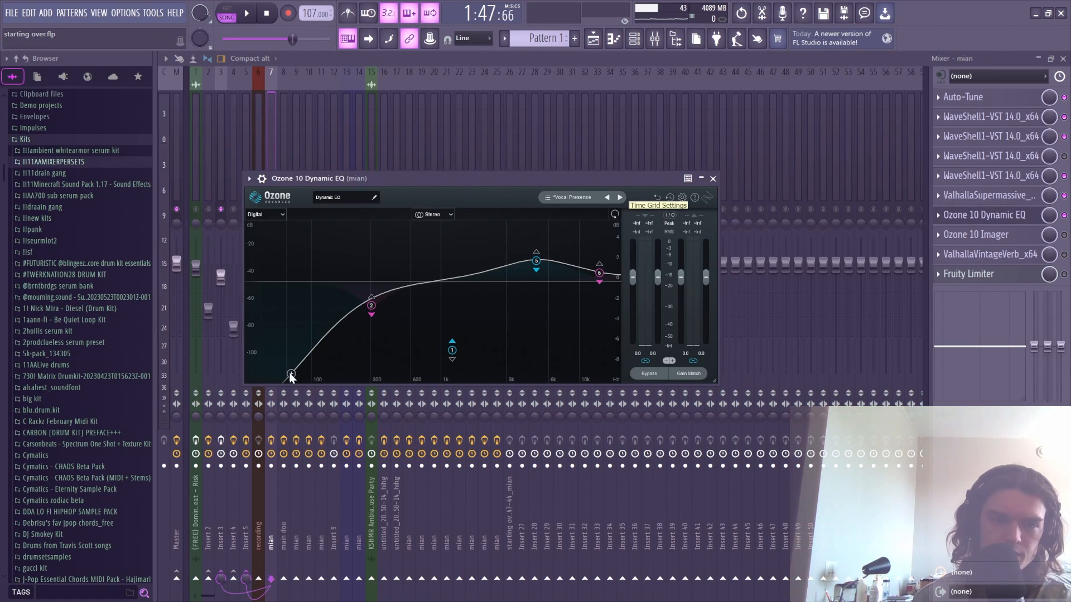
pyautogui.click(537, 262)
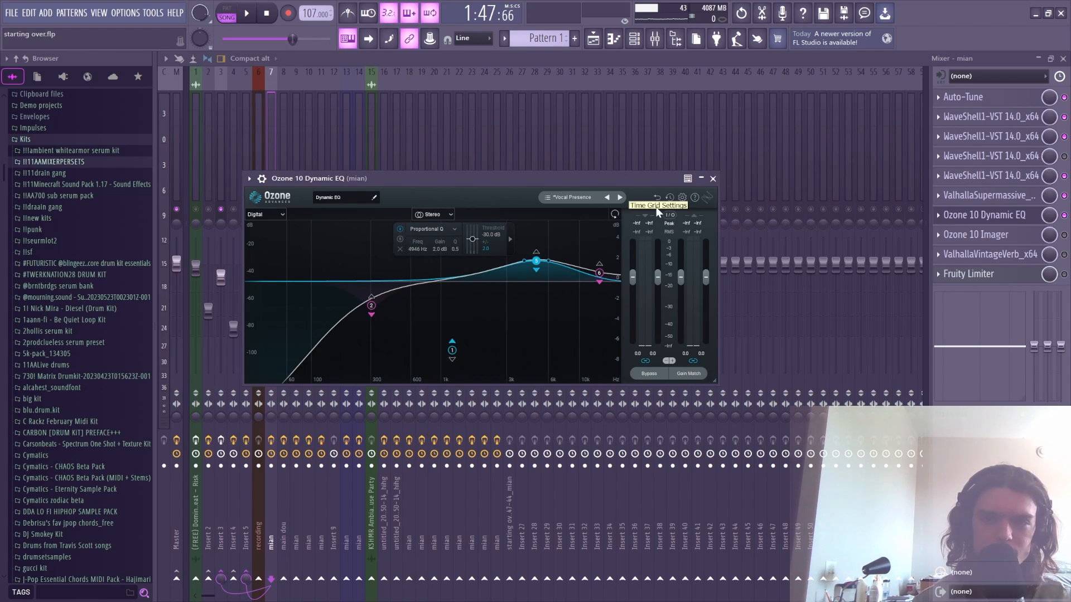
pyautogui.click(713, 178)
# - Watch the Ozone 10 Imager's vectorscope during playback, then close the Imager
pyautogui.click(1011, 239)
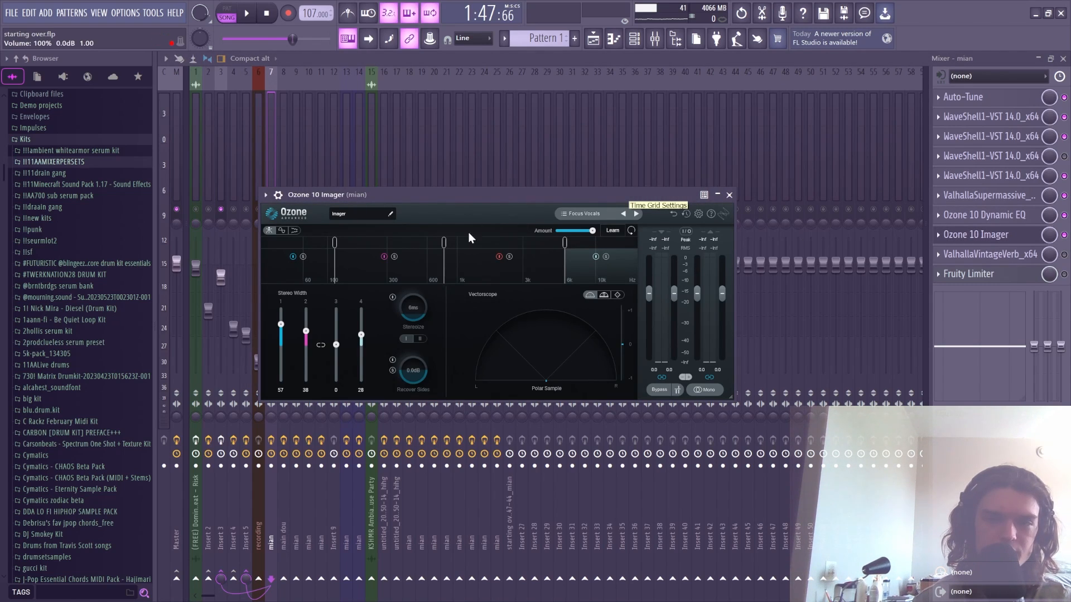
pyautogui.click(730, 194)
pyautogui.press('space')
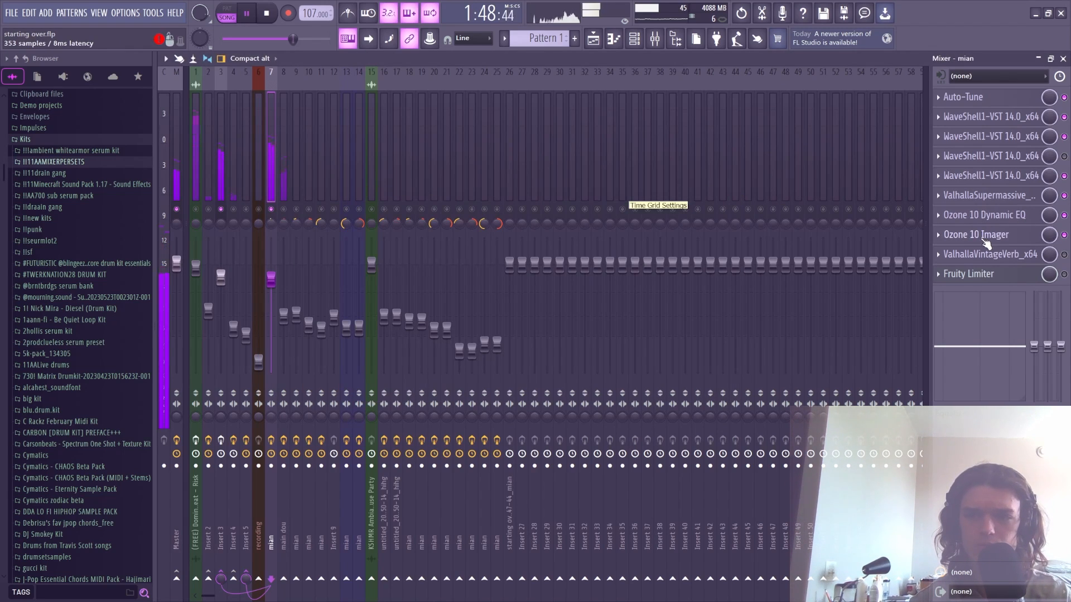
pyautogui.click(997, 242)
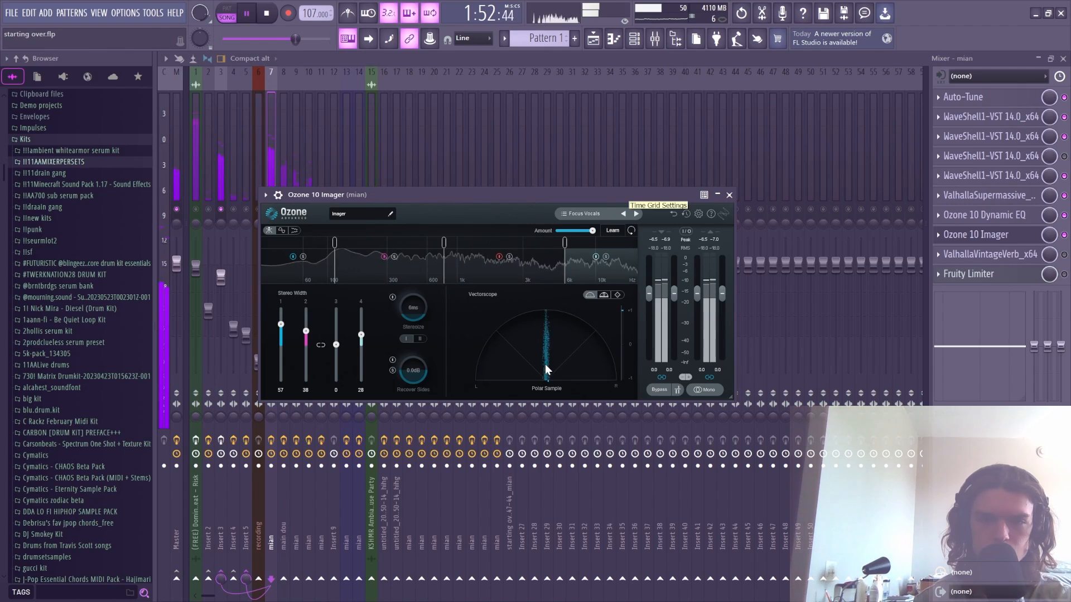
pyautogui.press('space')
pyautogui.click(730, 195)
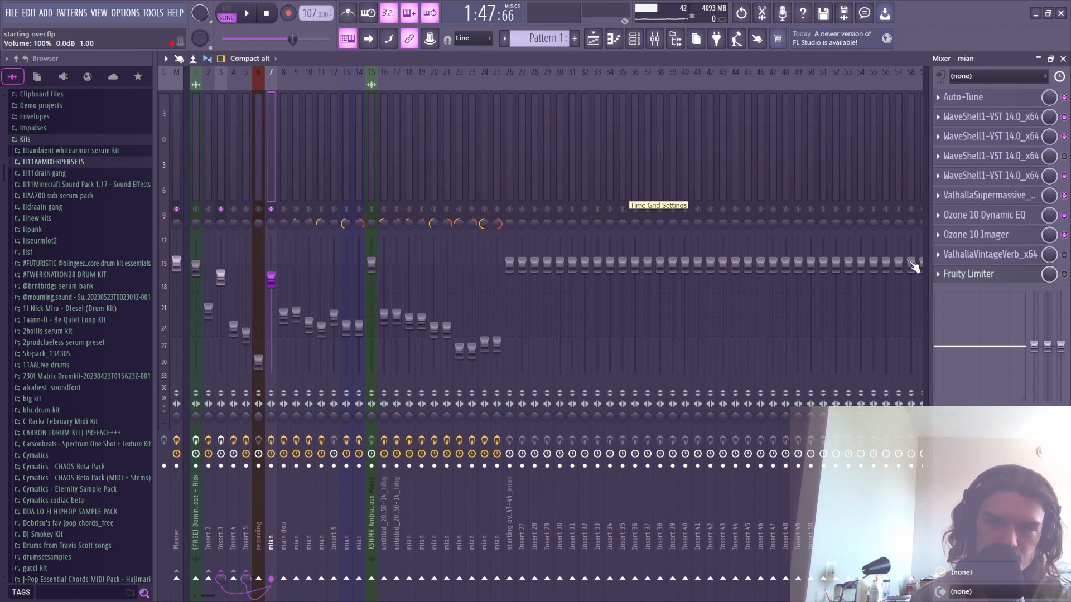
# - Save the project and audition the Insert 5 Fruity Delay 3 send
pyautogui.hotkey('ctrl', 's')
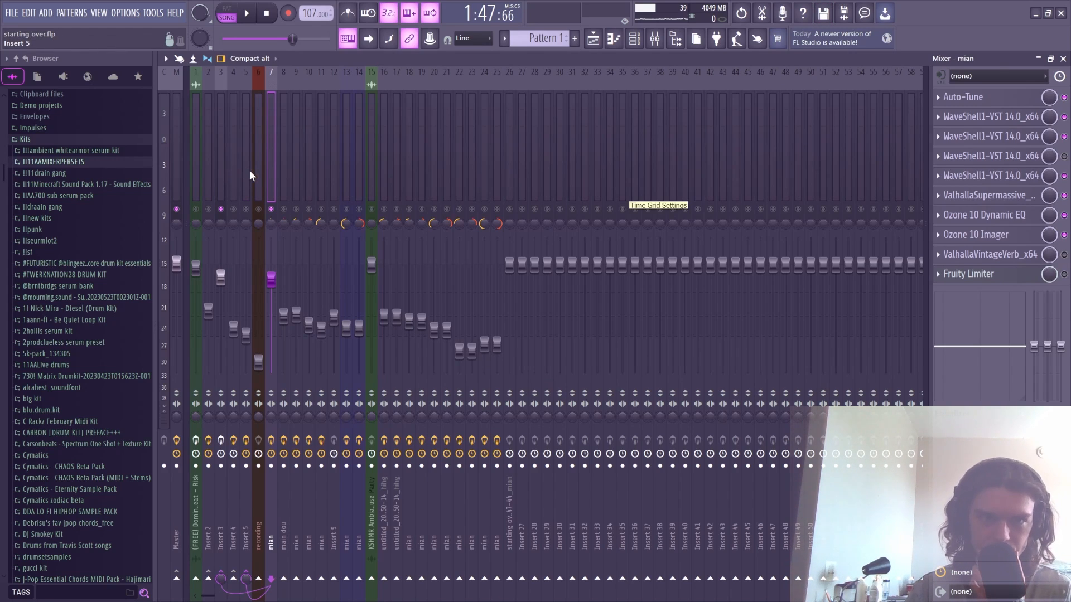
pyautogui.click(249, 175)
pyautogui.click(1000, 98)
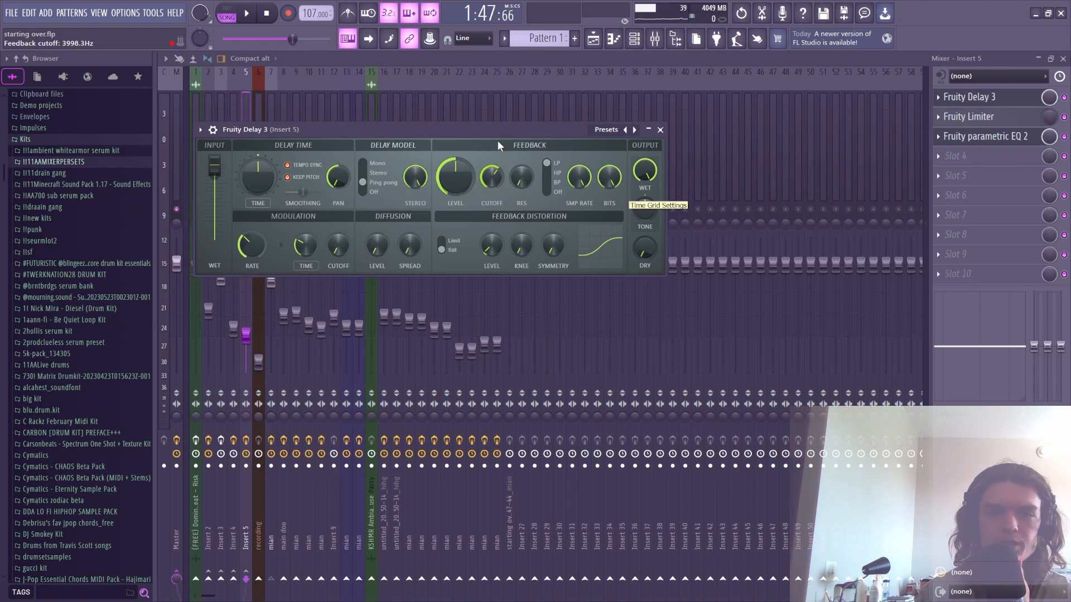
pyautogui.click(660, 129)
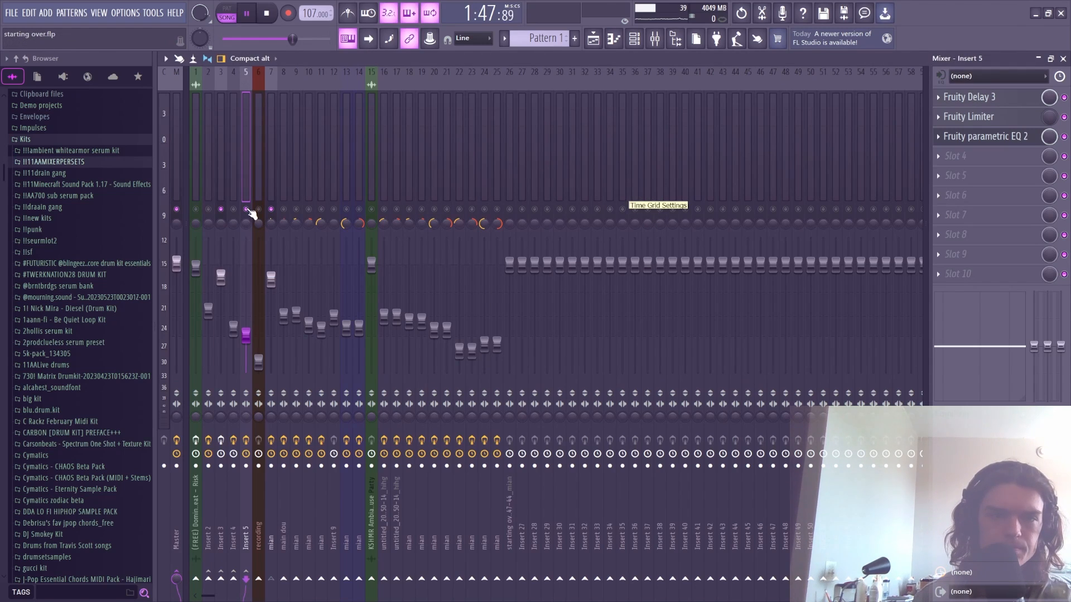
pyautogui.press('space')
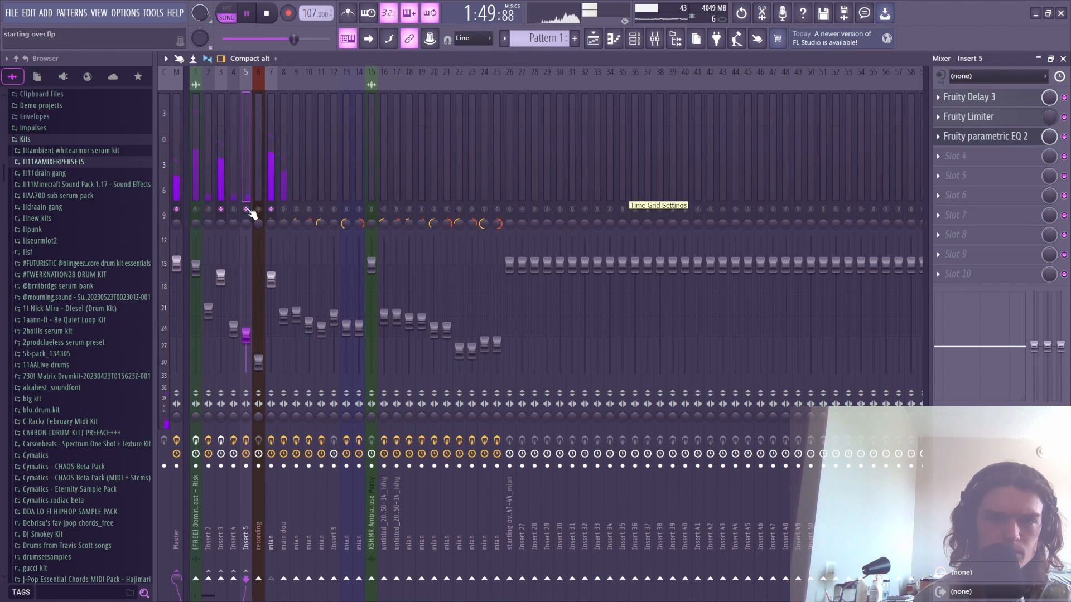
pyautogui.press('space')
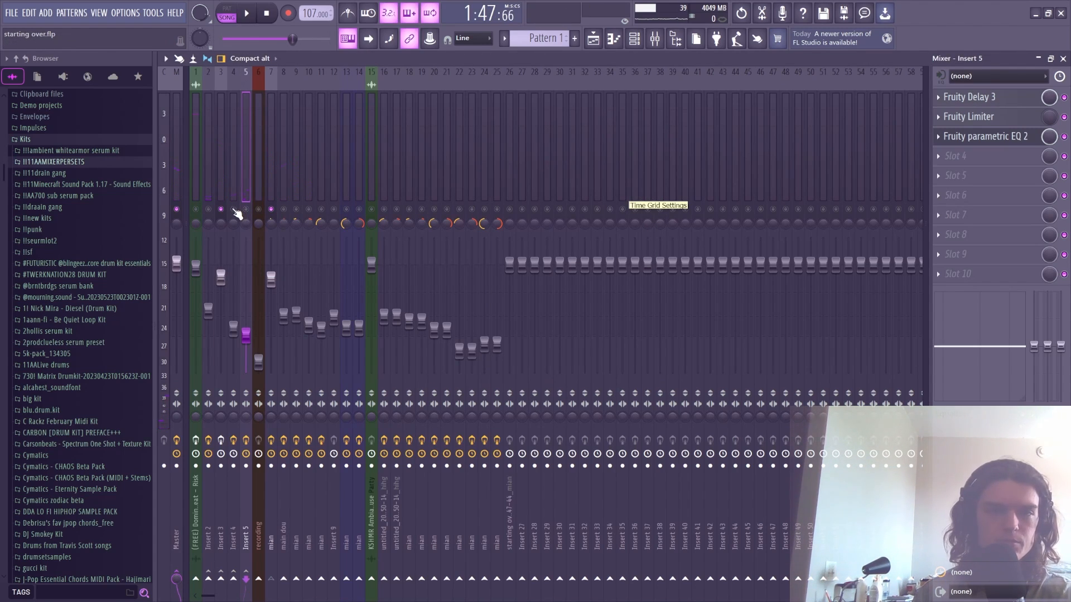
# - Review Insert 4's ValhallaSupermassive, then Insert 2's VintageVerb and SpaceModulator reverb effects
pyautogui.click(233, 196)
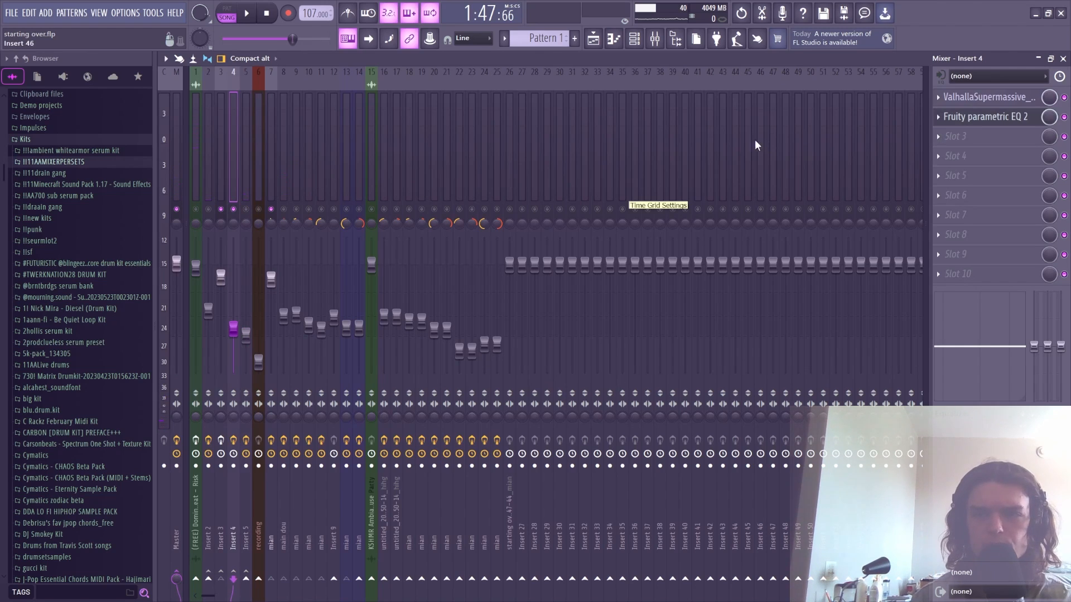
pyautogui.click(954, 97)
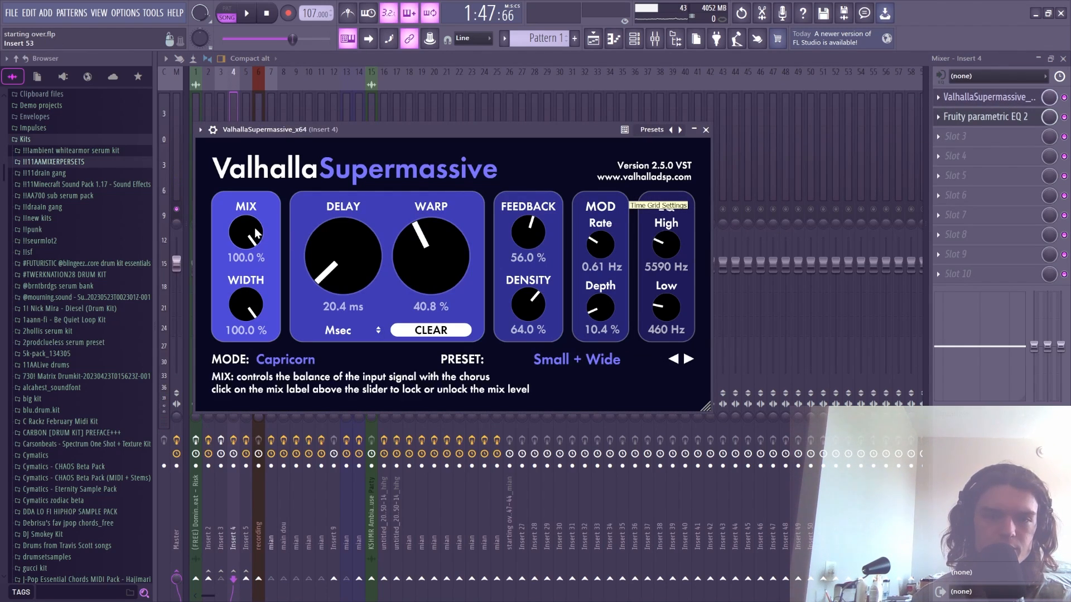
pyautogui.click(706, 129)
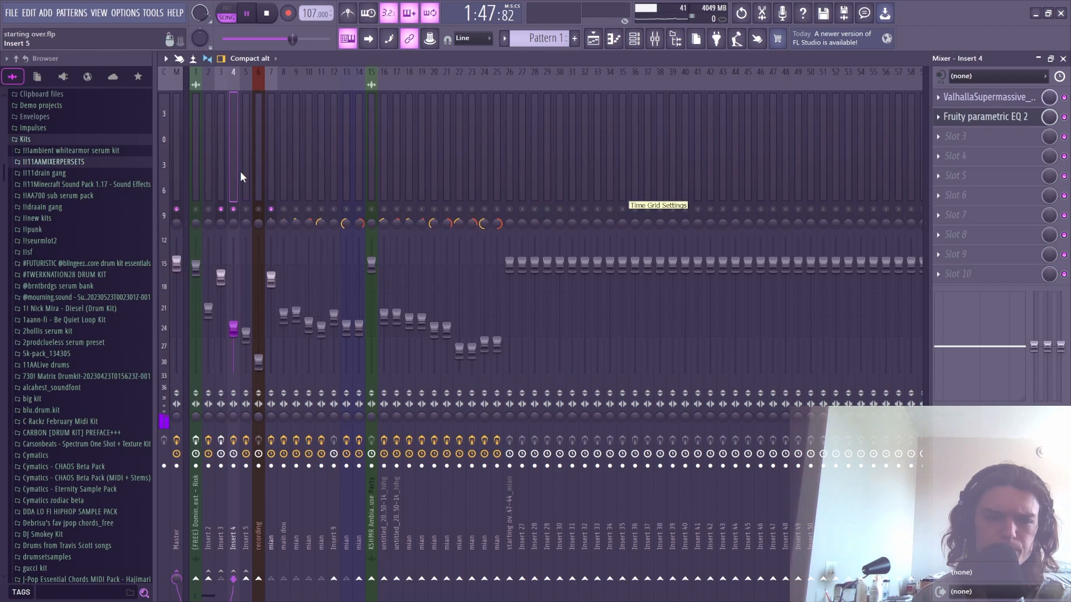
pyautogui.press('space')
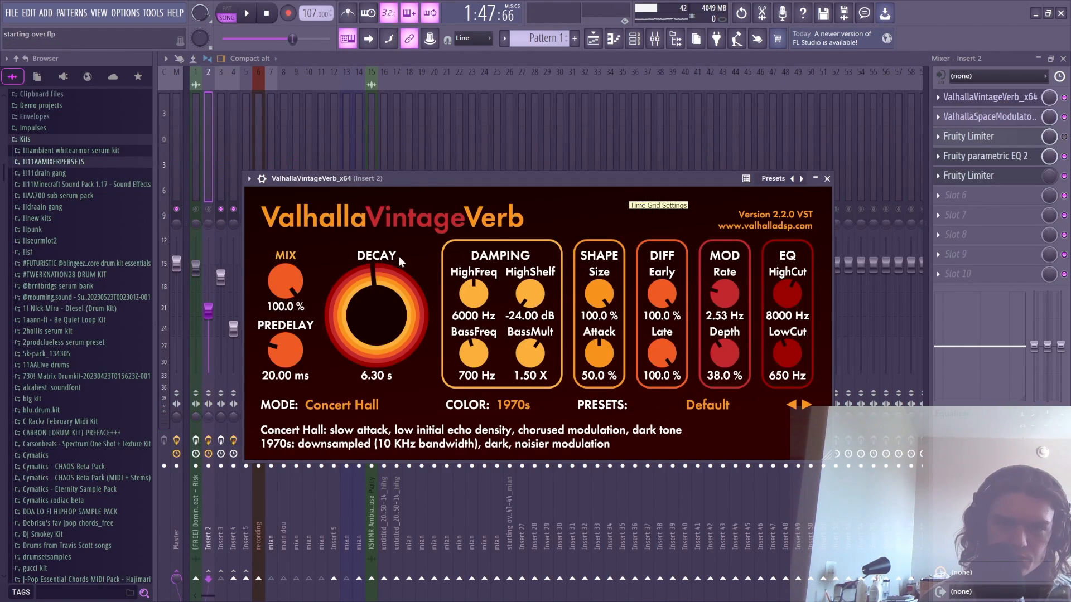
pyautogui.click(829, 179)
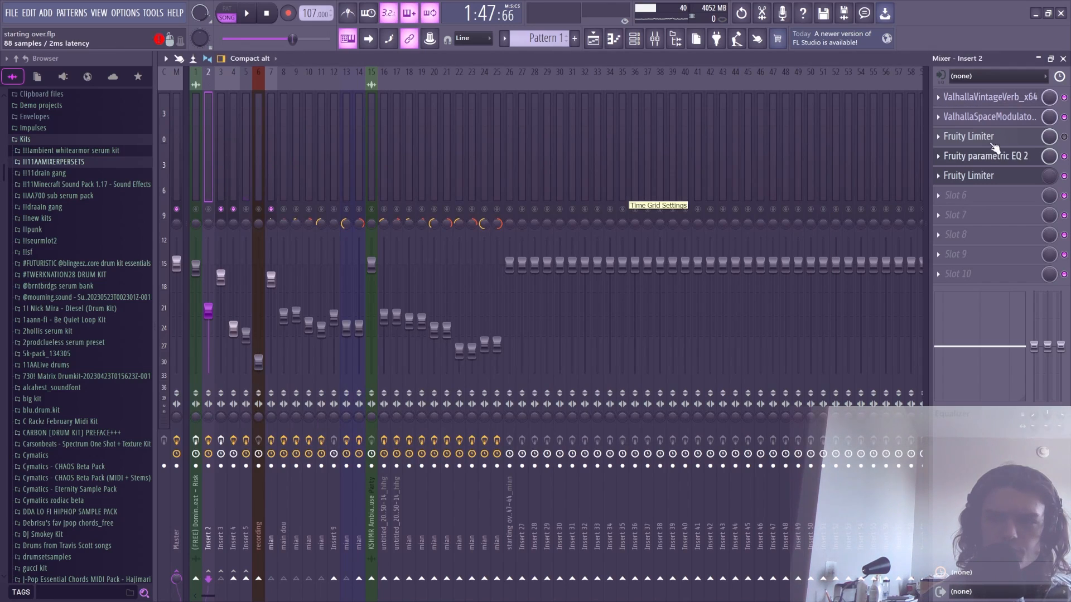
pyautogui.click(1009, 117)
# - Close the SpaceModulator and audition the mix while stepping through Insert 5, Insert 3 and the beat insert
pyautogui.click(1009, 119)
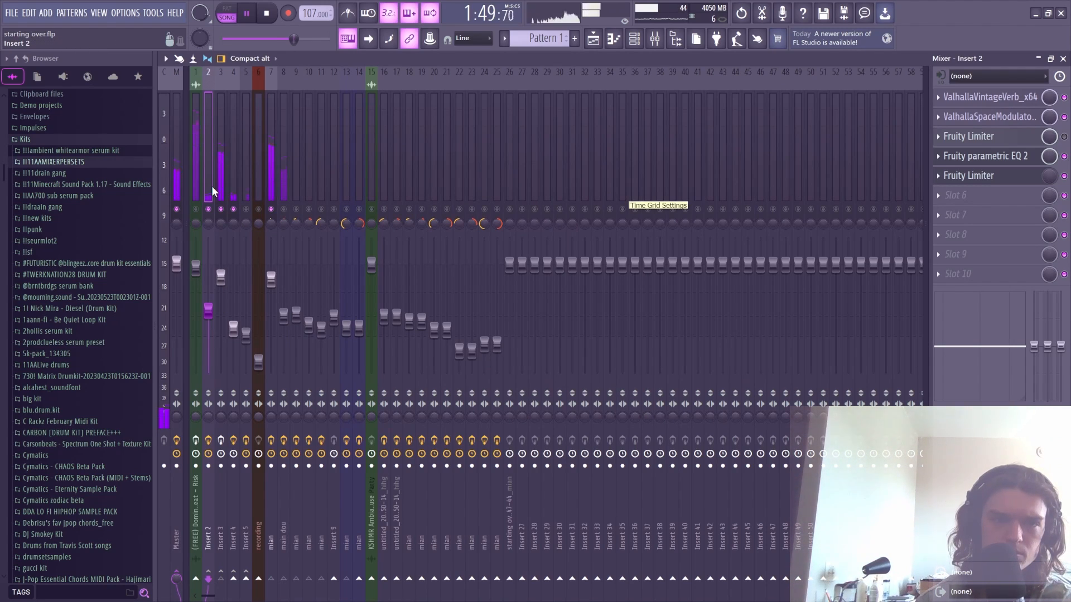
pyautogui.click(245, 192)
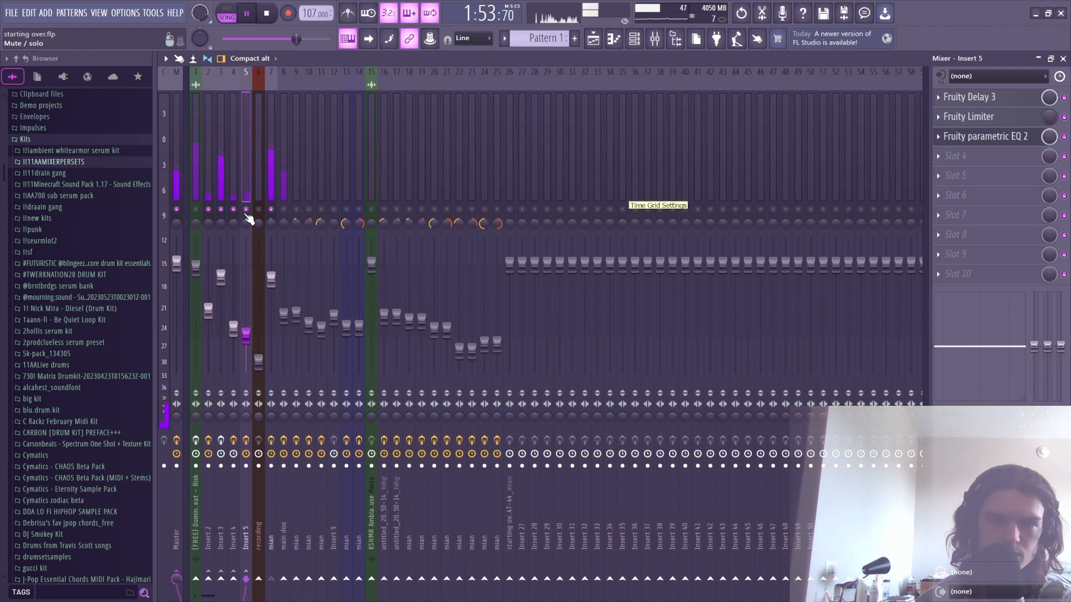
pyautogui.click(219, 182)
pyautogui.press('space')
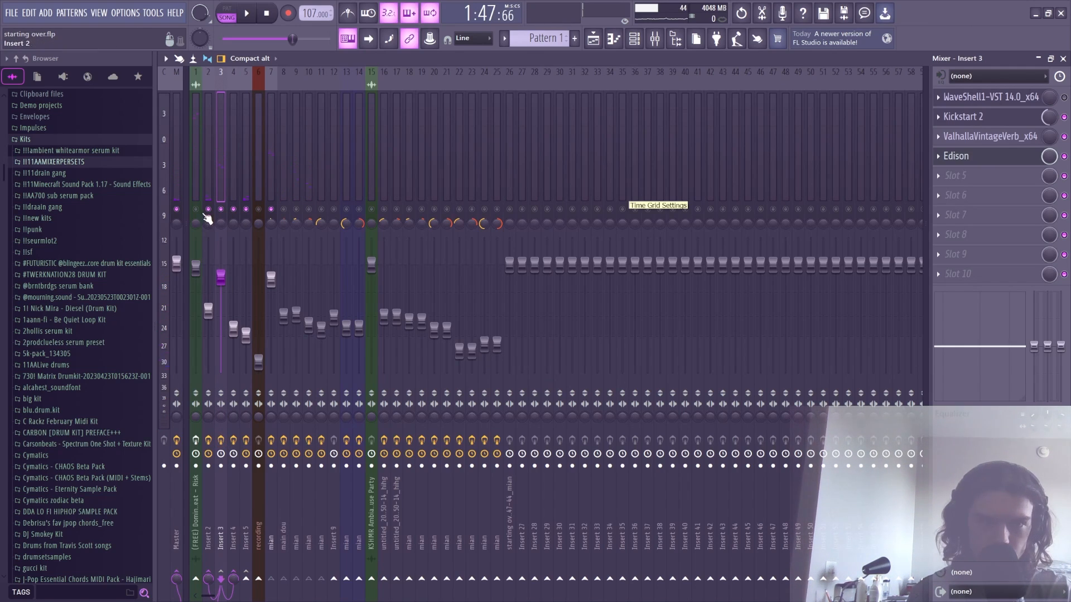
pyautogui.click(195, 178)
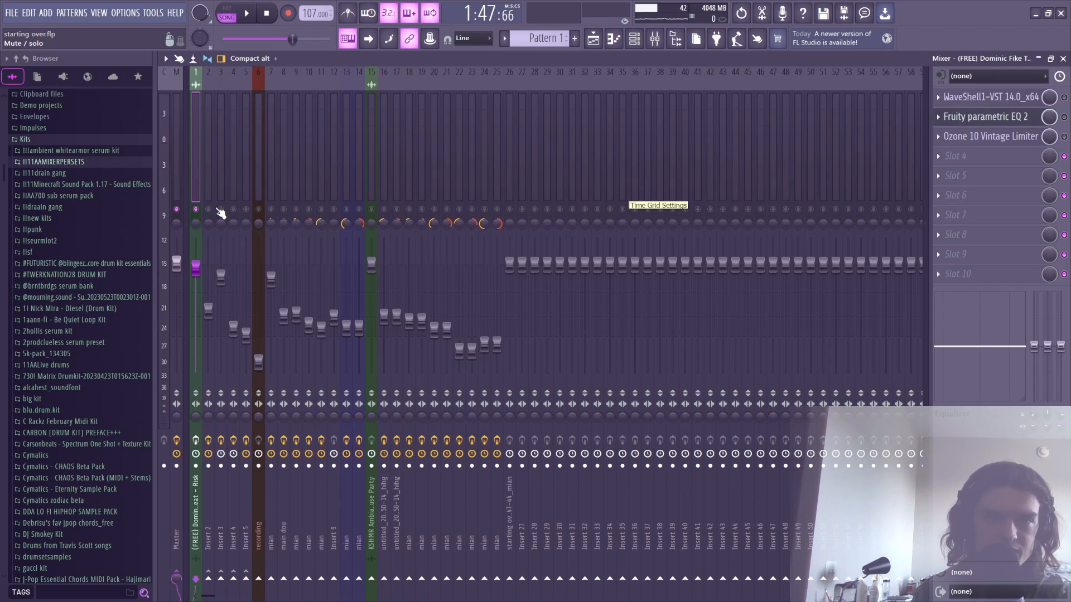
pyautogui.press('space')
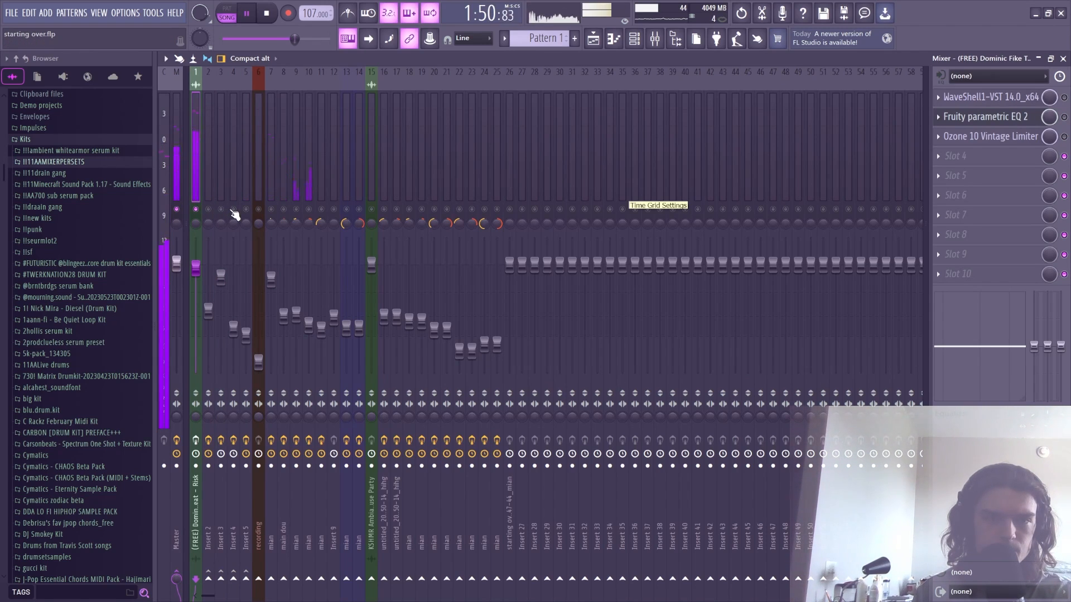
pyautogui.press('space')
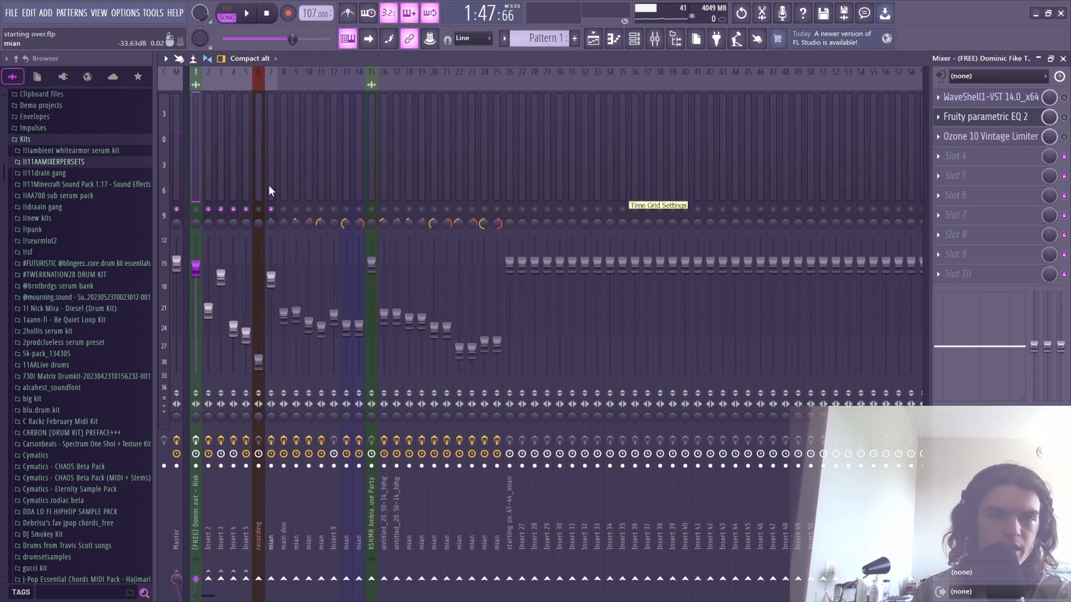
# - Move from the mian vocal insert to Insert 3 and check its Kickstart 2 plugin
pyautogui.click(270, 189)
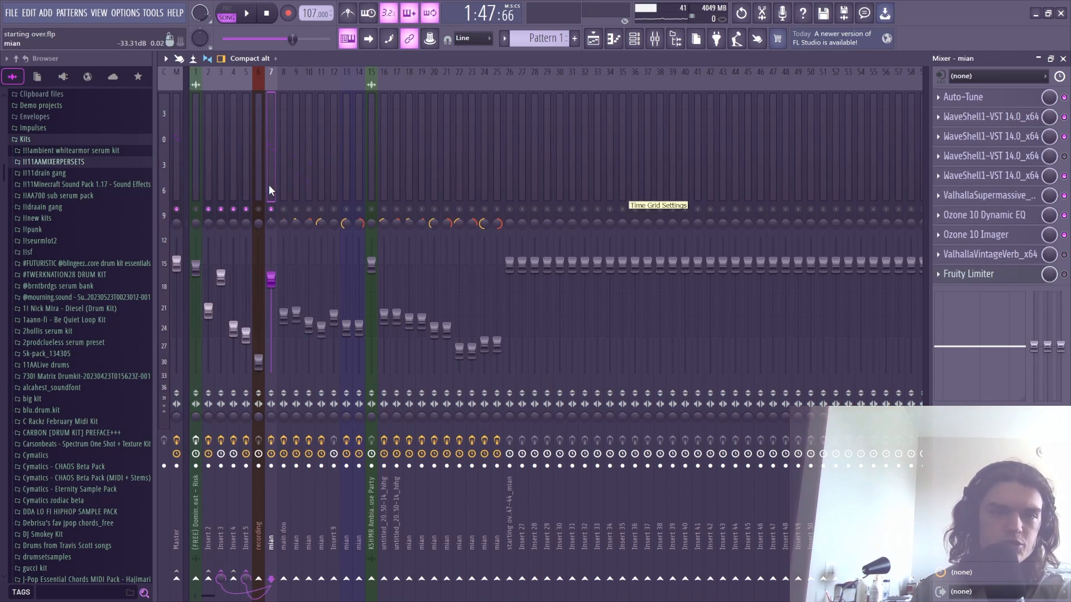
pyautogui.click(210, 186)
pyautogui.click(222, 184)
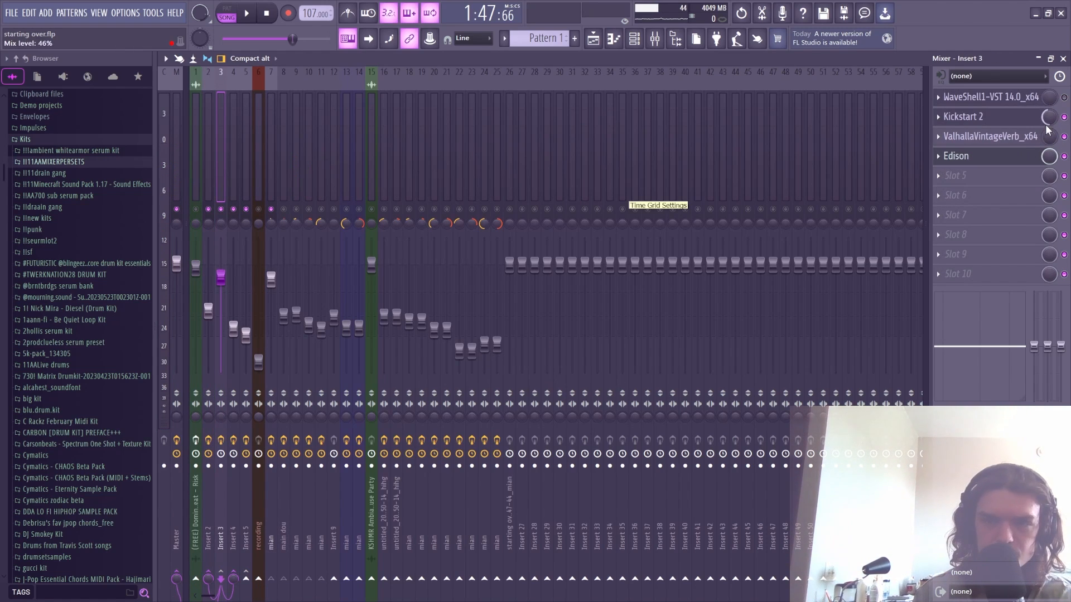
pyautogui.click(998, 117)
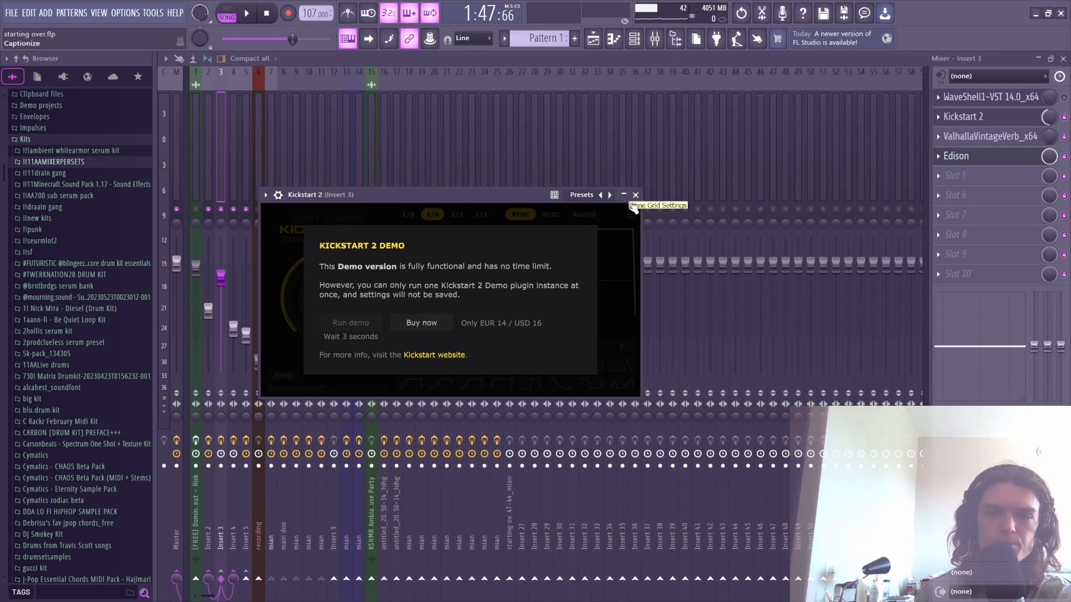
pyautogui.click(636, 195)
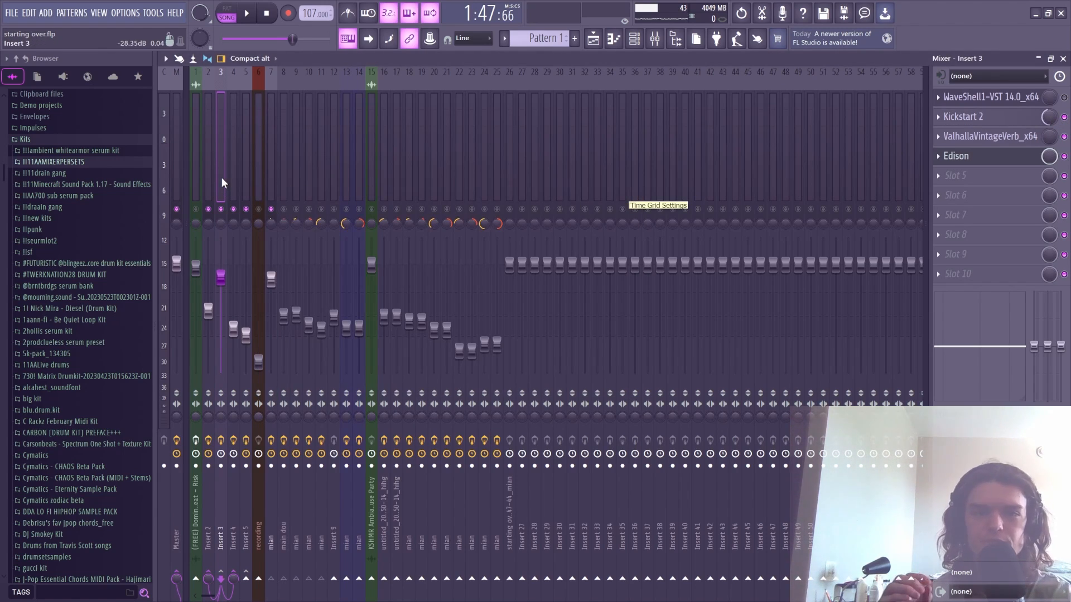
# - Save the project, audition Insert 3 during playback, and open its ValhallaVintageVerb
pyautogui.hotkey('ctrl', 's')
pyautogui.press('space')
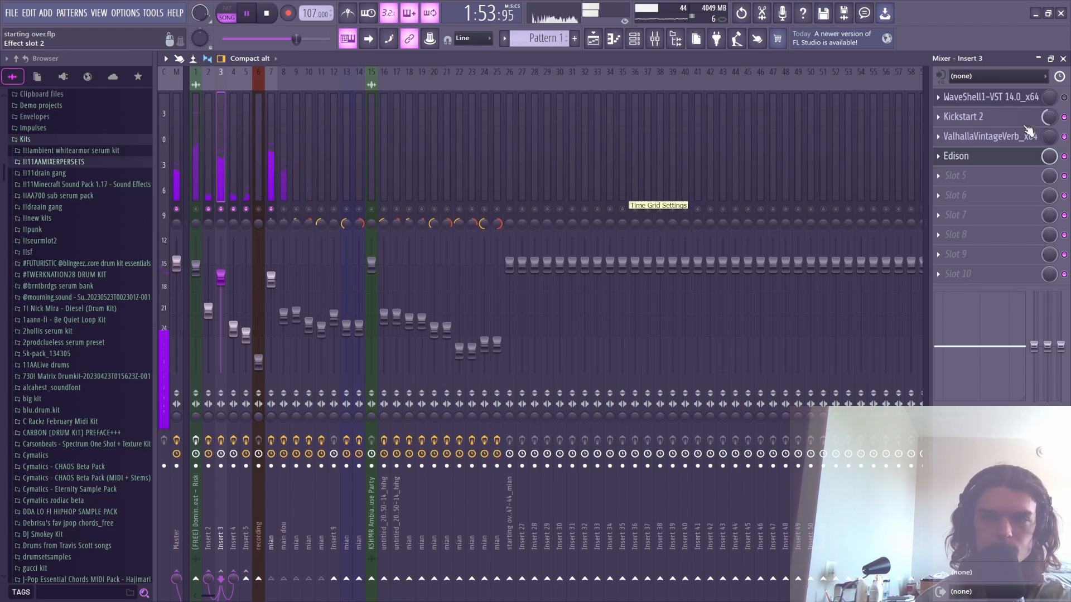
pyautogui.press('space')
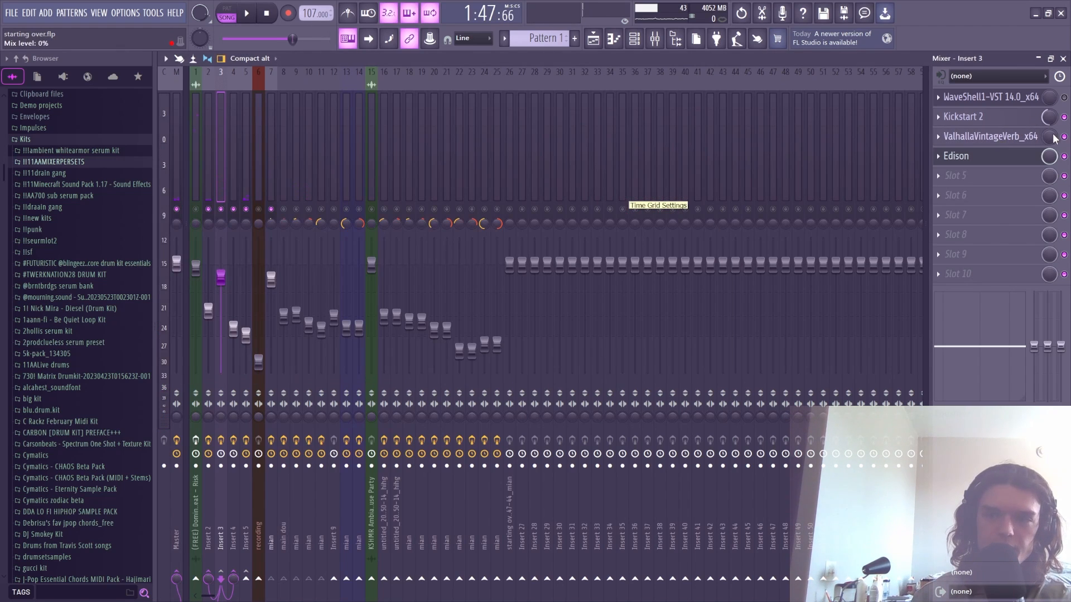
pyautogui.click(999, 137)
pyautogui.click(746, 97)
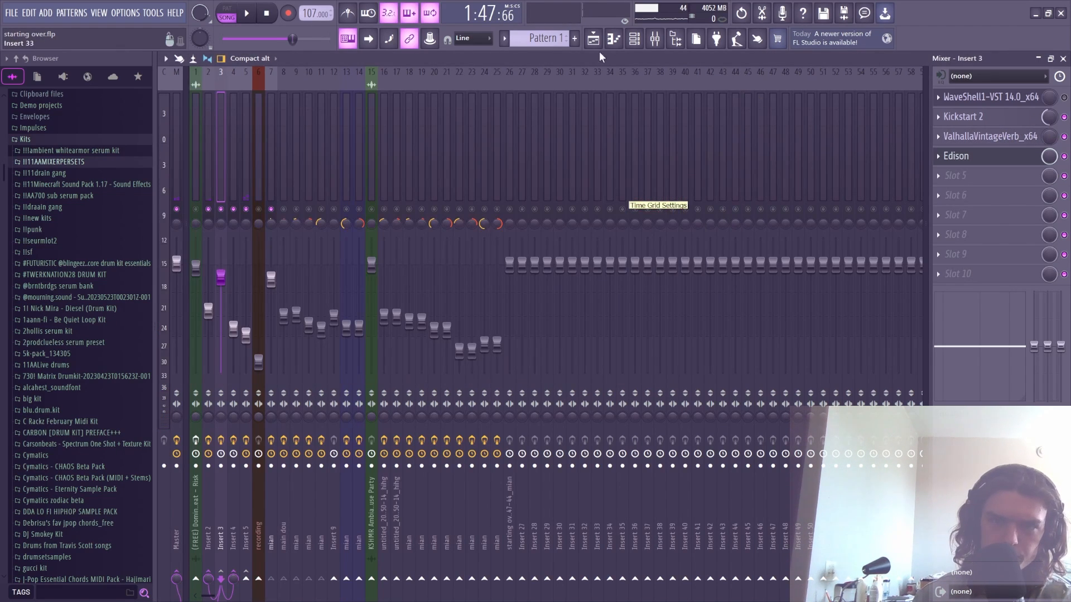
pyautogui.click(593, 38)
pyautogui.scroll(-3, 550, 96)
pyautogui.scroll(-4, 550, 96)
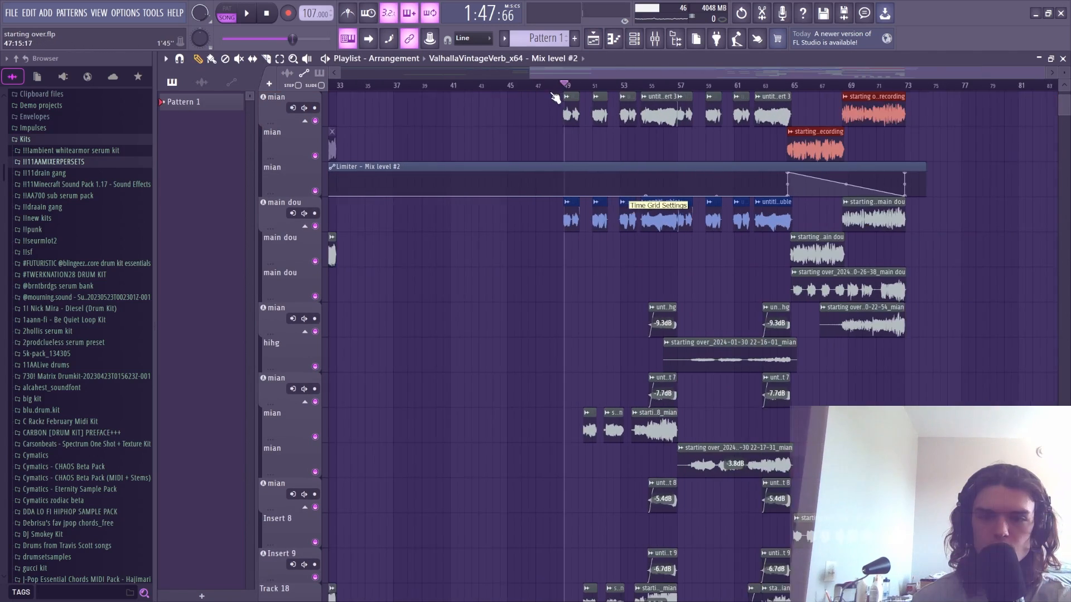
pyautogui.scroll(-8, 952, 335)
pyautogui.scroll(8, 617, 86)
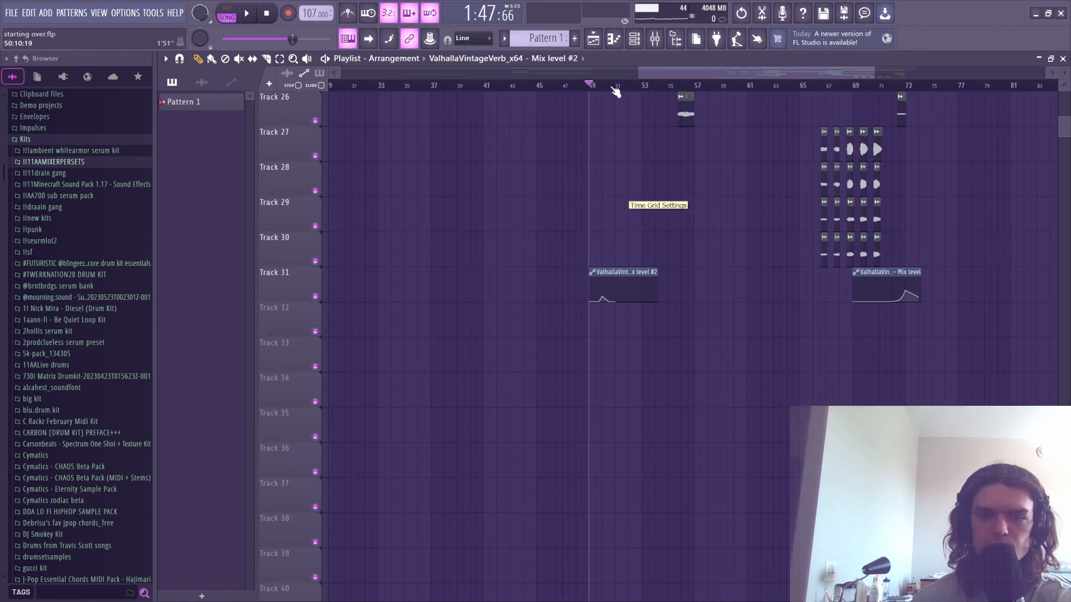
pyautogui.scroll(3, 643, 196)
pyautogui.scroll(3, 636, 234)
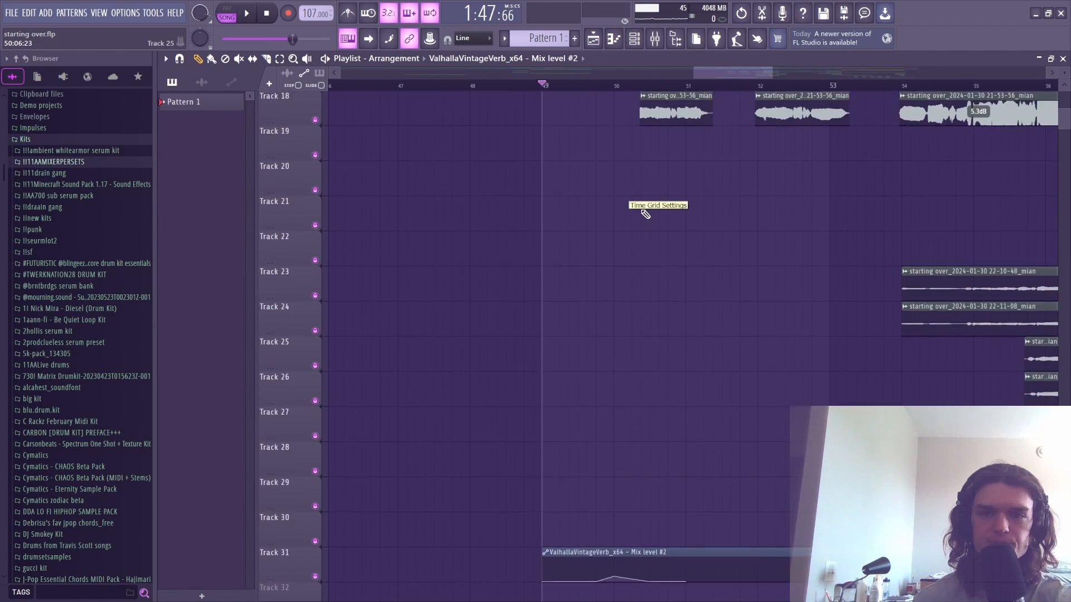
pyautogui.scroll(-5, 653, 251)
pyautogui.scroll(5, 633, 252)
pyautogui.scroll(-2, 629, 255)
pyautogui.press('space')
pyautogui.scroll(-4, 628, 258)
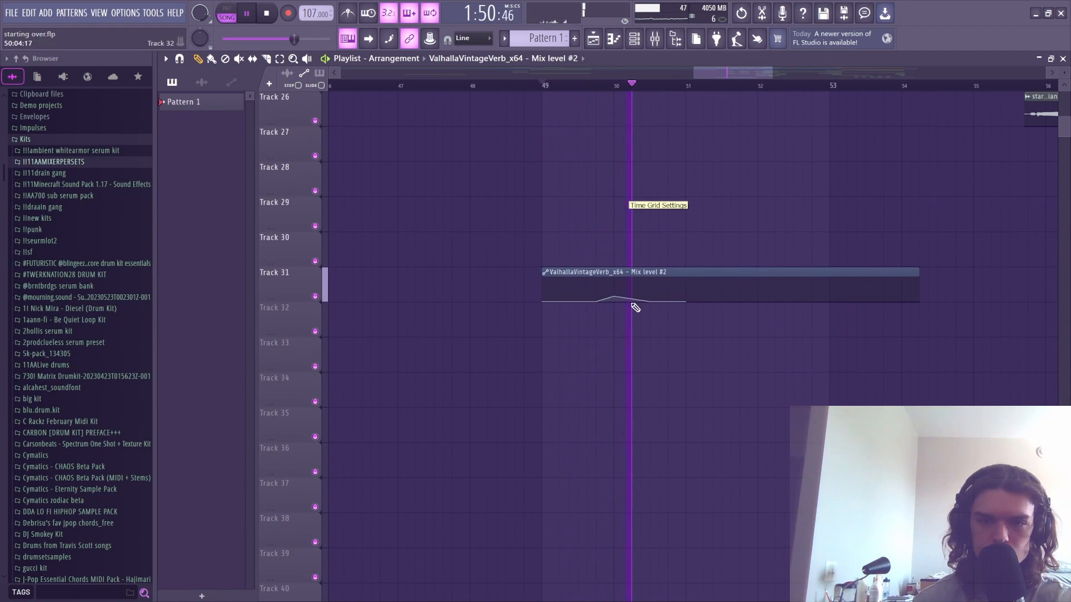
# - Bring back the mixer and play the song again to listen through
pyautogui.press('F9')
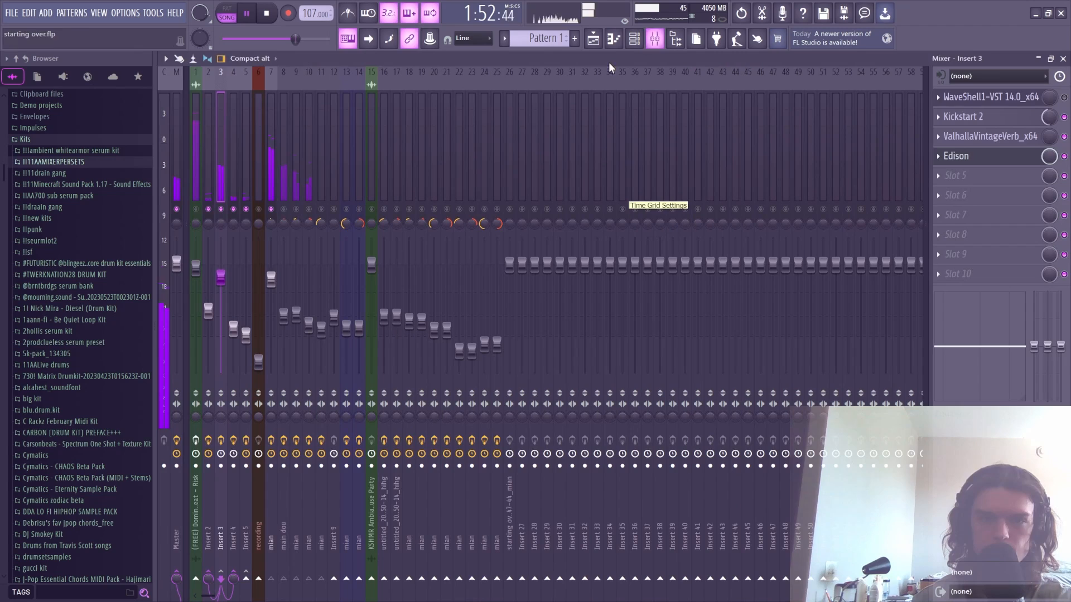
pyautogui.press('space')
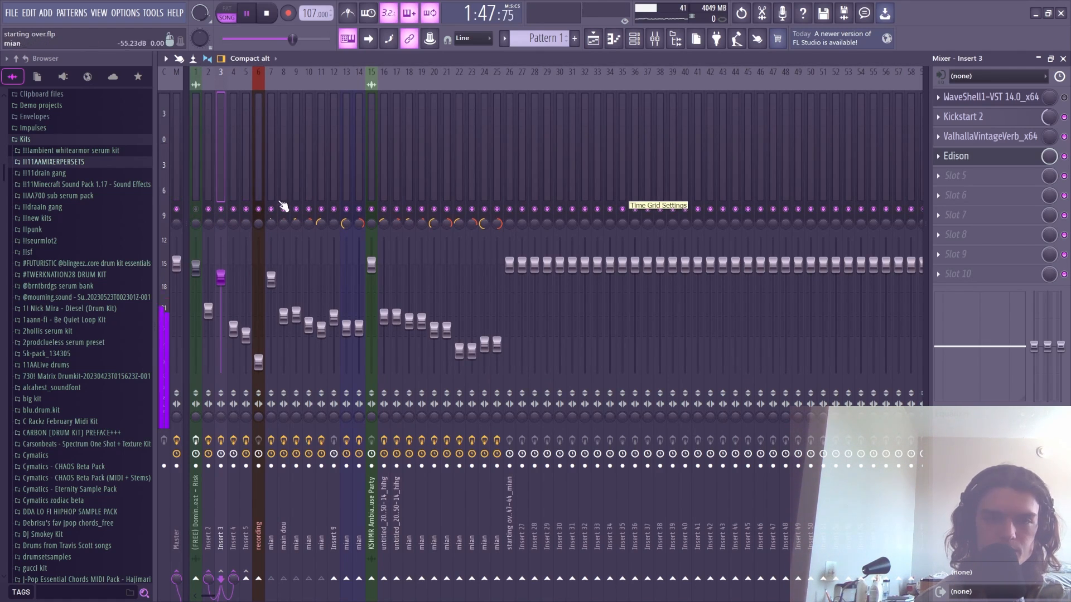
pyautogui.press('space')
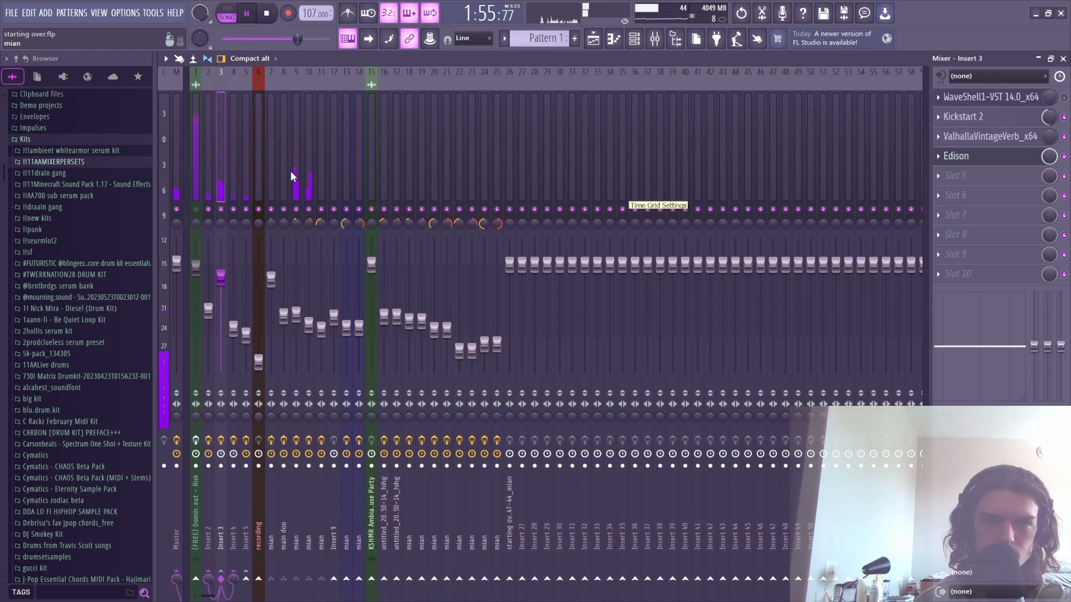
pyautogui.press('space')
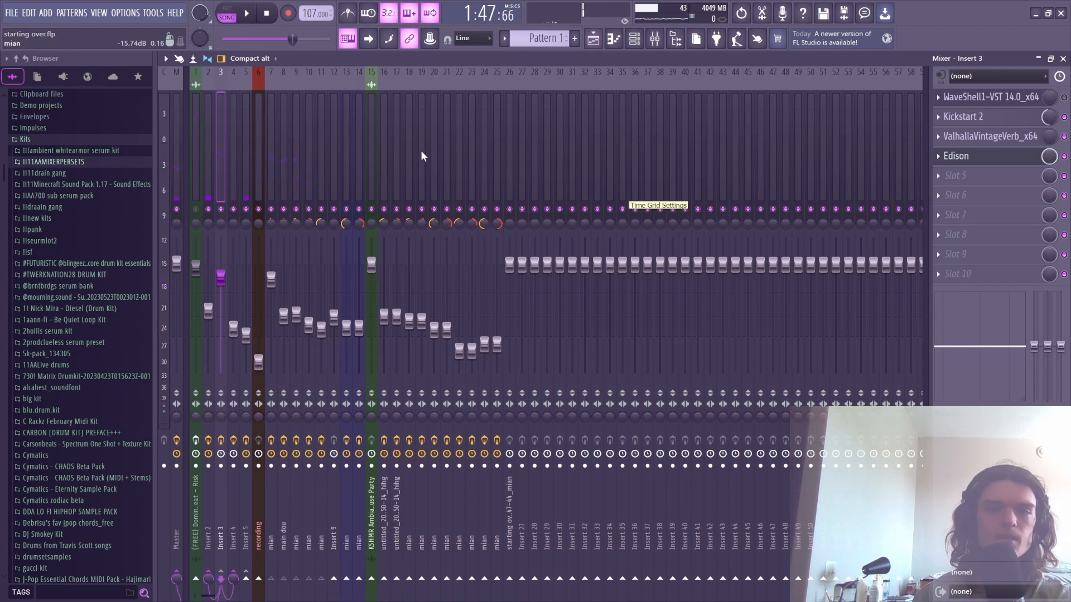
# - On mian insert 19, check the SSL G-Master compressor and SSL channel strip plugins
pyautogui.click(421, 150)
pyautogui.click(1009, 118)
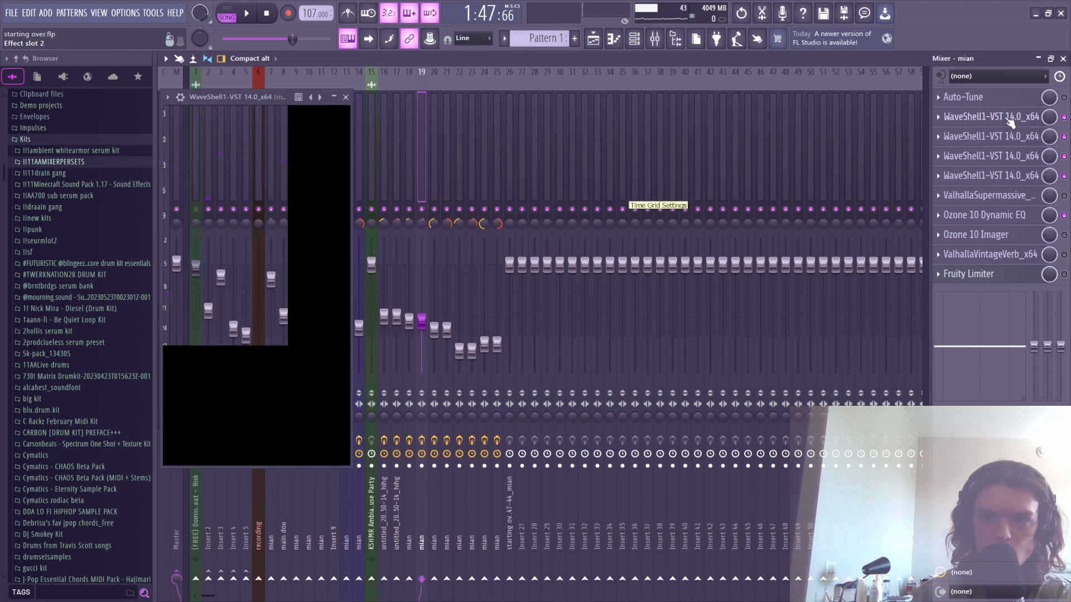
pyautogui.click(1009, 120)
pyautogui.click(1005, 140)
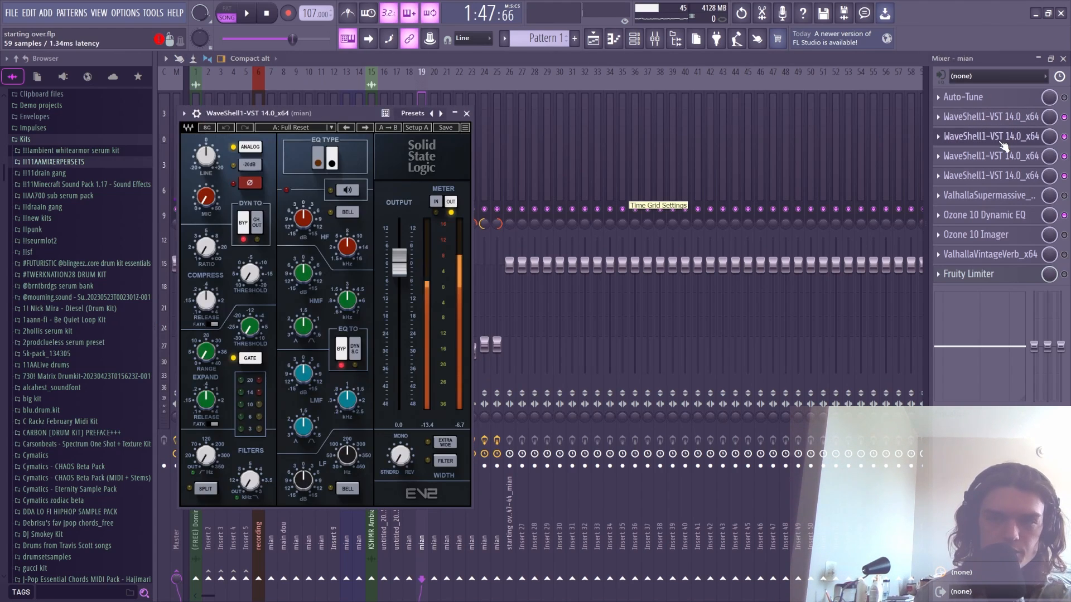
pyautogui.click(998, 139)
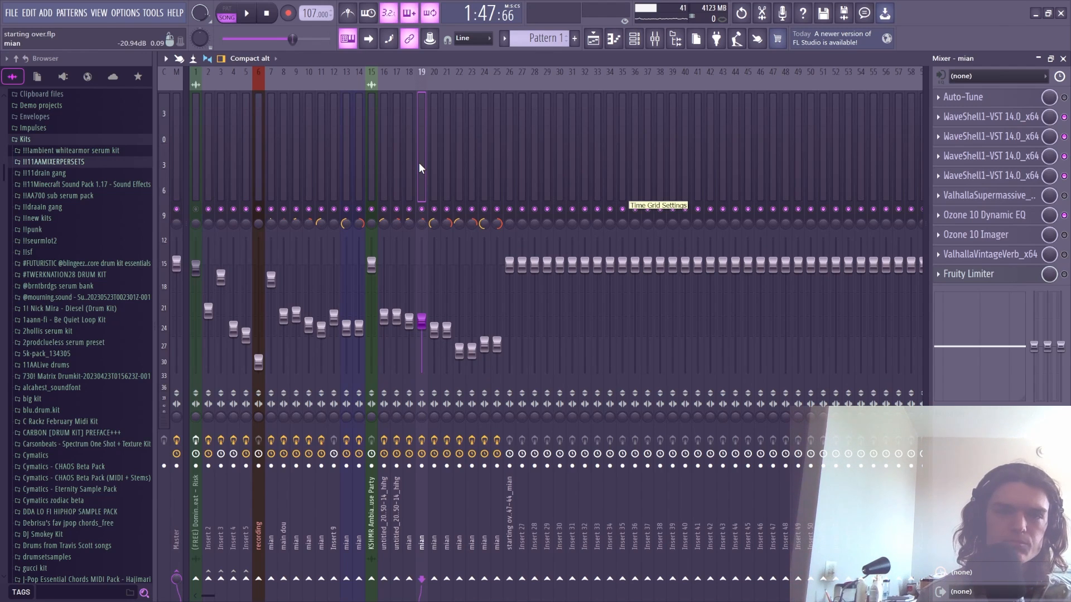
# - Scroll through the Playlist tracks, return to the Mixer, and save the vocal project
pyautogui.click(593, 38)
pyautogui.scroll(8, 747, 233)
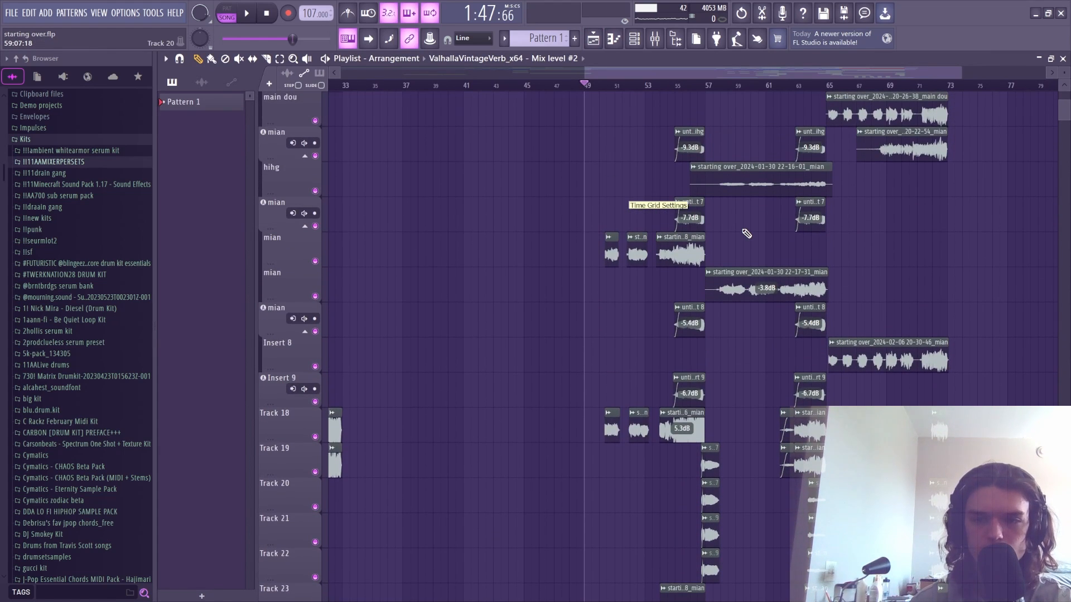
pyautogui.scroll(5, 747, 233)
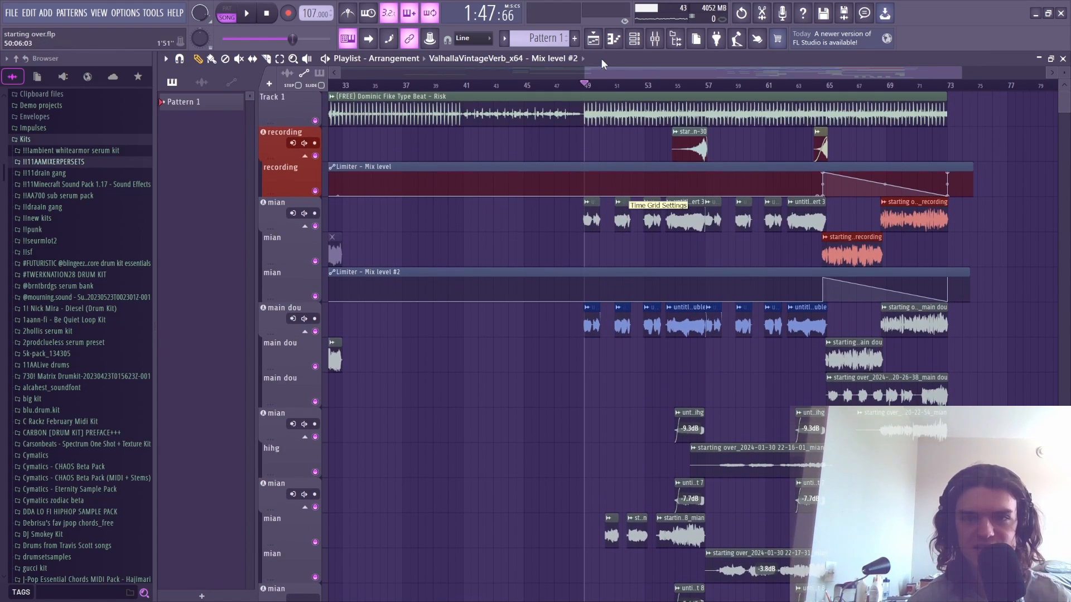
pyautogui.click(654, 40)
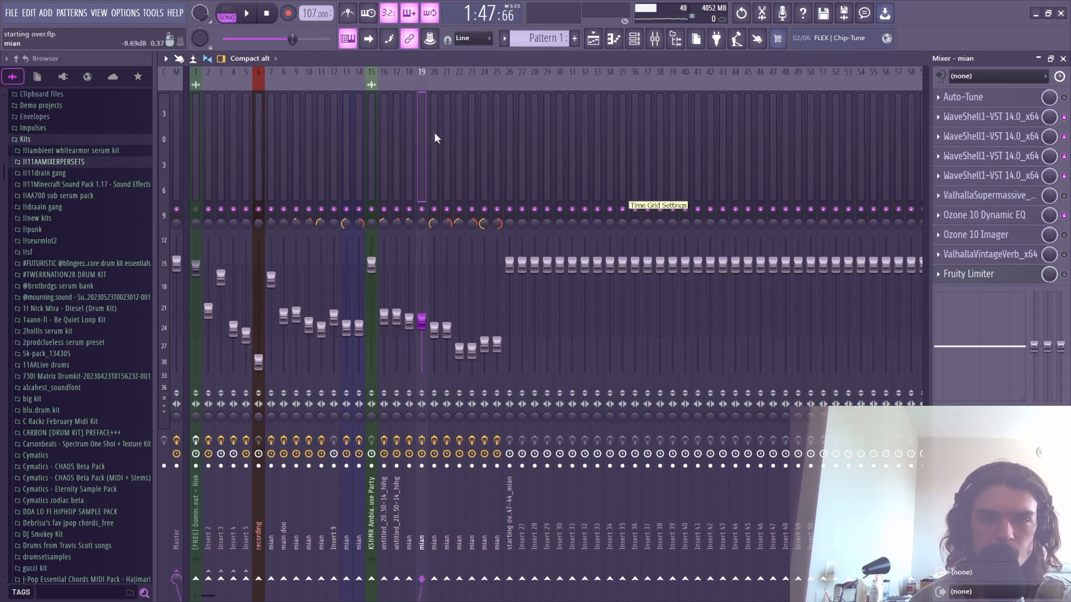
pyautogui.hotkey('ctrl', 's')
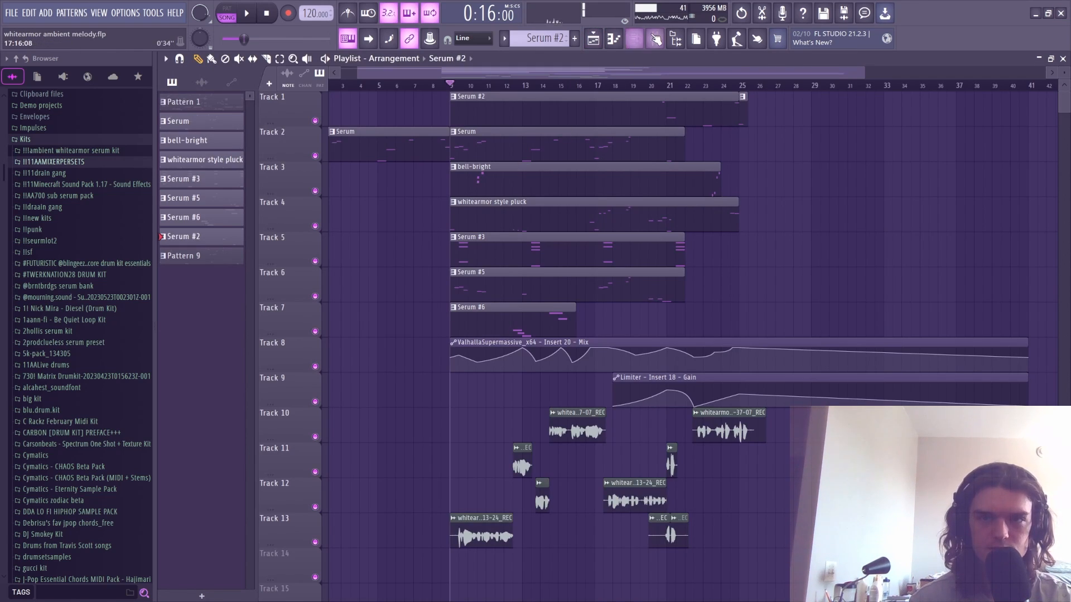
# - Play the whitearmor ambient melody arrangement in the Playlist, then stop and show the REC insert's Mixer chain
pyautogui.press('F9')
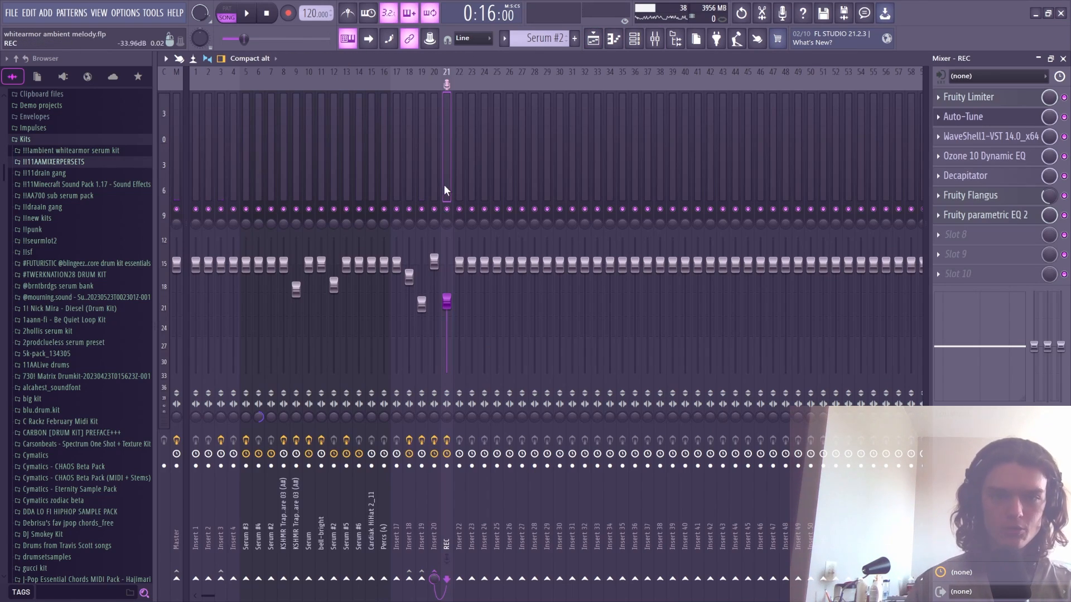
pyautogui.press('space')
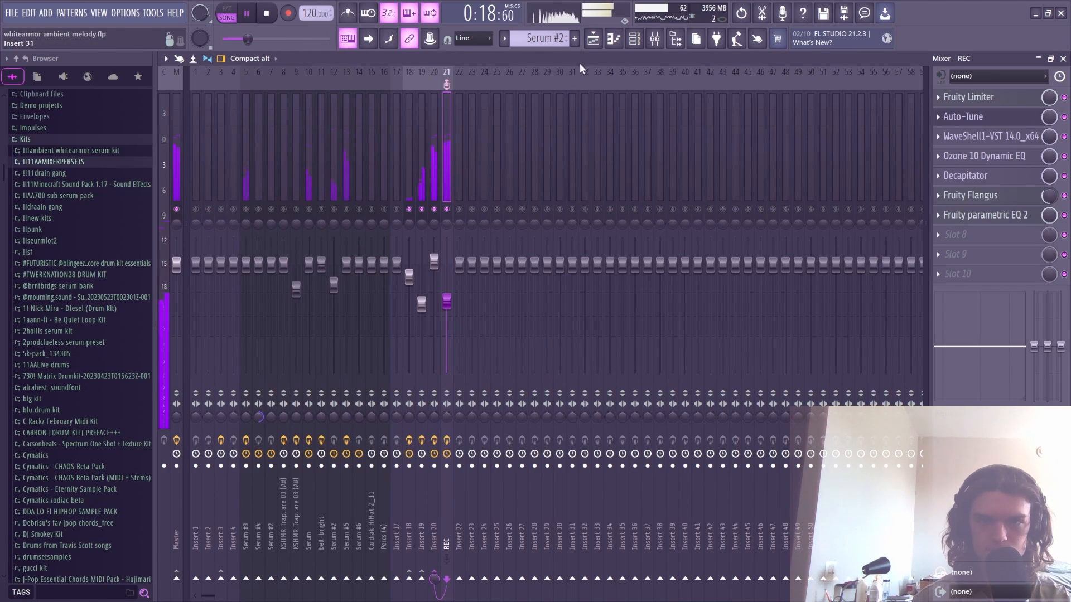
pyautogui.press('F9')
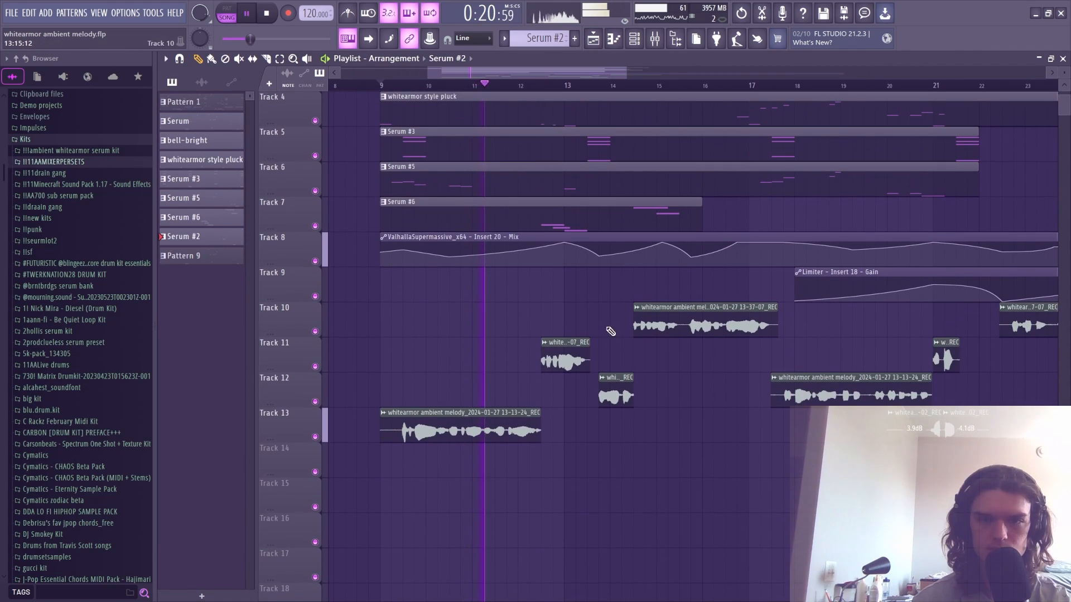
pyautogui.moveTo(542, 75); pyautogui.dragTo(603, 78)
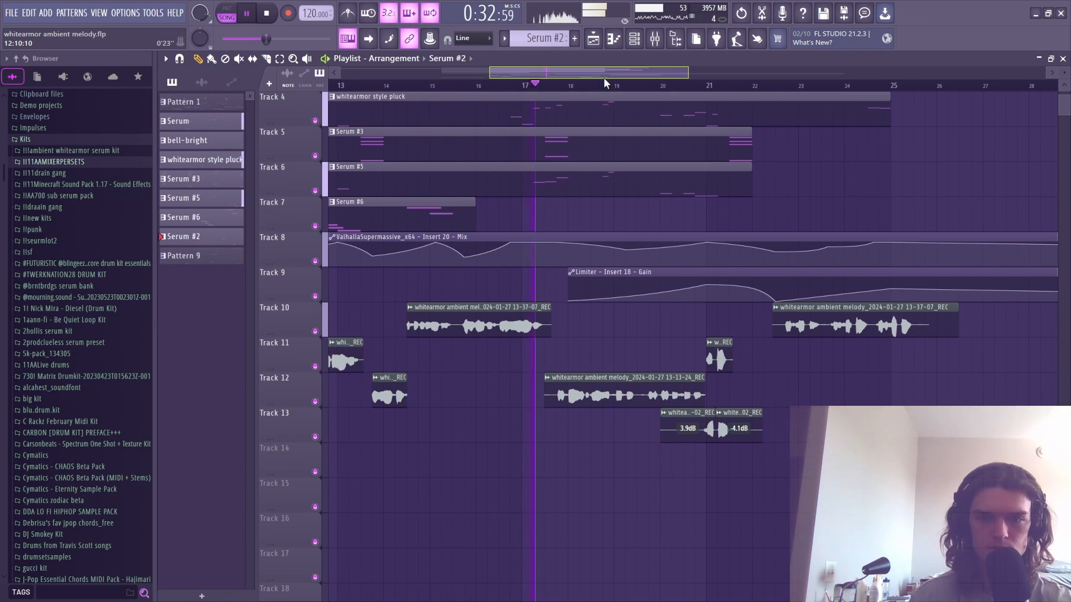
pyautogui.press('space')
pyautogui.press('F9')
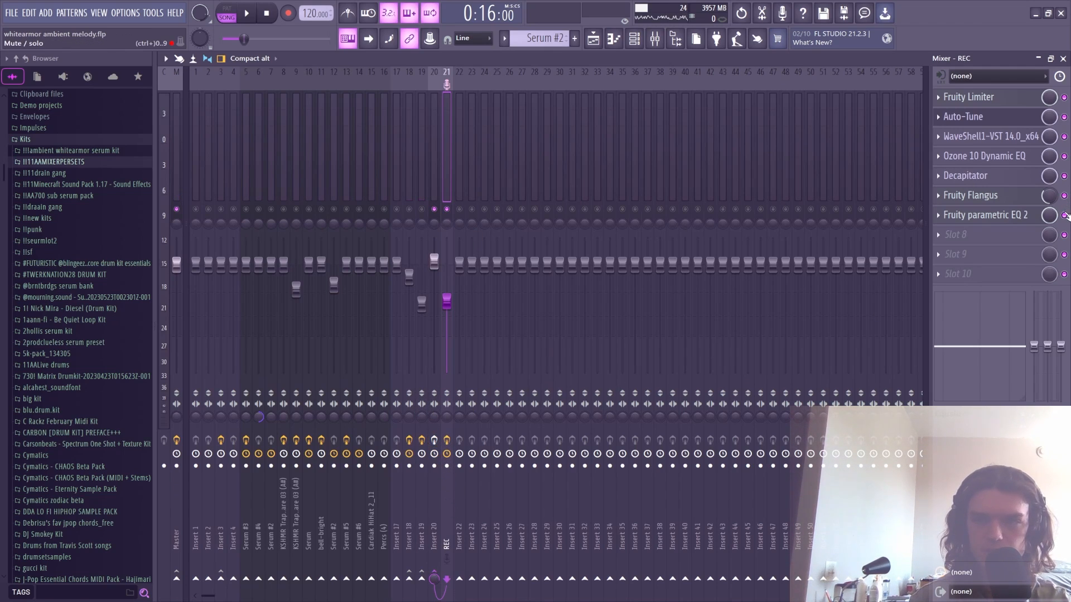
pyautogui.click(970, 97)
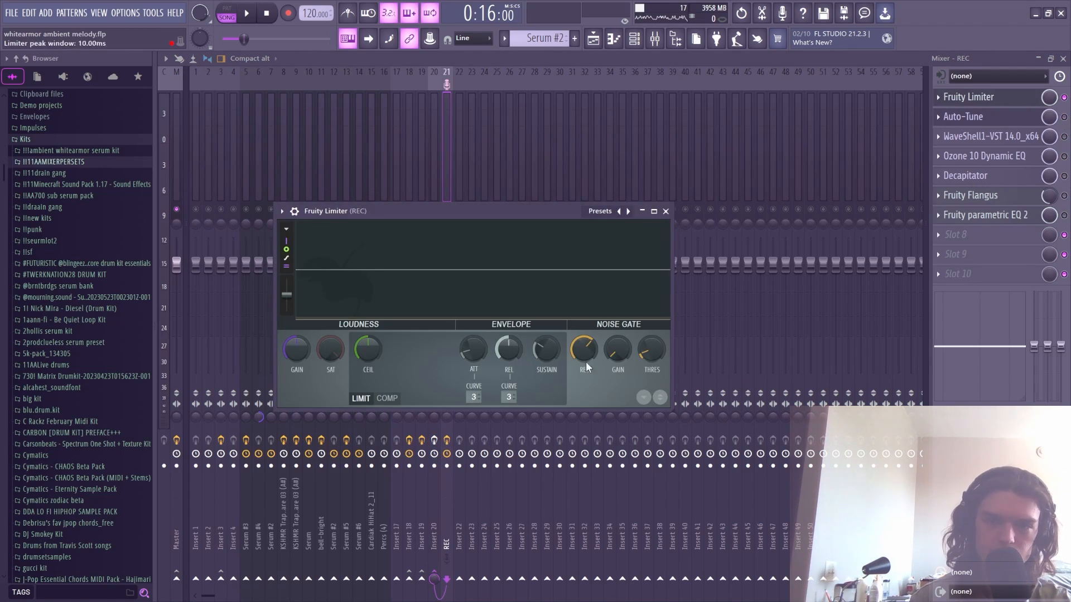
pyautogui.press('space')
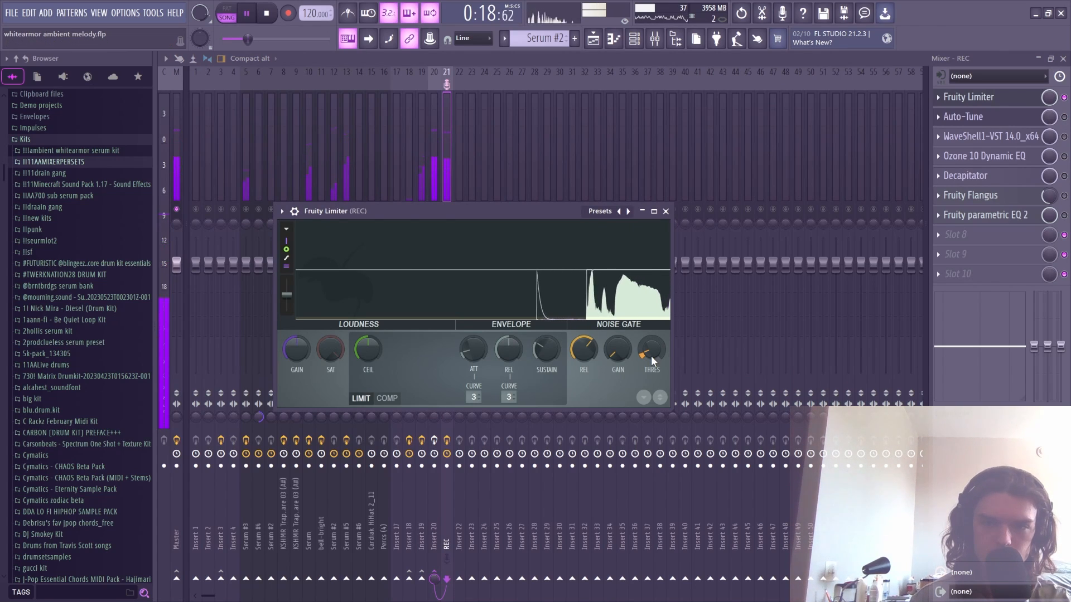
pyautogui.press('space')
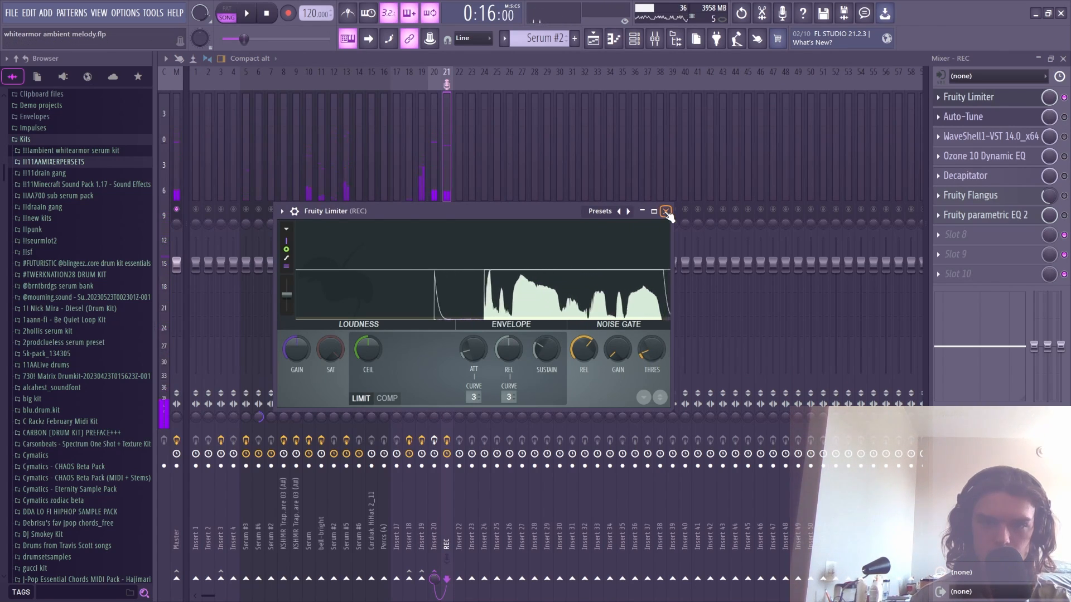
pyautogui.click(666, 212)
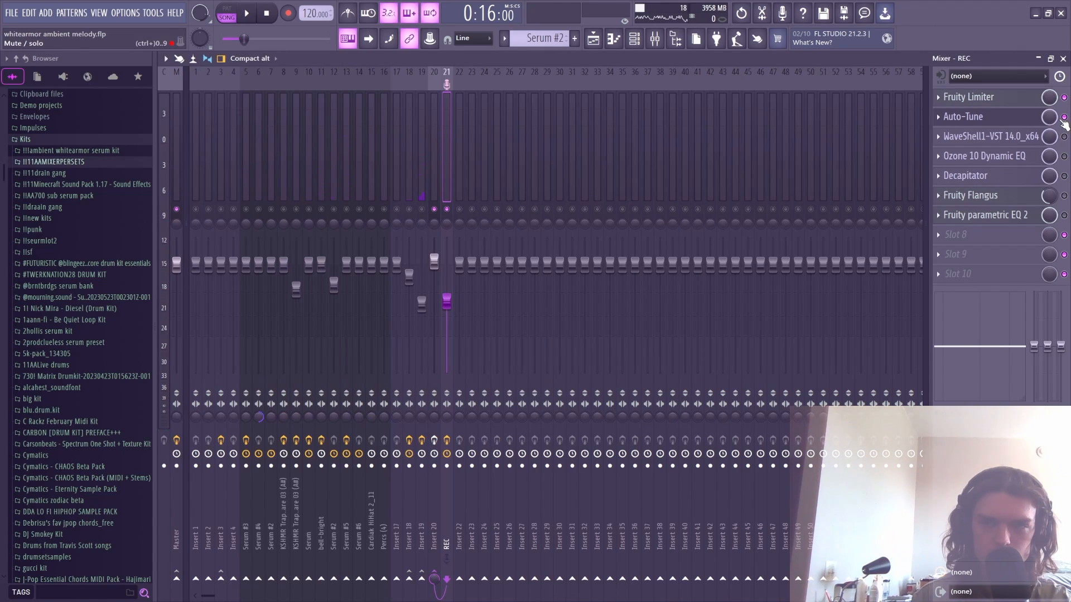
# - Listen to the REC vocal through its Auto-Tune, then open the Waves R-Comp compressor
pyautogui.click(976, 116)
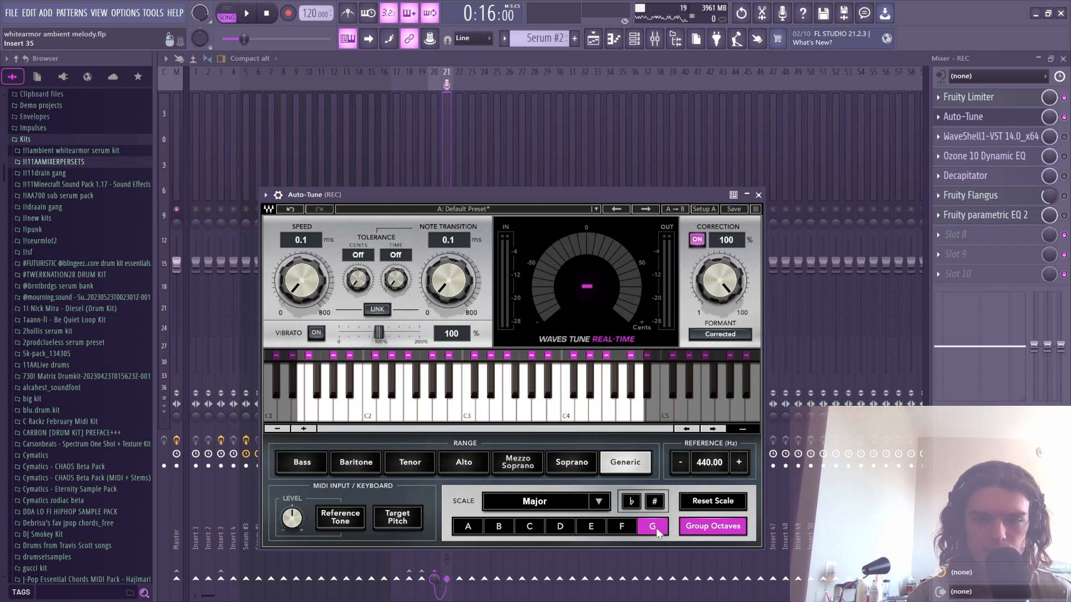
pyautogui.press('space')
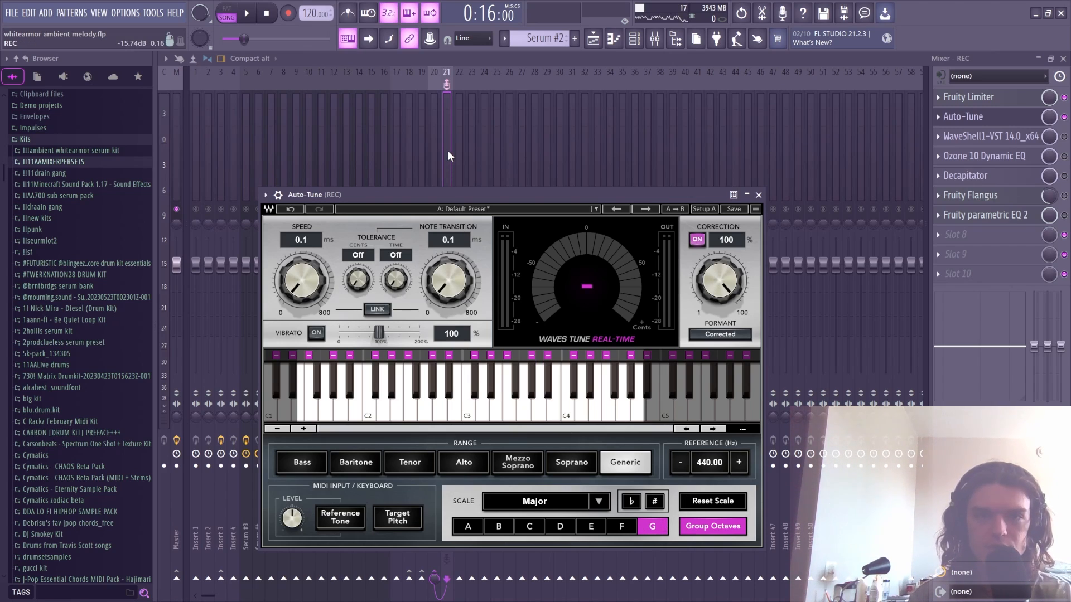
pyautogui.click(447, 149)
pyautogui.click(1019, 122)
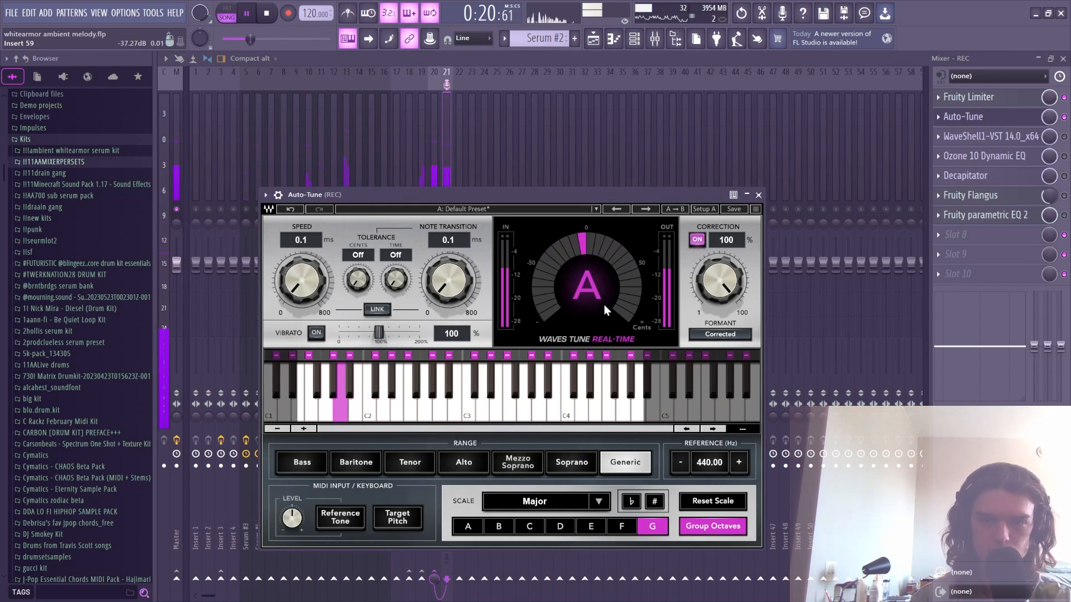
pyautogui.click(760, 195)
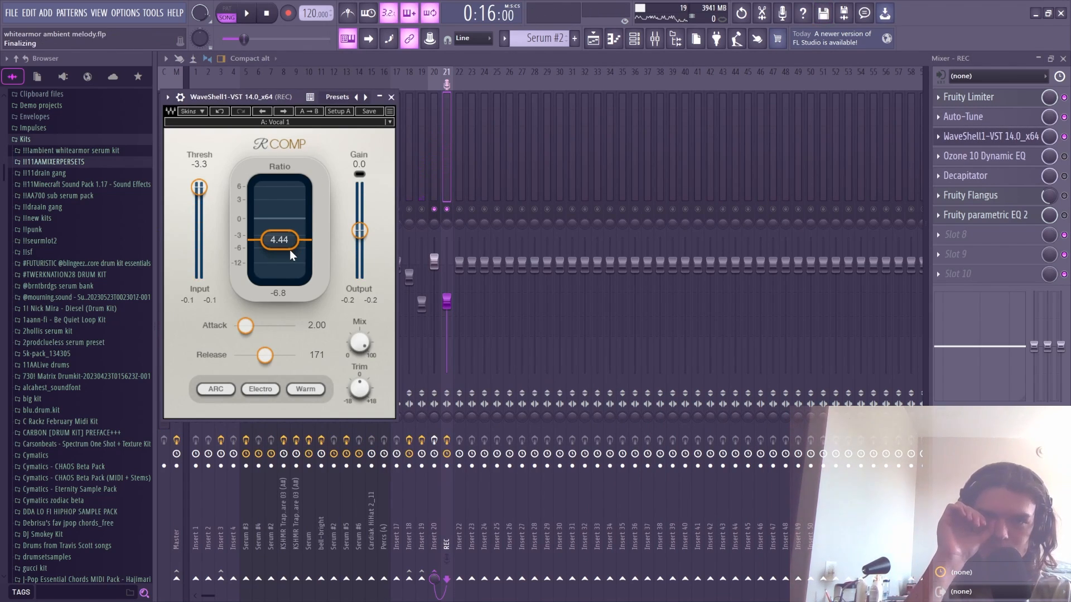
# - Recheck the REC insert's R-Comp and Auto-Tune windows during a short playback
pyautogui.click(391, 97)
pyautogui.press('space')
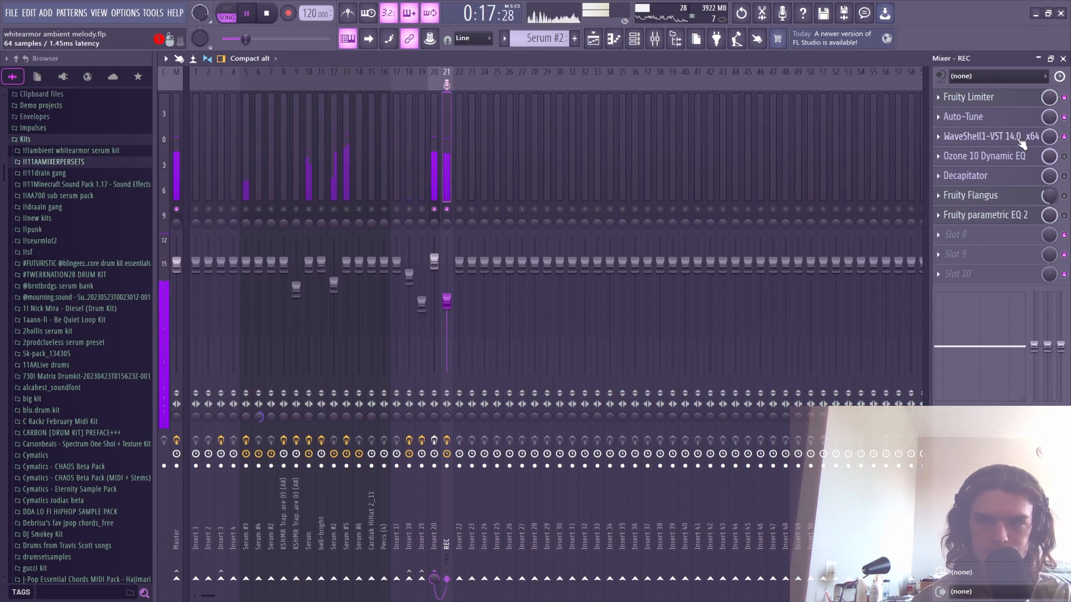
pyautogui.press('space')
pyautogui.click(991, 137)
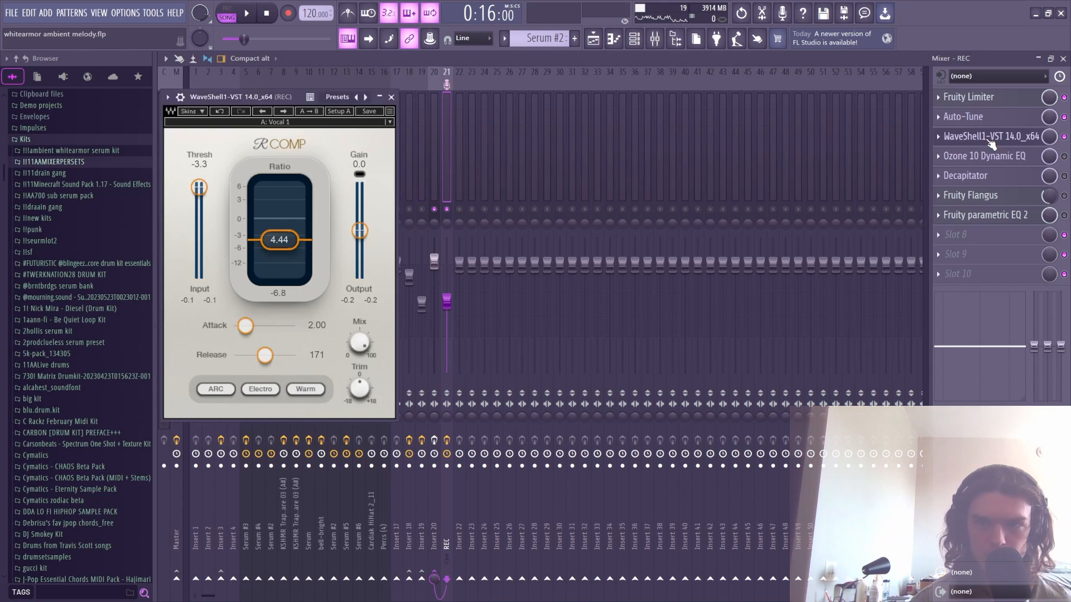
pyautogui.click(990, 140)
pyautogui.click(990, 117)
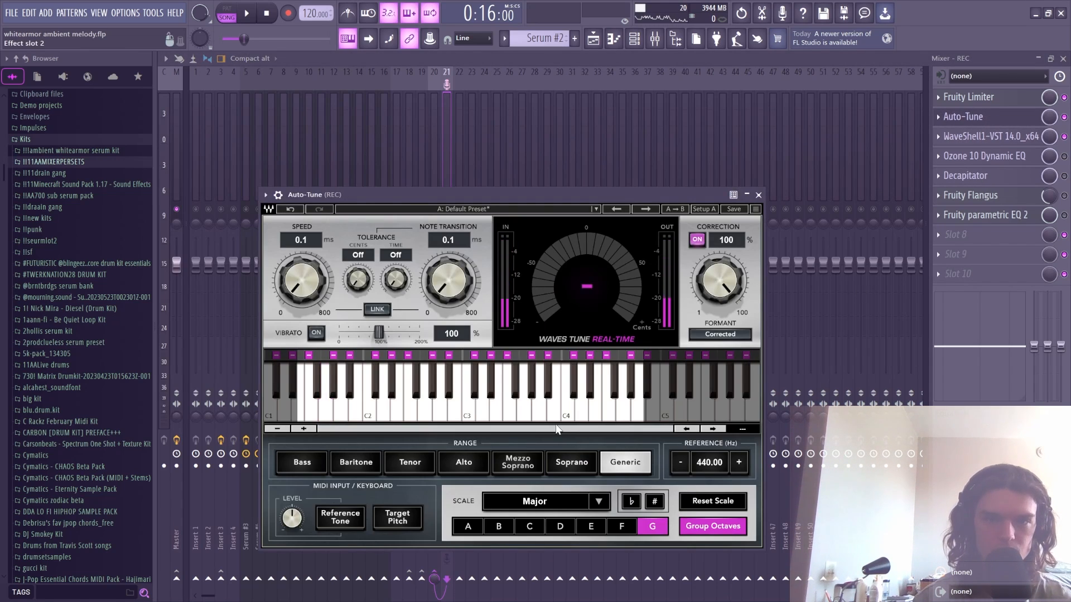
pyautogui.click(990, 117)
# - Watch the REC vocal's spectrum in Ozone 10 Dynamic EQ during playback
pyautogui.click(987, 156)
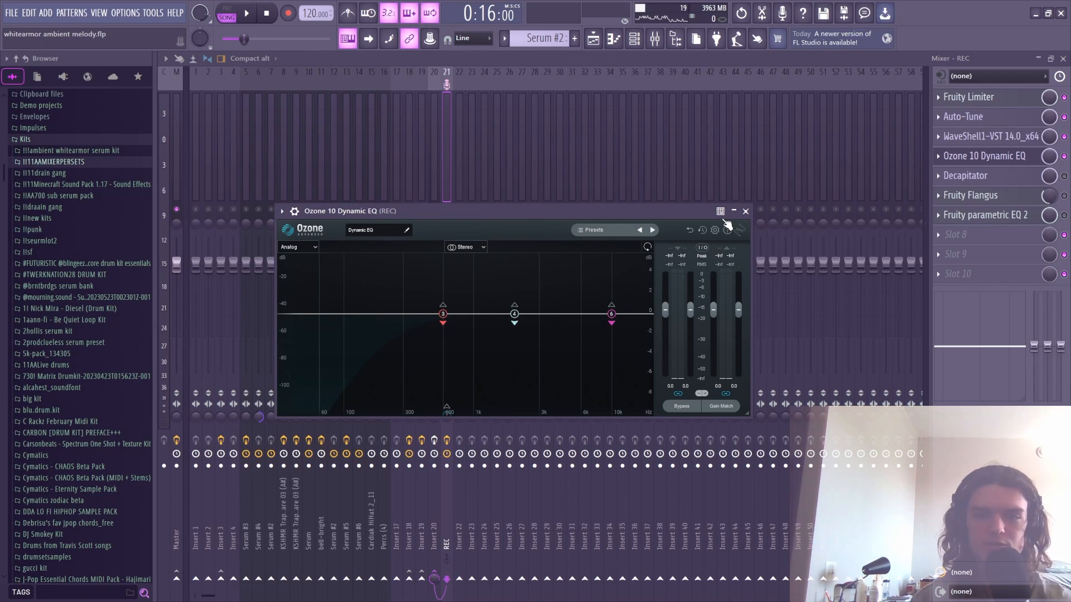
pyautogui.moveTo(462, 215); pyautogui.dragTo(468, 204)
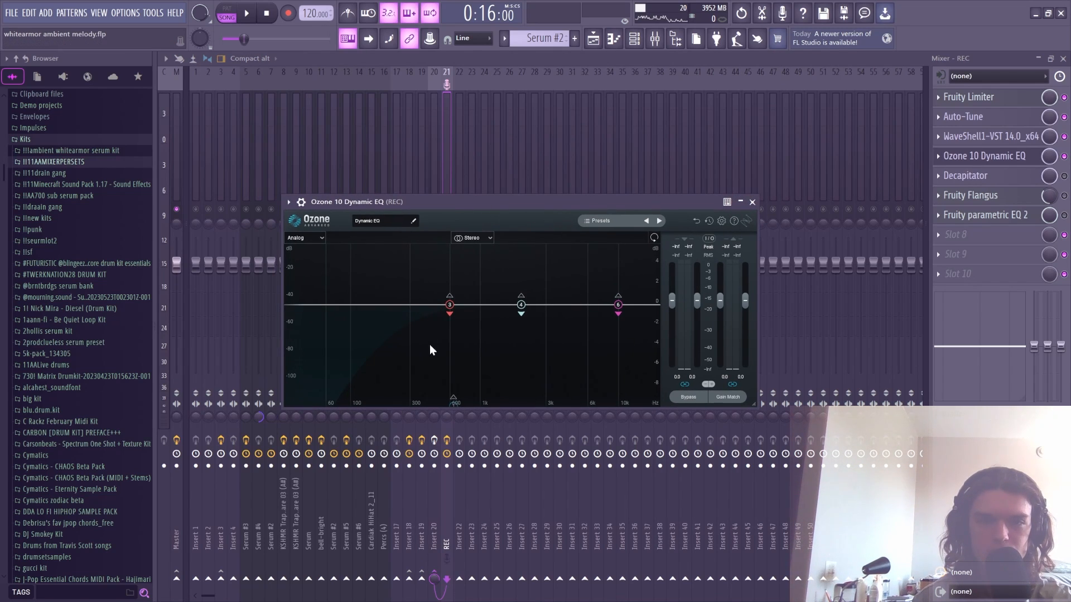
pyautogui.press('space')
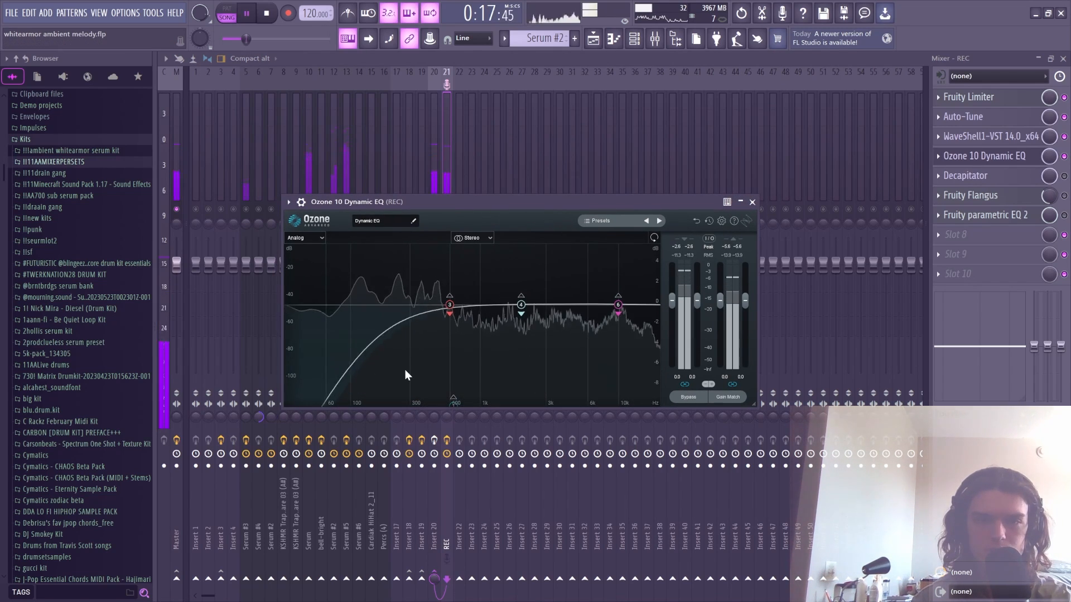
pyautogui.press('space')
pyautogui.click(984, 156)
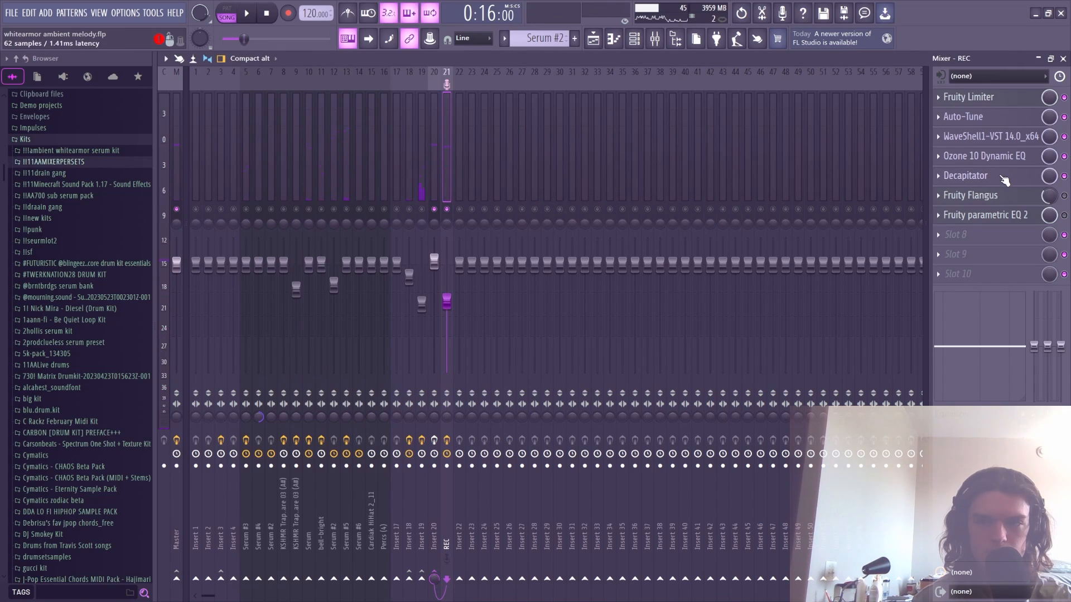
pyautogui.click(1002, 176)
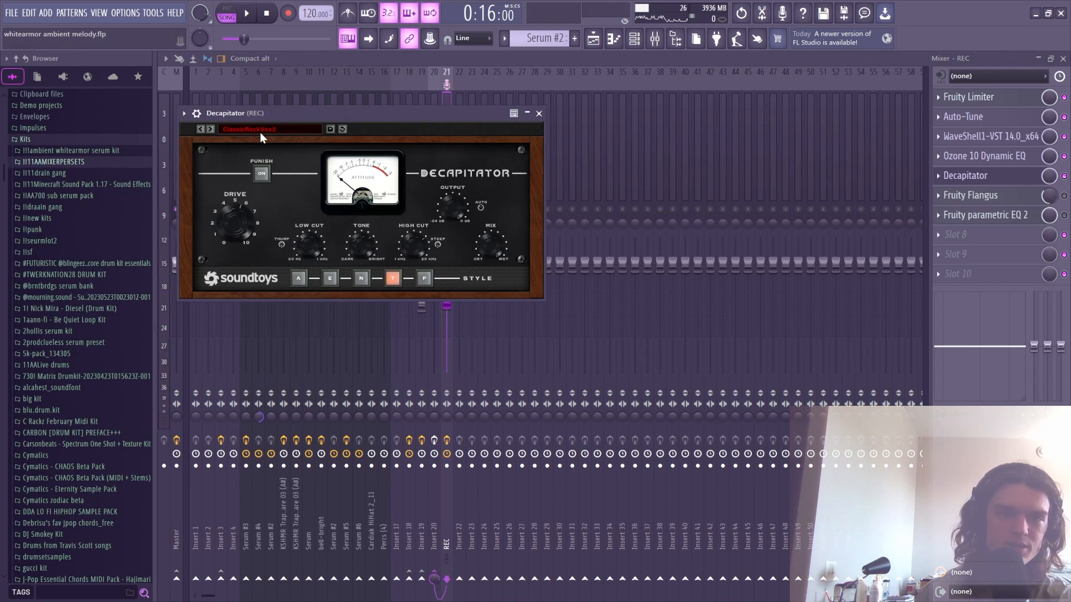
pyautogui.press('space')
pyautogui.click(539, 114)
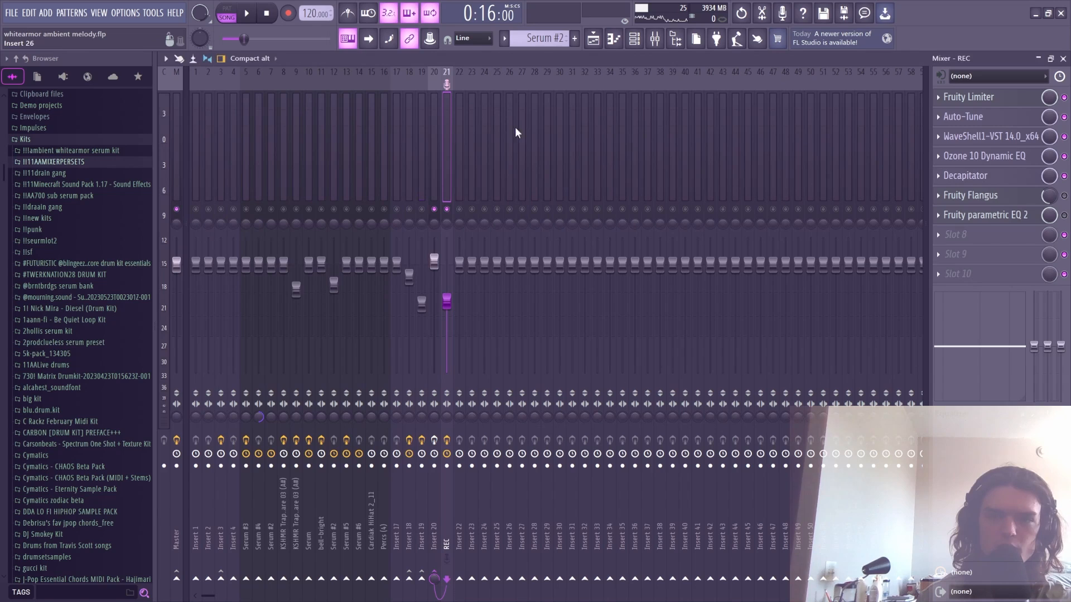
pyautogui.click(991, 179)
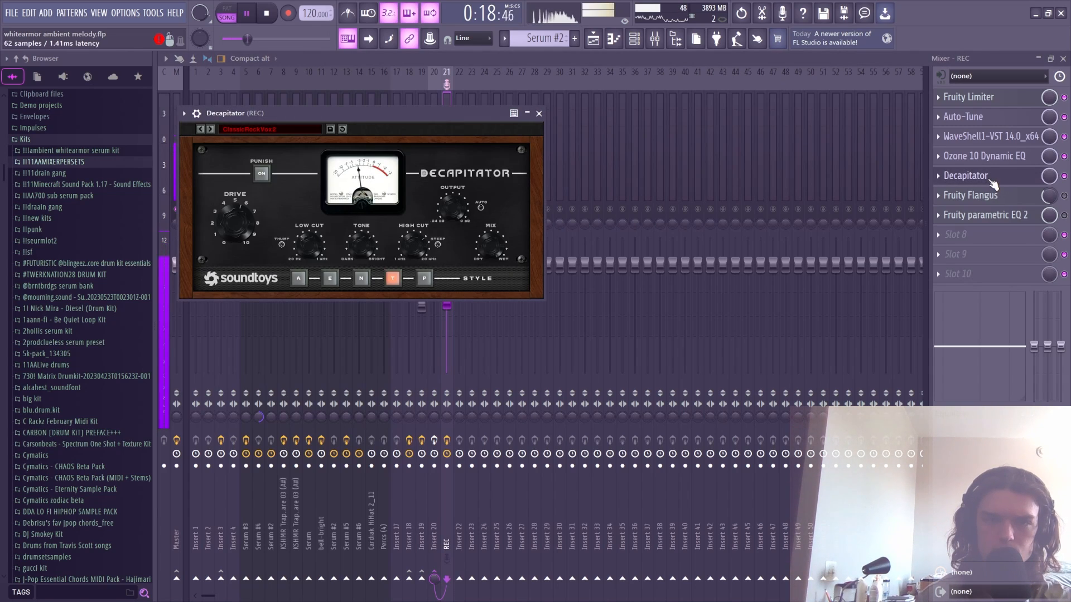
pyautogui.click(992, 180)
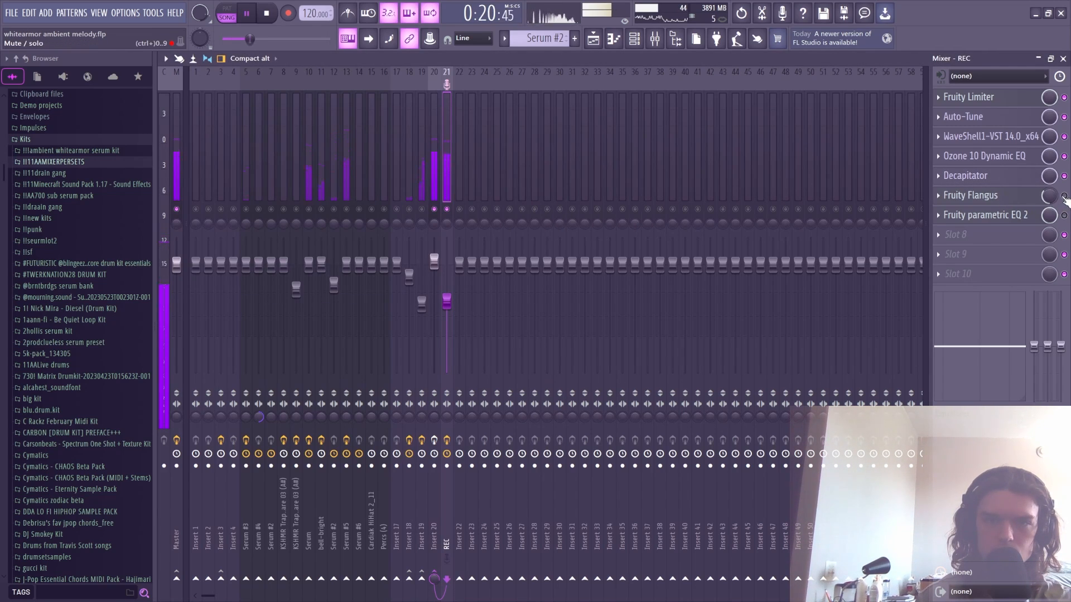
pyautogui.press('space')
pyautogui.click(1016, 196)
pyautogui.click(998, 197)
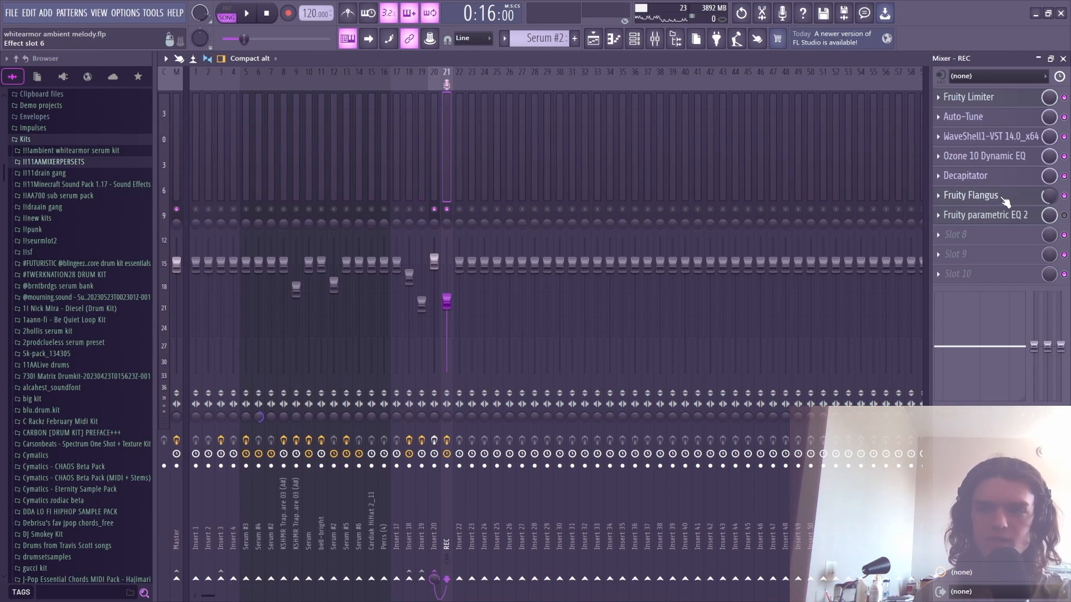
pyautogui.press('space')
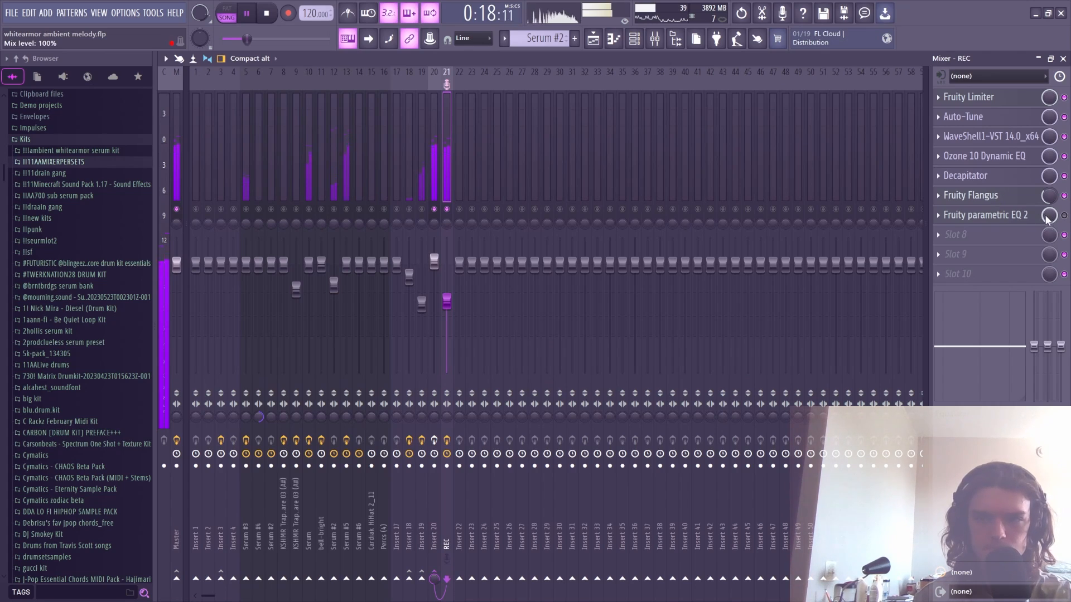
pyautogui.press('space')
pyautogui.click(1018, 216)
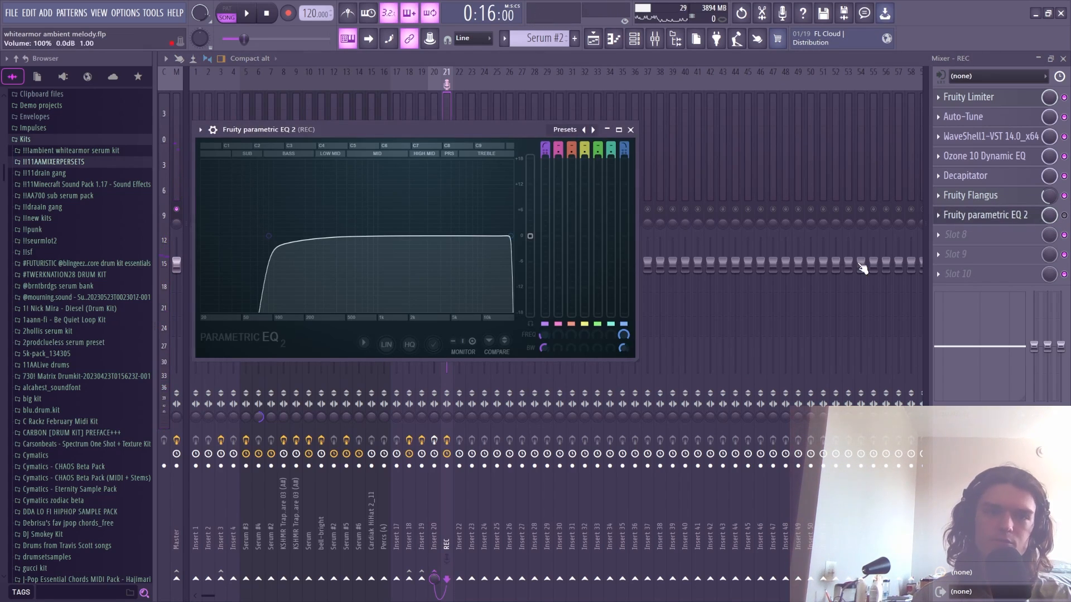
pyautogui.click(995, 216)
pyautogui.click(989, 216)
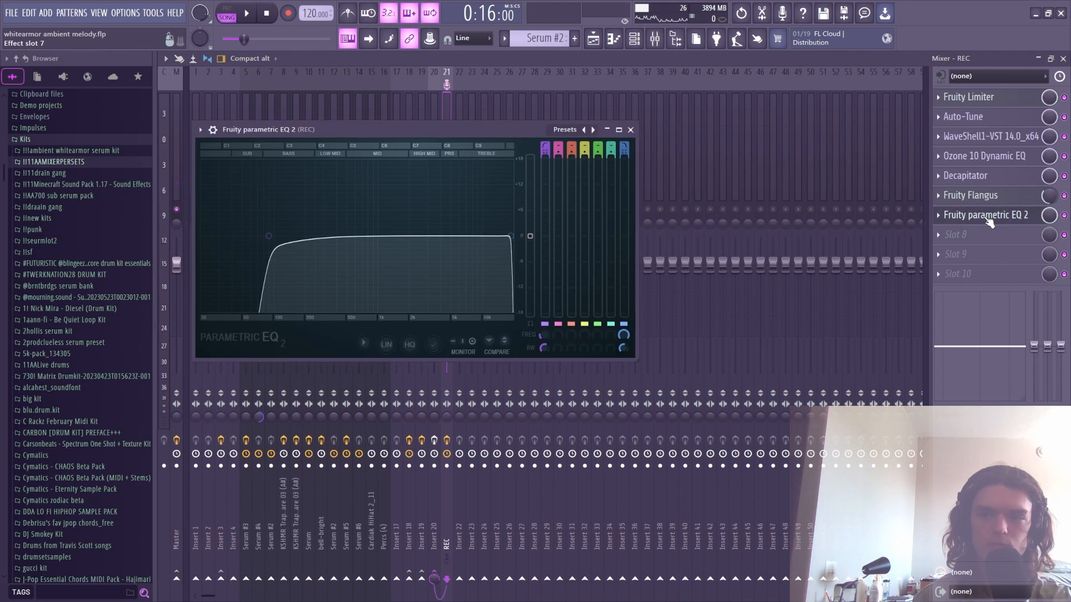
pyautogui.press('space')
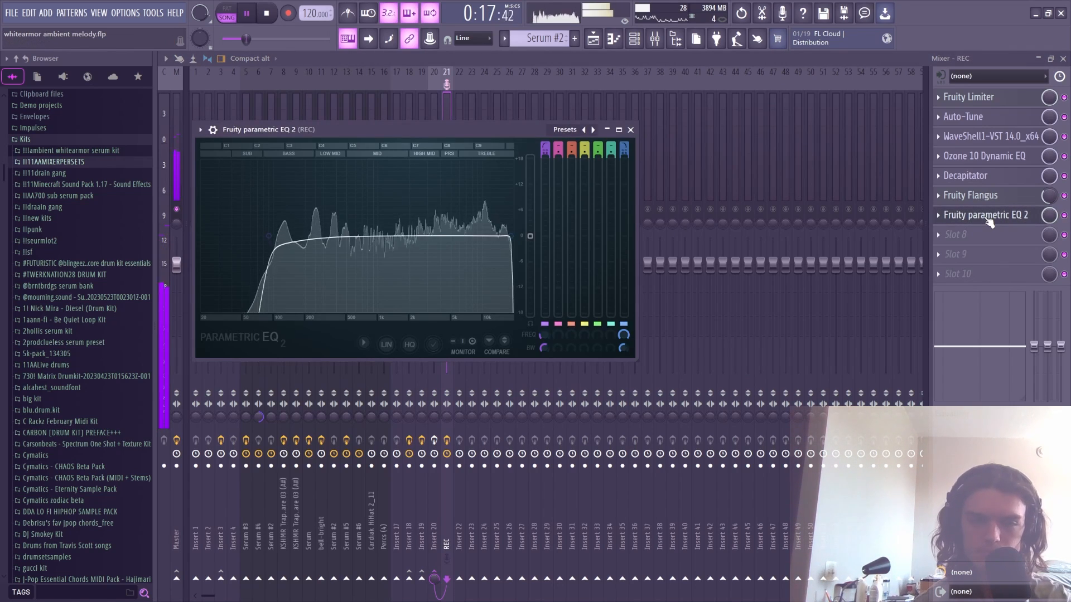
pyautogui.click(631, 130)
# - Unmute the Insert 20 vocal channel and open its Valhalla Supermassive
pyautogui.press('space')
pyautogui.click(437, 162)
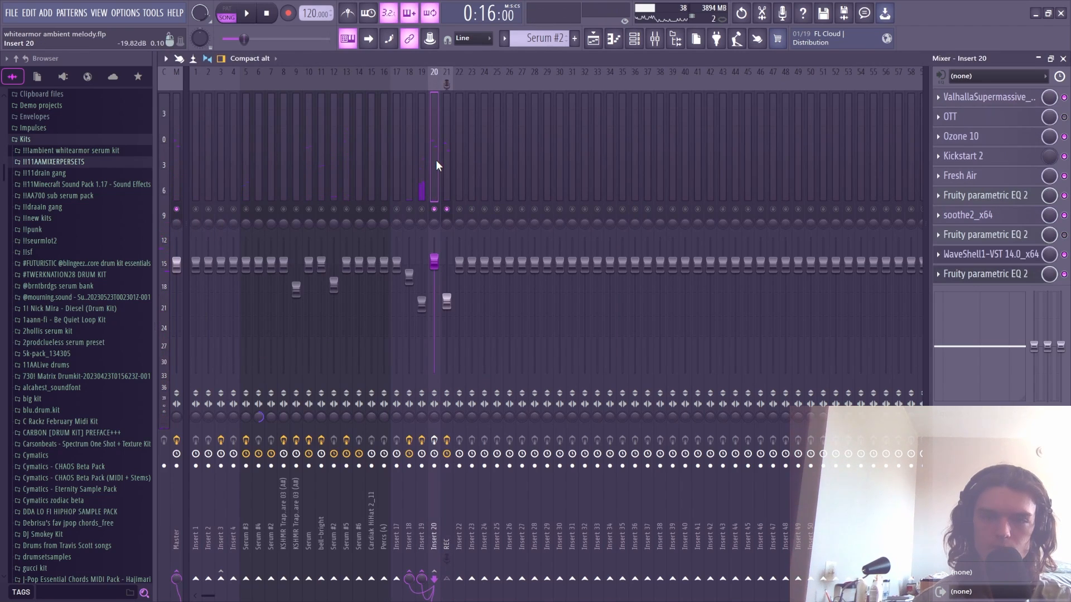
pyautogui.click(435, 440)
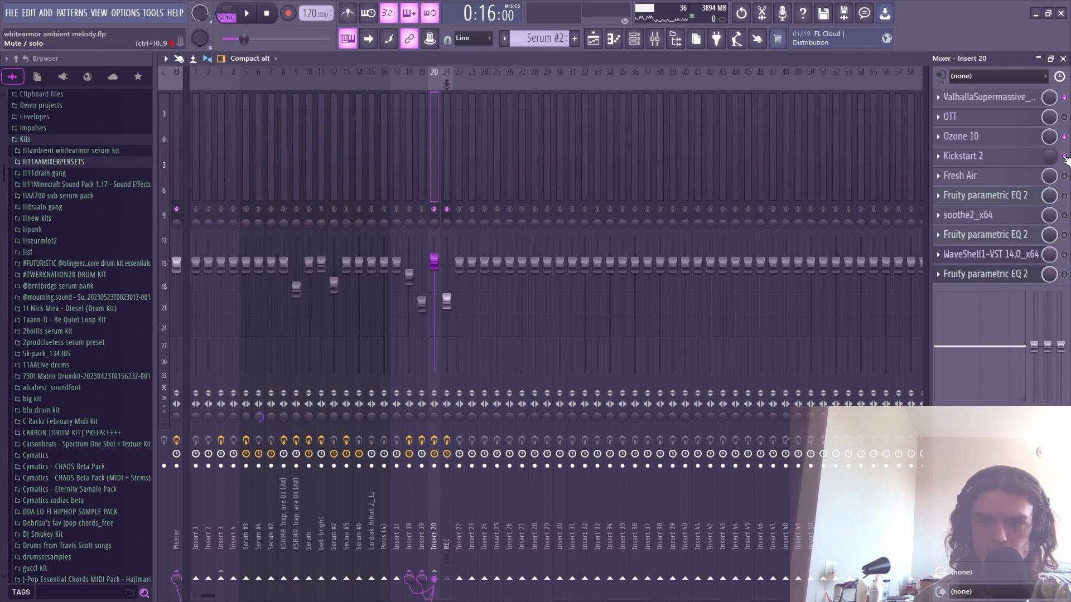
pyautogui.click(985, 97)
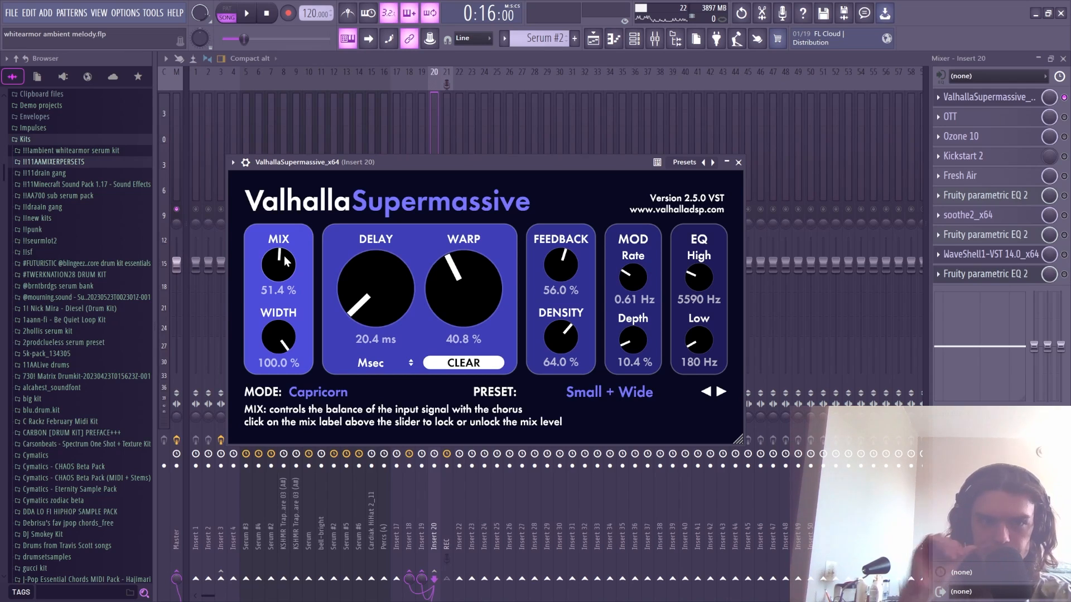
# - During playback, raise Supermassive's MIX from 51.4% to about 78%
pyautogui.press('space')
pyautogui.scroll(4, 286, 273)
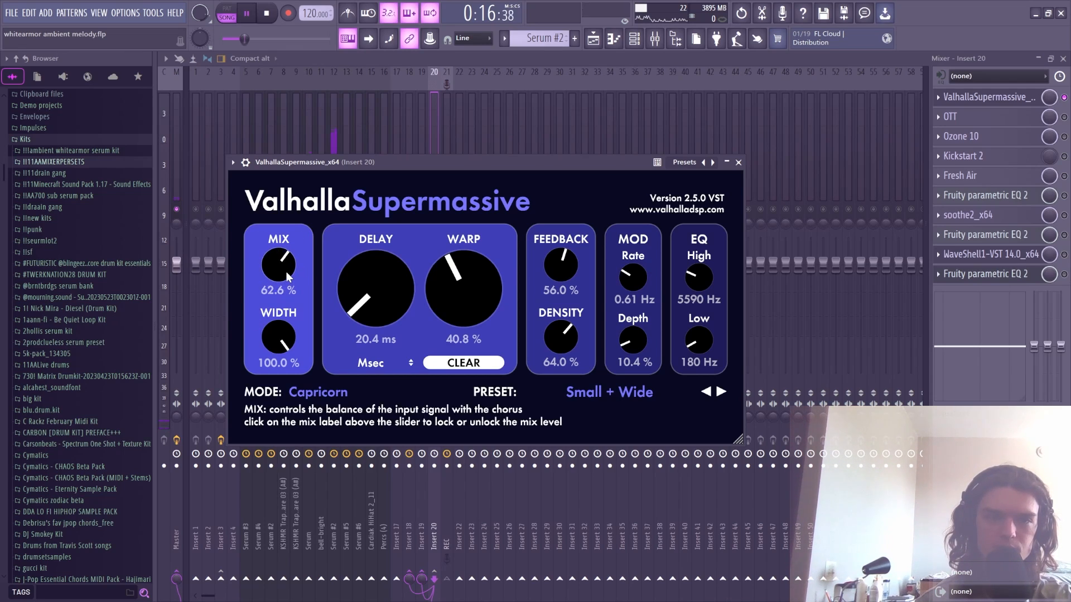
pyautogui.scroll(-7, 284, 273)
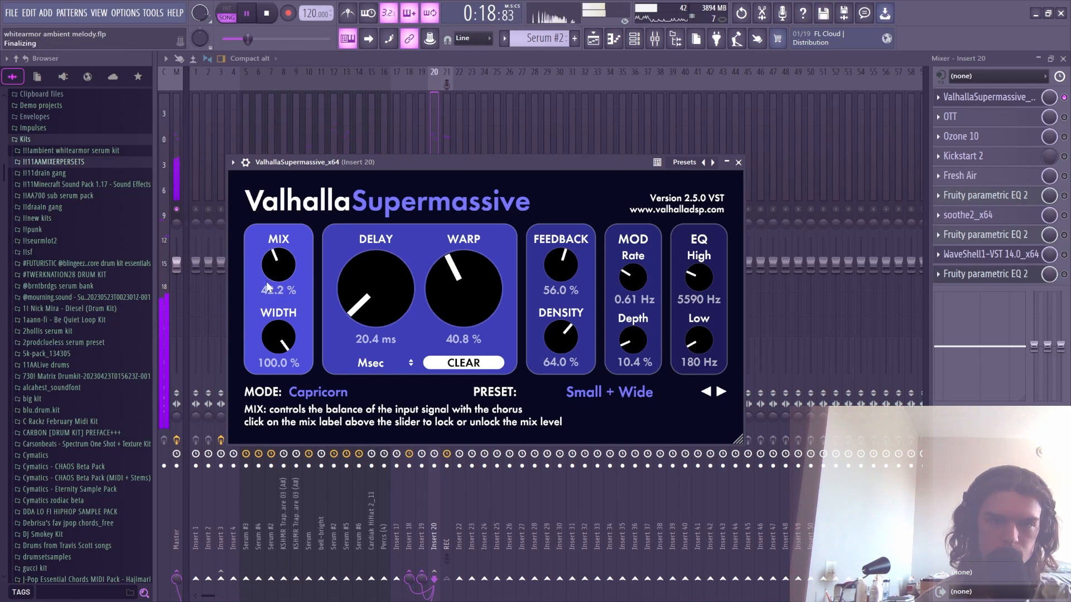
pyautogui.scroll(5, 278, 291)
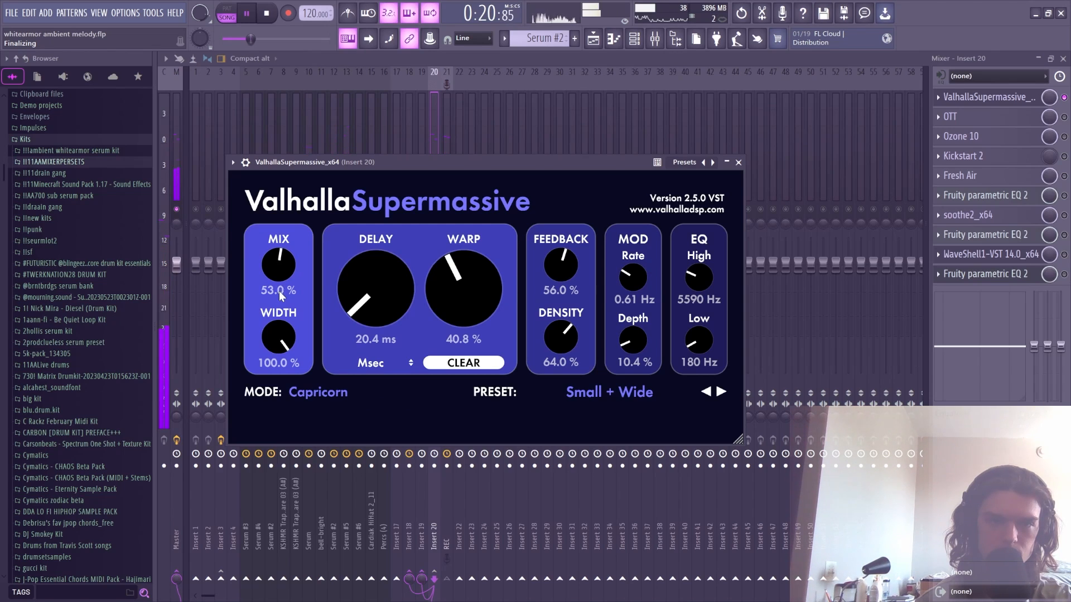
pyautogui.scroll(9, 280, 290)
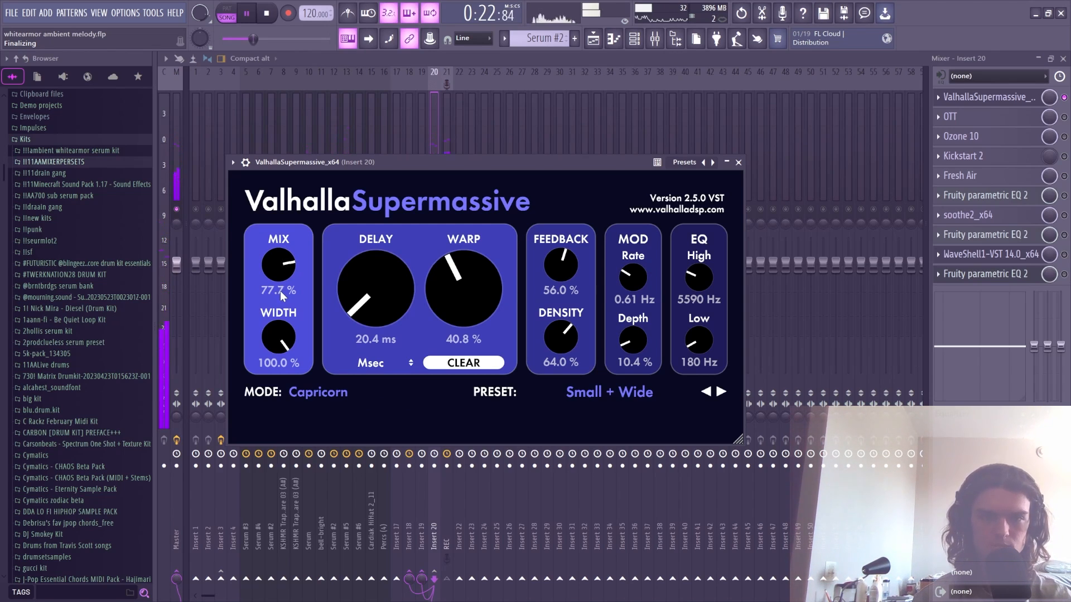
pyautogui.scroll(-10, 280, 290)
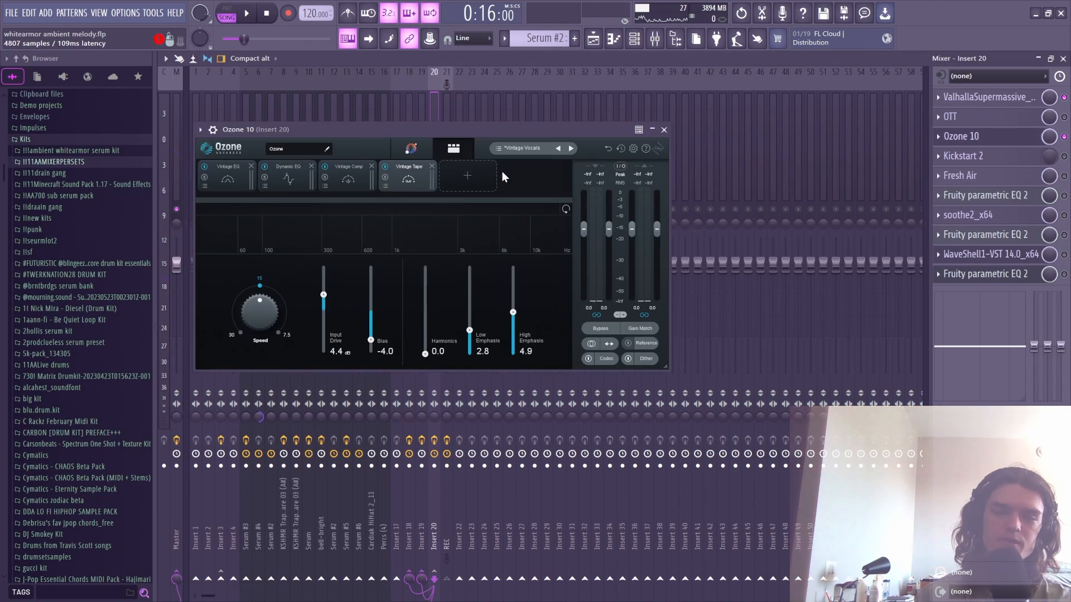
# - Close Ozone 10 and audition Insert 20's Fresh Air at Mid Air 70, High Air 20
pyautogui.click(664, 130)
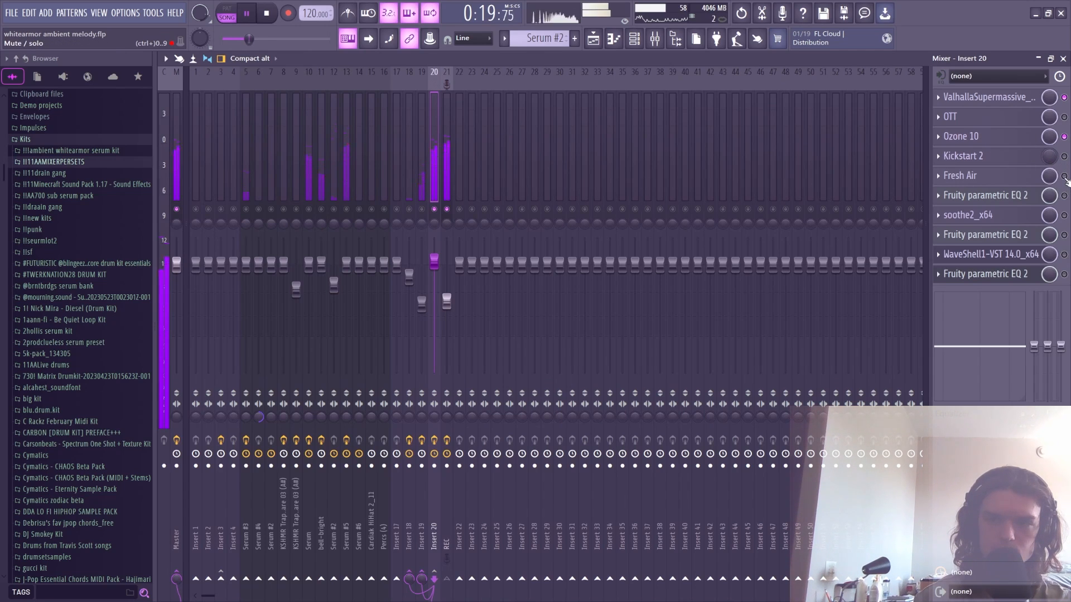
pyautogui.press('space')
pyautogui.click(1011, 180)
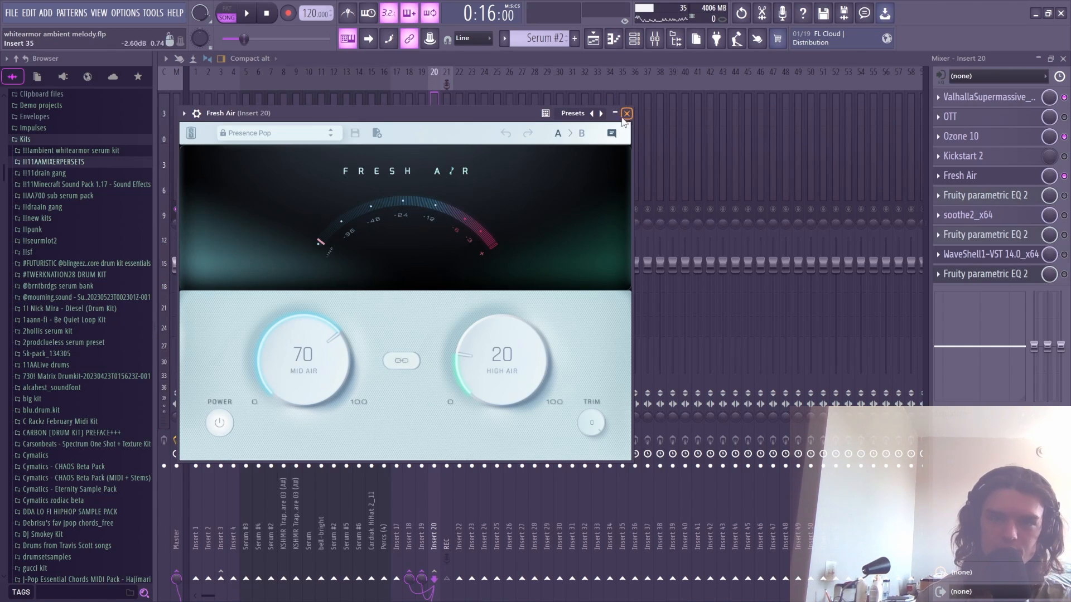
pyautogui.click(627, 113)
pyautogui.press('space')
pyautogui.click(987, 180)
pyautogui.click(993, 180)
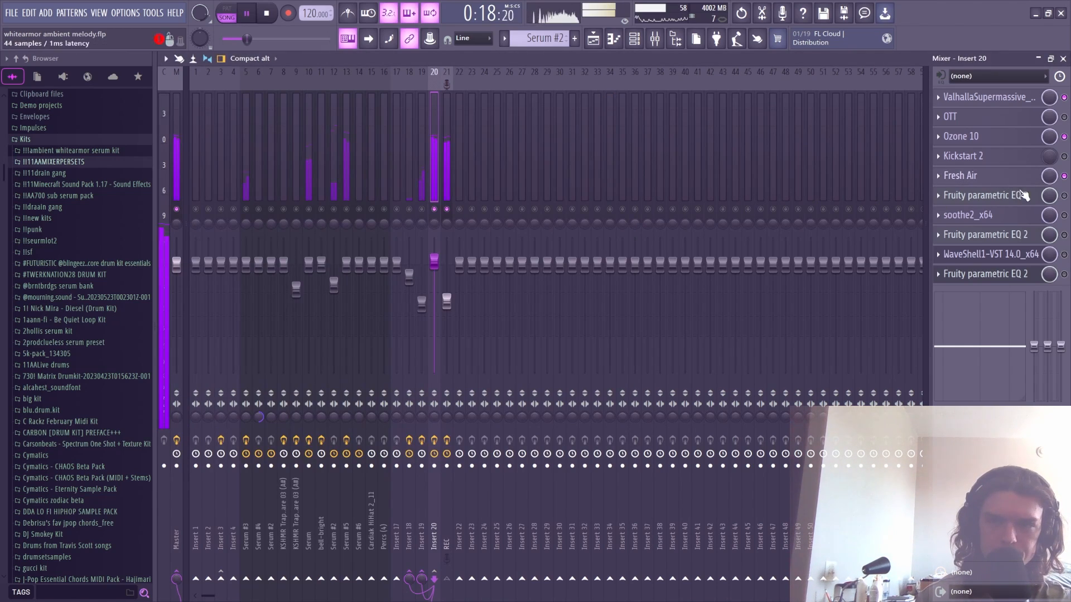
pyautogui.press('space')
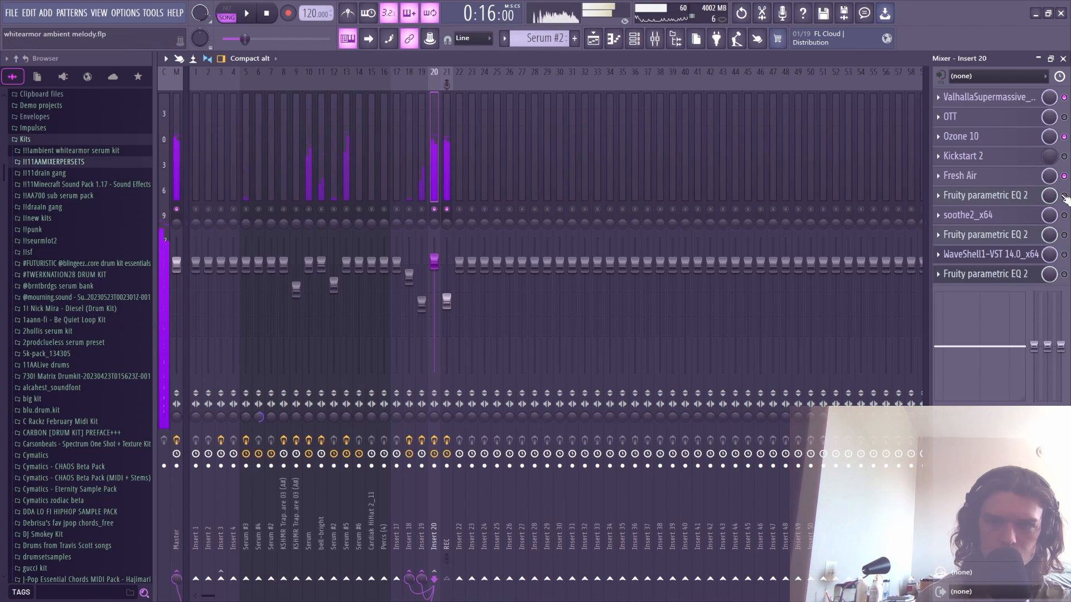
# - Sweep the high-pass cutoff on Insert 20's Fruity parametric EQ 2 during playback, then glance at soothe2
pyautogui.click(1004, 199)
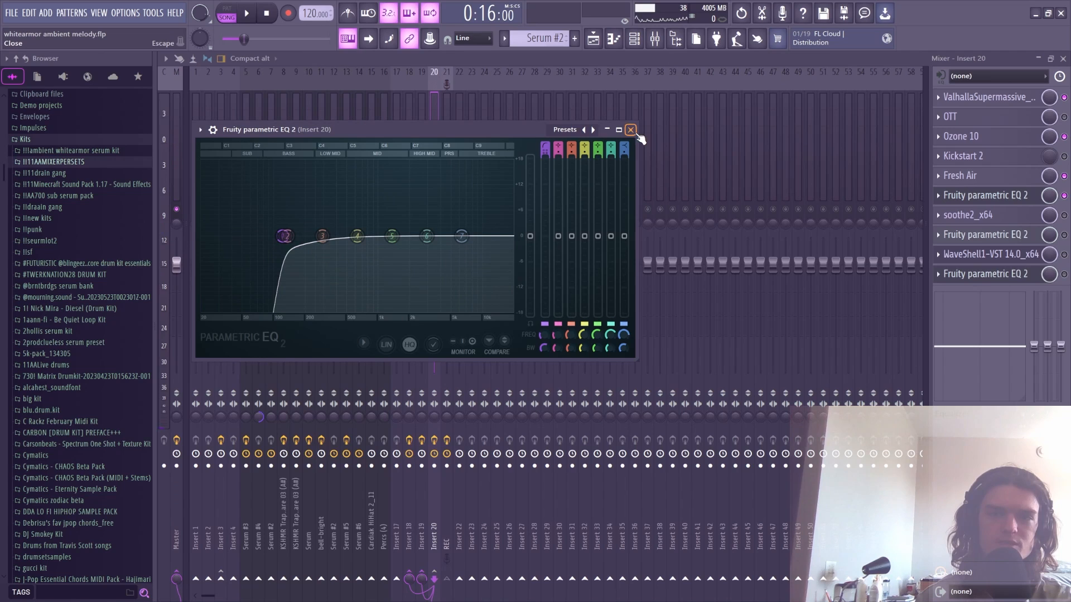
pyautogui.press('space')
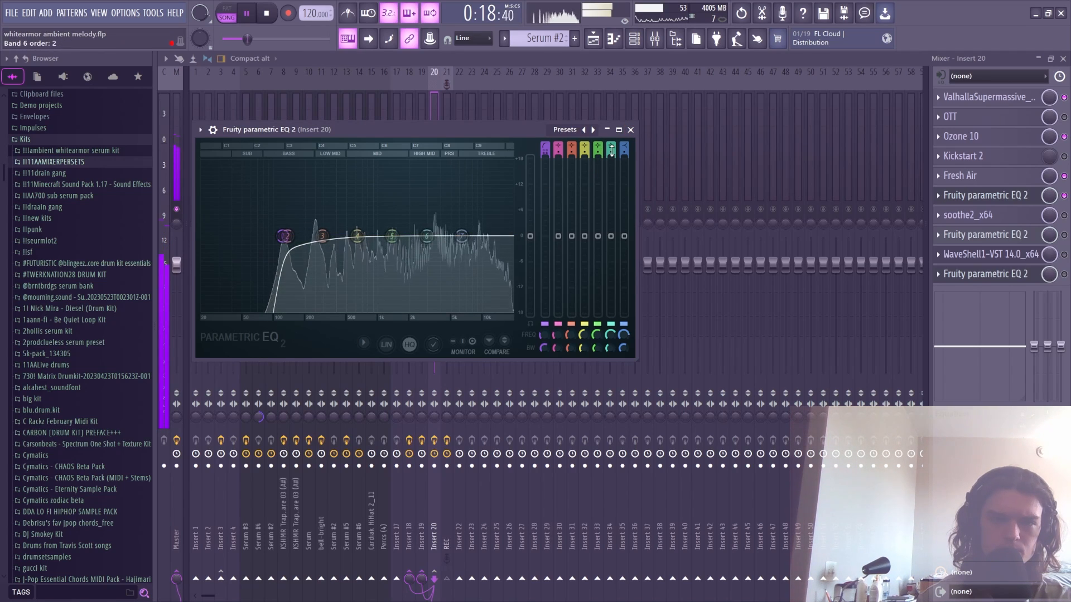
pyautogui.press('space')
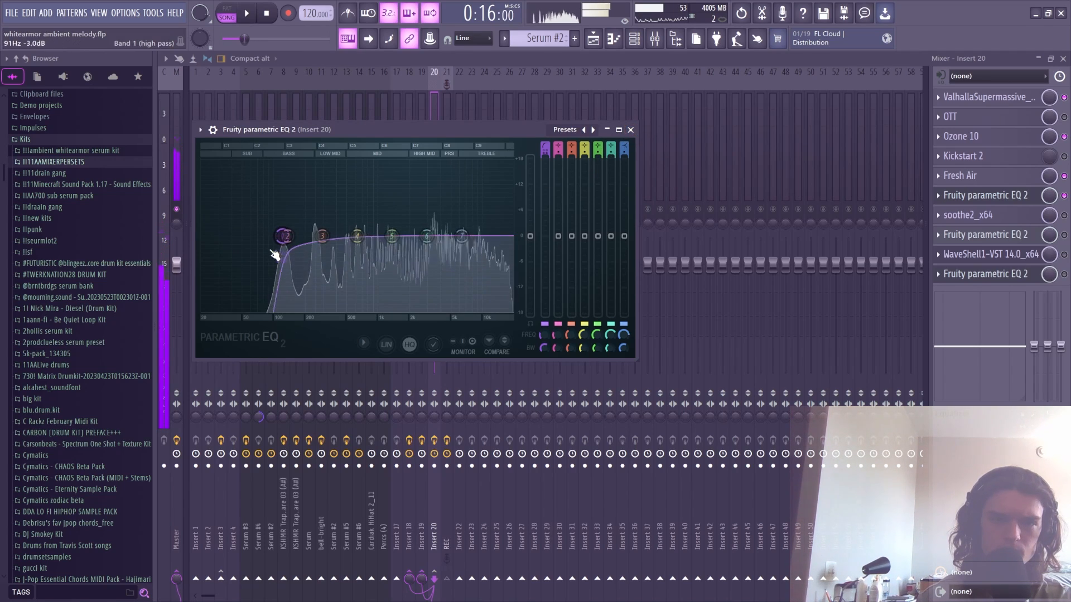
pyautogui.moveTo(275, 255); pyautogui.dragTo(283, 252)
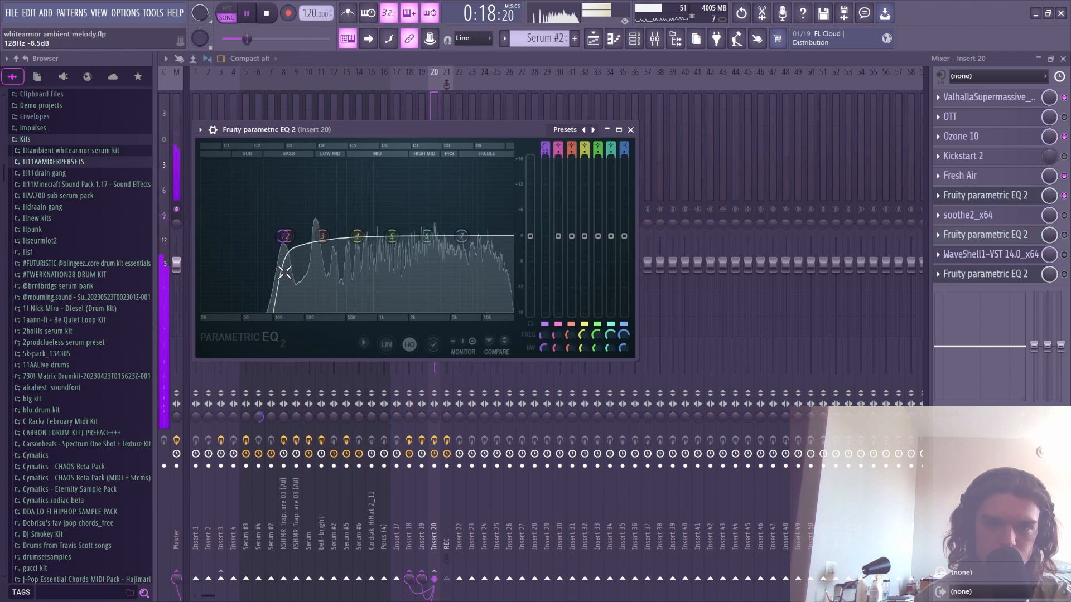
pyautogui.press('space')
pyautogui.moveTo(282, 236)
pyautogui.mouseDown()
pyautogui.moveTo(256, 237)
pyautogui.moveTo(292, 241)
pyautogui.mouseUp()
pyautogui.press('space')
pyautogui.press('space')
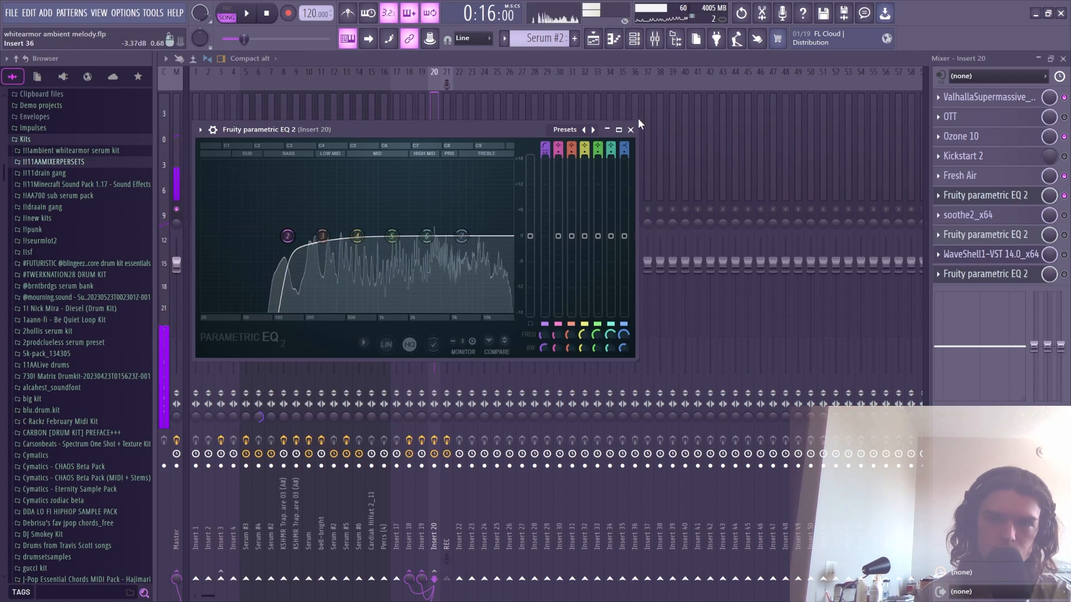
pyautogui.click(1000, 220)
pyautogui.click(1001, 220)
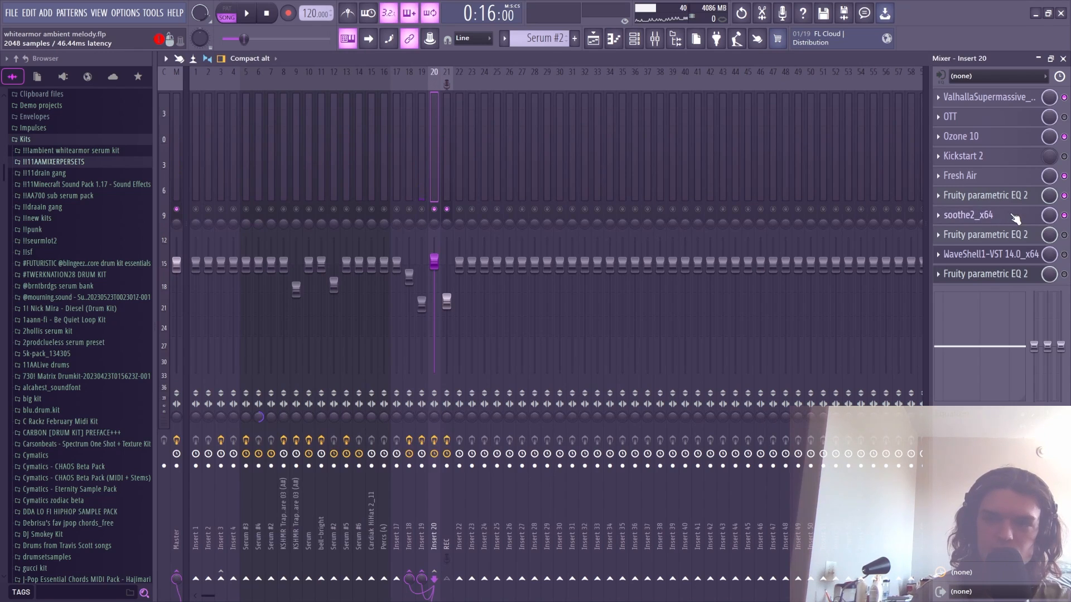
# - Audition Insert 20's soothe2 during playback and close it
pyautogui.click(1000, 221)
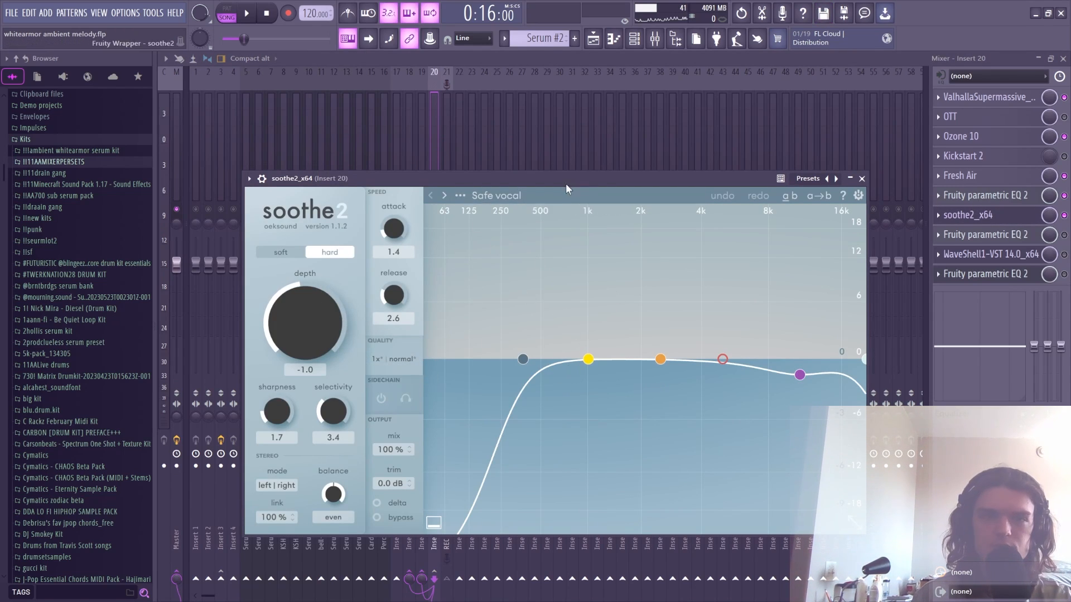
pyautogui.press('space')
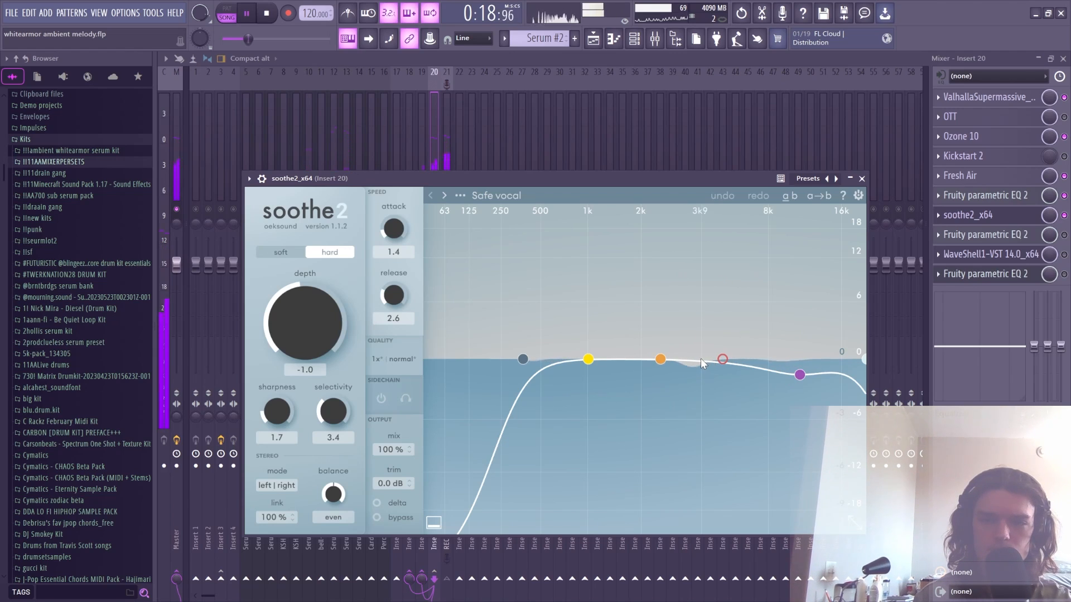
pyautogui.click(863, 179)
pyautogui.press('space')
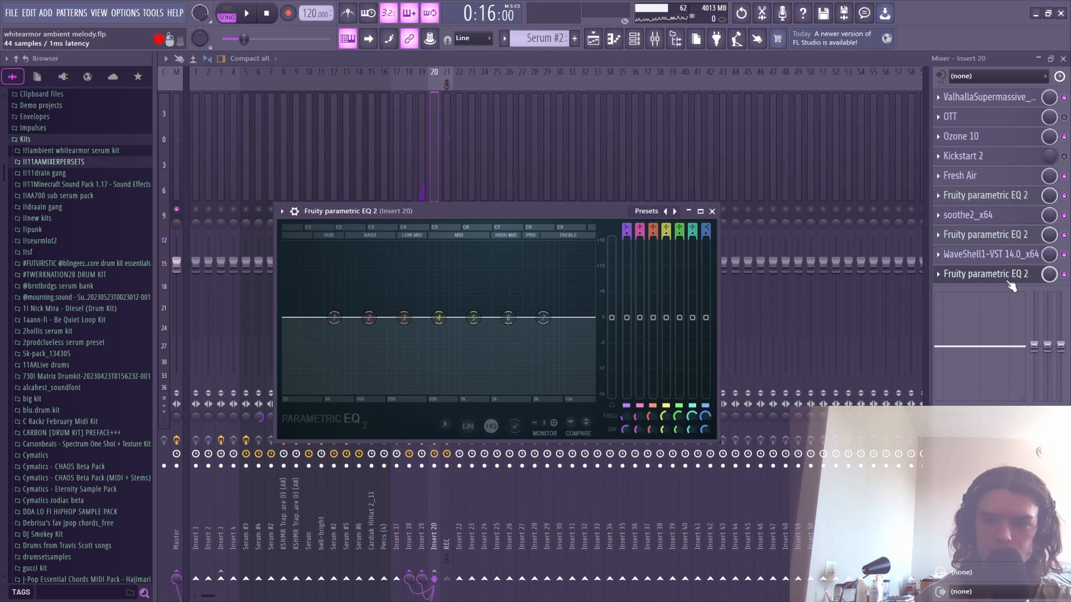
# - Check Insert 20's flat final parametric EQ, then open Fruity Delay 3 on Insert 19
pyautogui.click(1011, 278)
pyautogui.click(1011, 278)
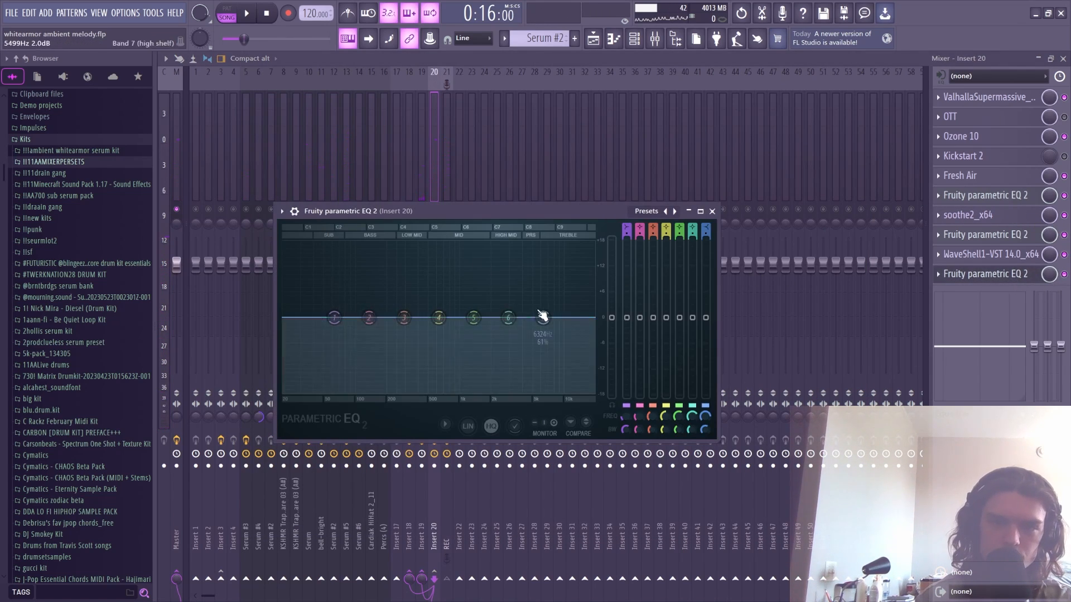
pyautogui.click(433, 166)
pyautogui.click(423, 191)
pyautogui.click(976, 98)
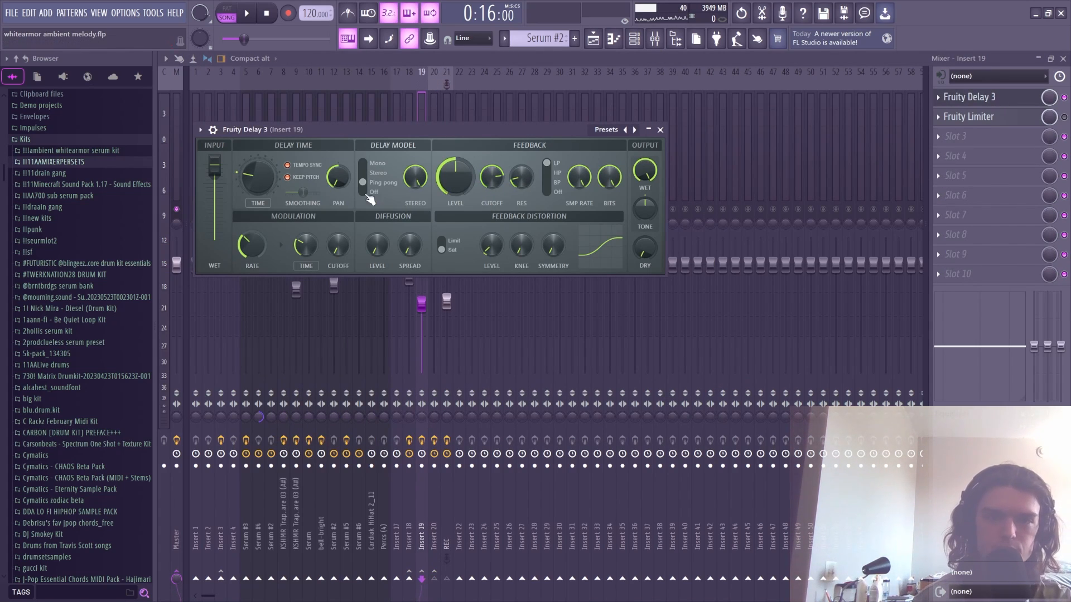
# - Close Fruity Delay 3, audition the Insert 19 delay send, then open Insert 18's ValhallaVintageVerb
pyautogui.click(423, 109)
pyautogui.press('space')
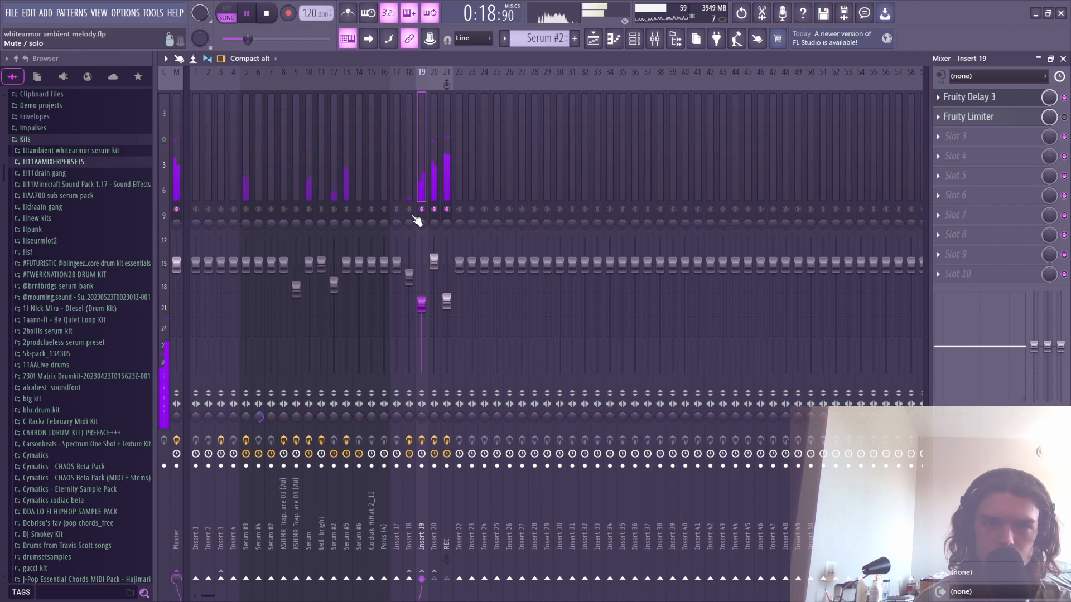
pyautogui.press('space')
pyautogui.click(409, 191)
pyautogui.click(991, 99)
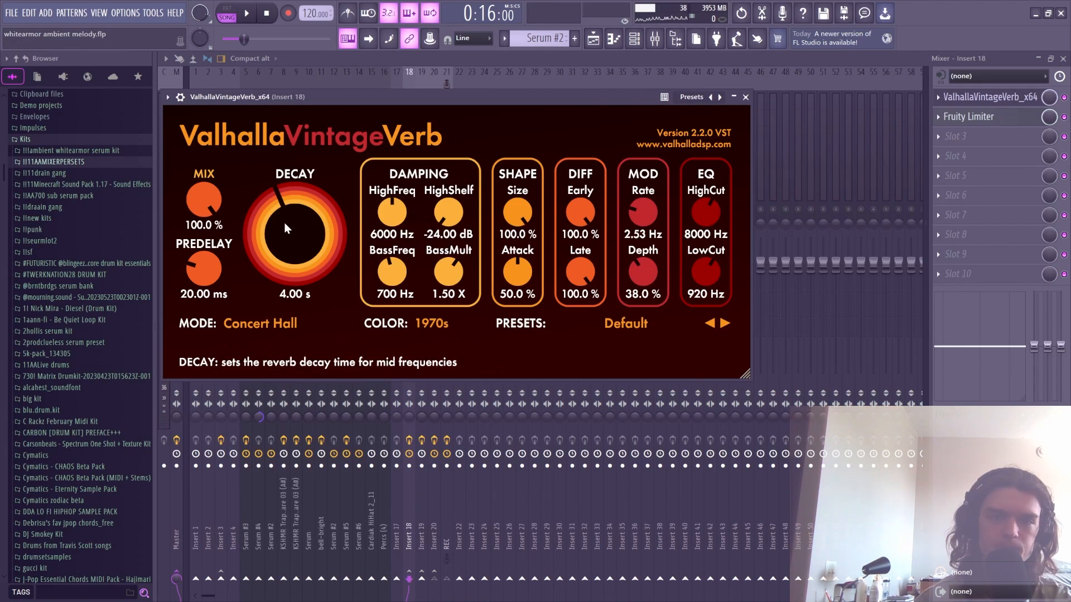
# - Close ValhallaVintageVerb and play a few seconds to hear the Insert 18 reverb send
pyautogui.click(414, 73)
pyautogui.press('space')
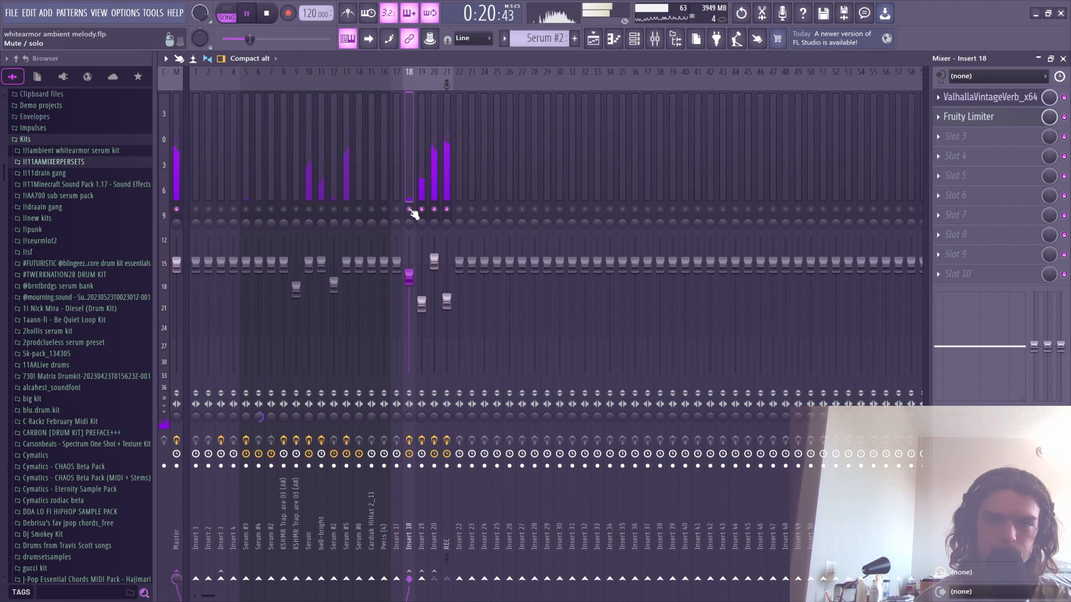
pyautogui.press('space')
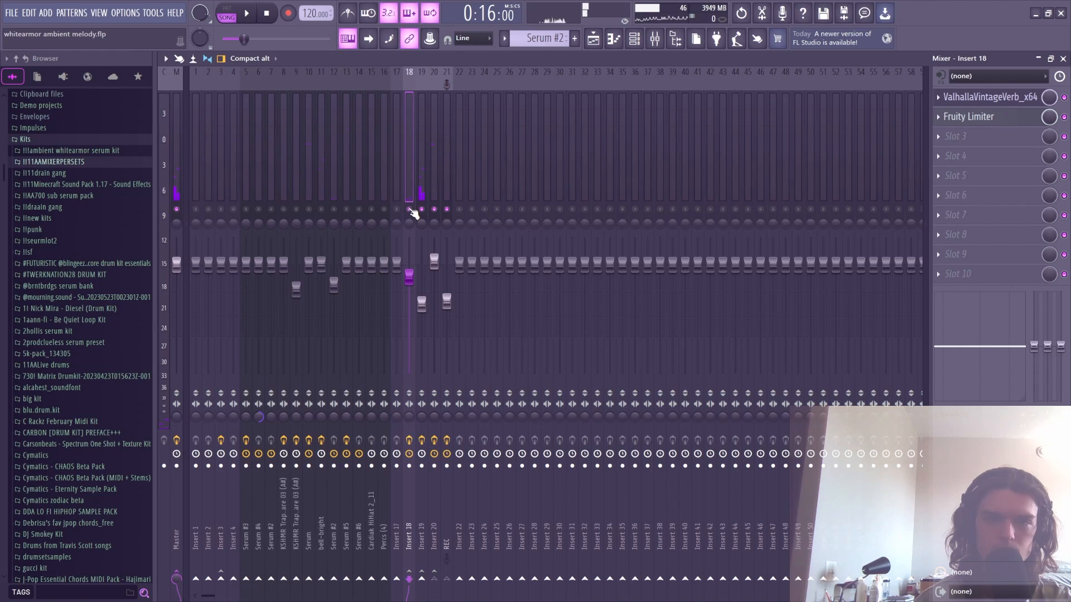